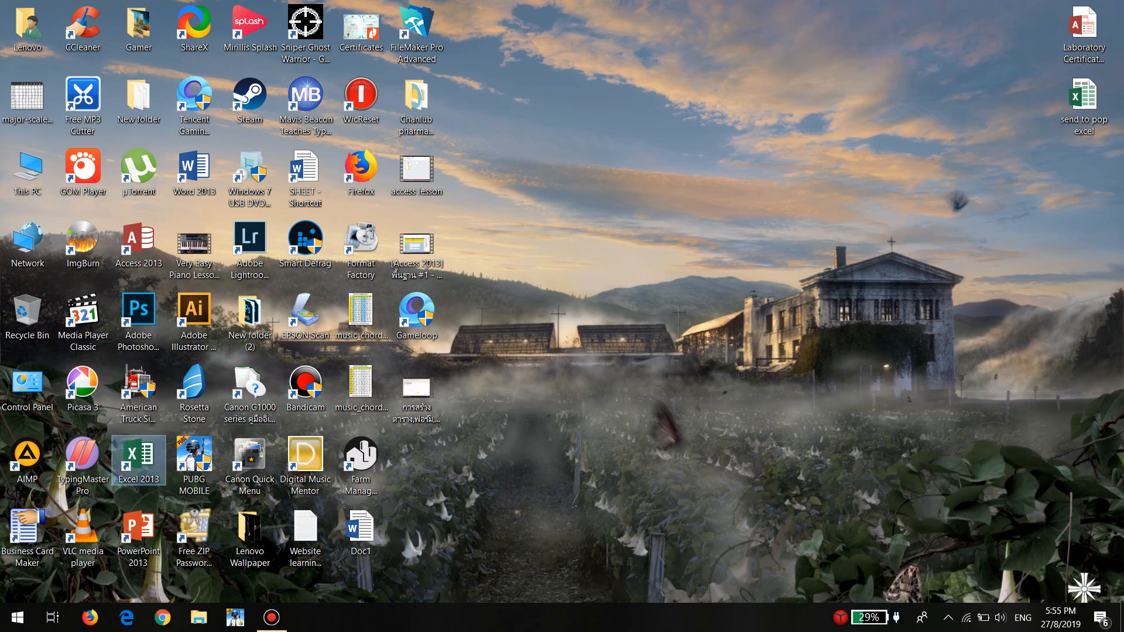
right_click(598, 223)
left_click(625, 269)
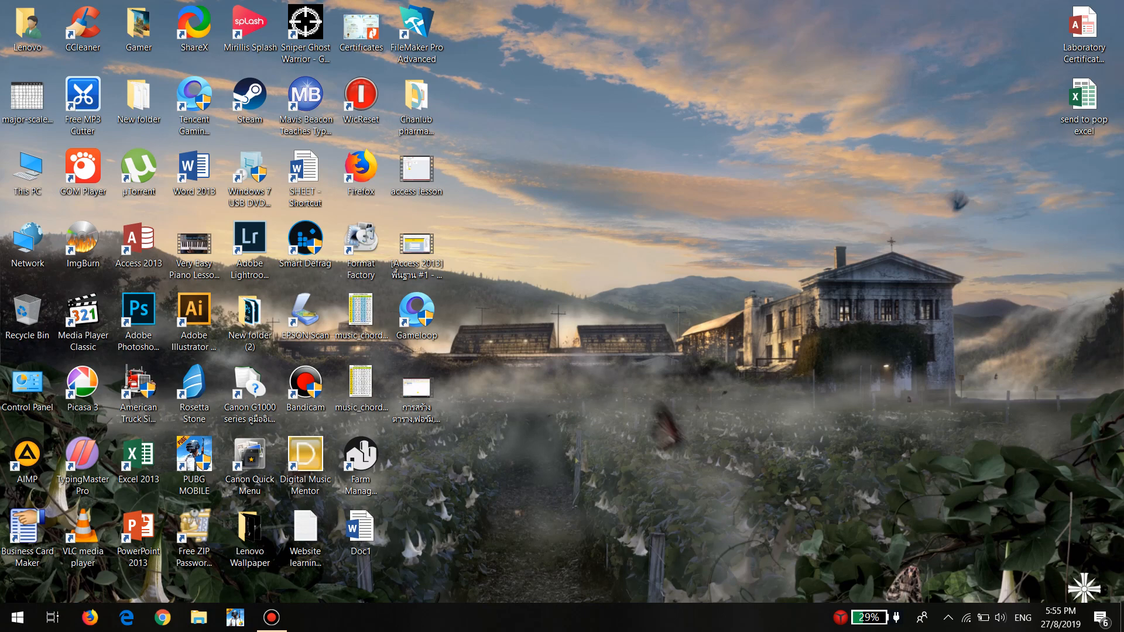
right_click(584, 239)
left_click(621, 284)
right_click(581, 214)
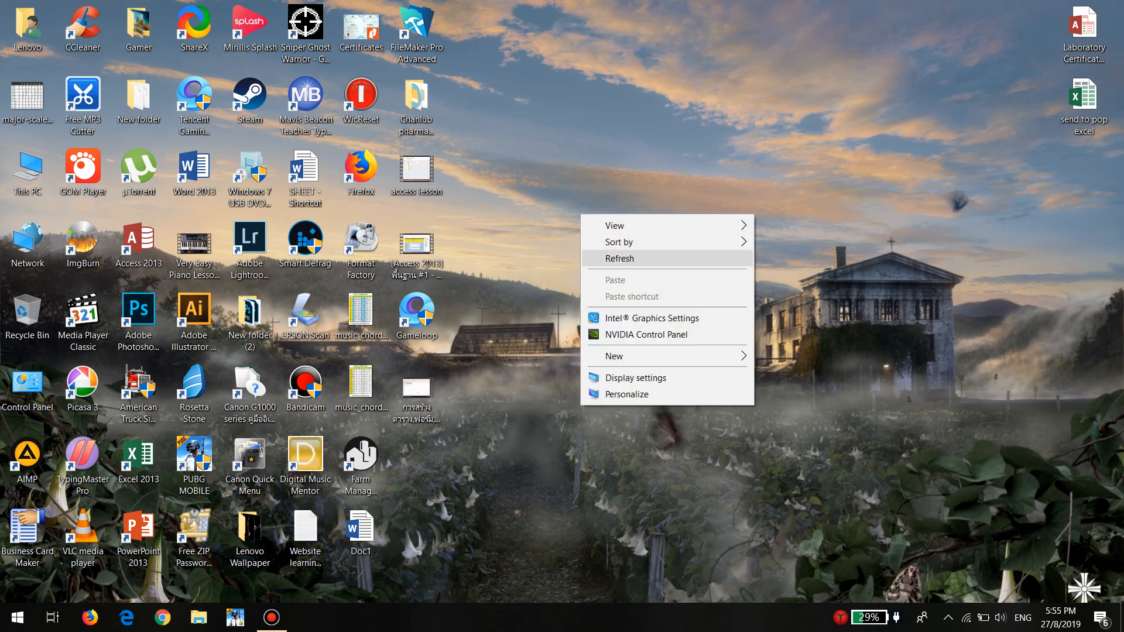
left_click(619, 258)
right_click(581, 241)
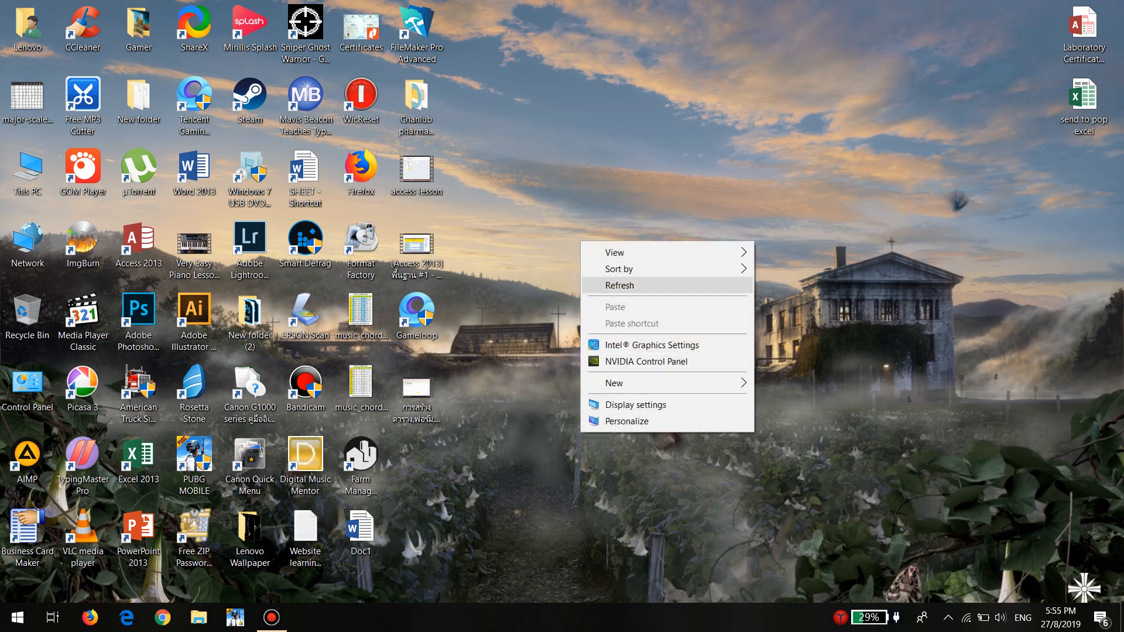
left_click(621, 286)
right_click(585, 238)
left_click(620, 282)
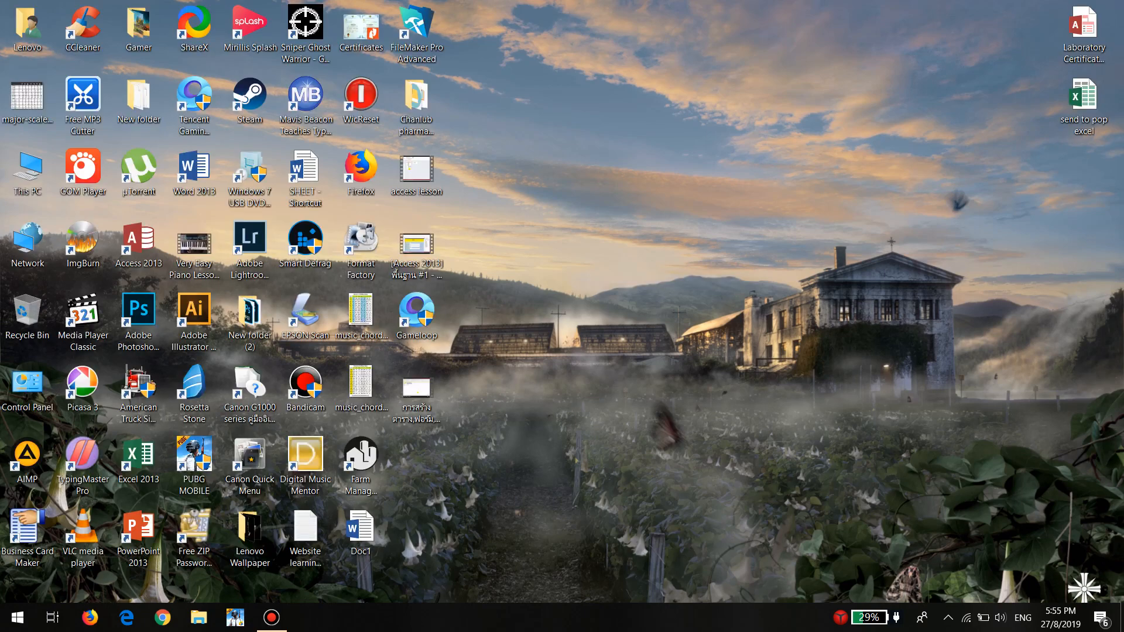
right_click(580, 242)
left_click(620, 286)
right_click(558, 269)
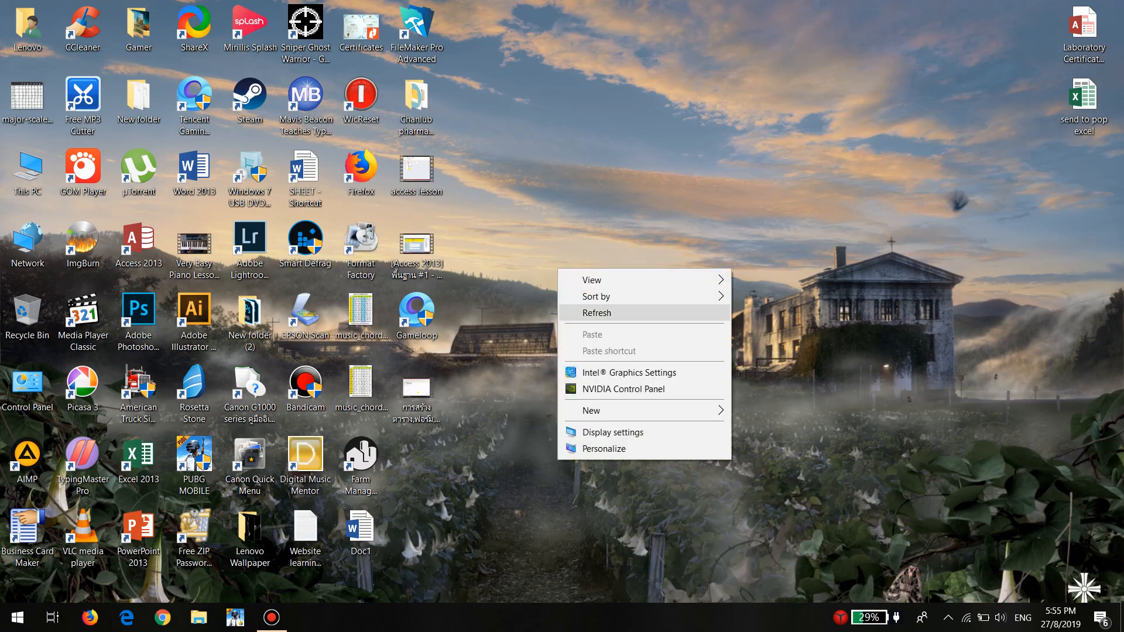
left_click(596, 312)
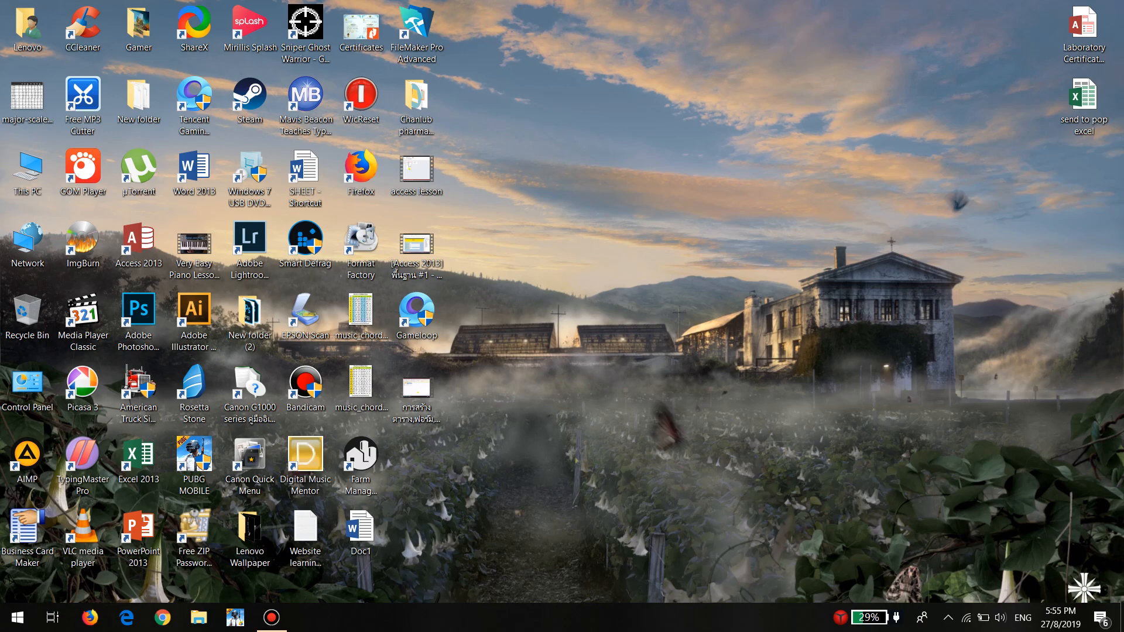
right_click(538, 222)
left_click(577, 266)
right_click(564, 234)
left_click(600, 278)
right_click(622, 231)
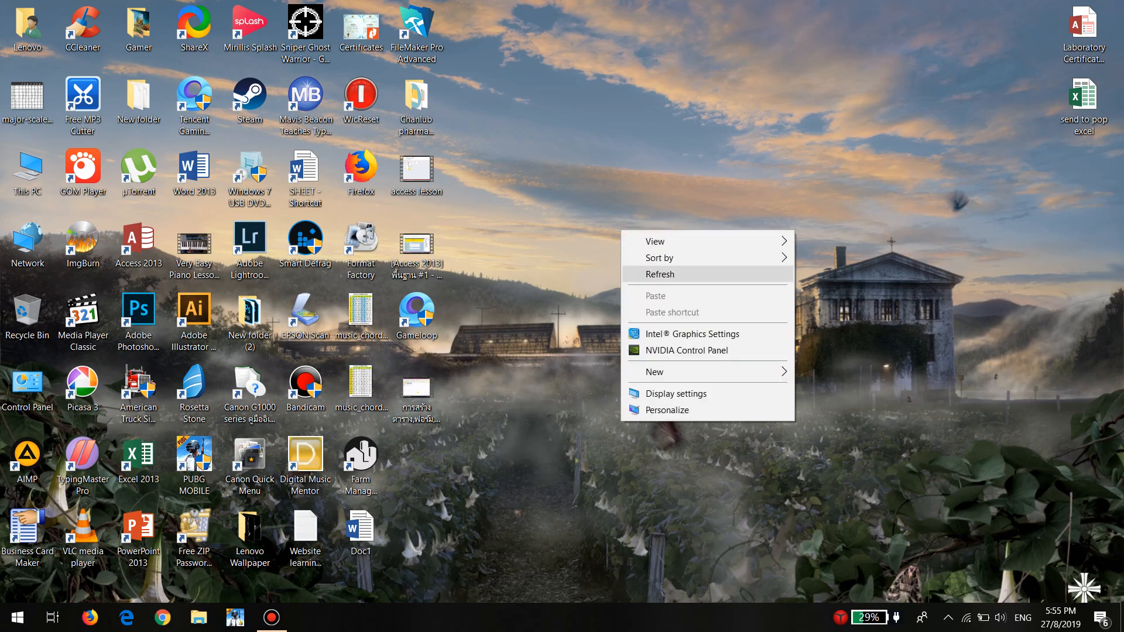
left_click(659, 274)
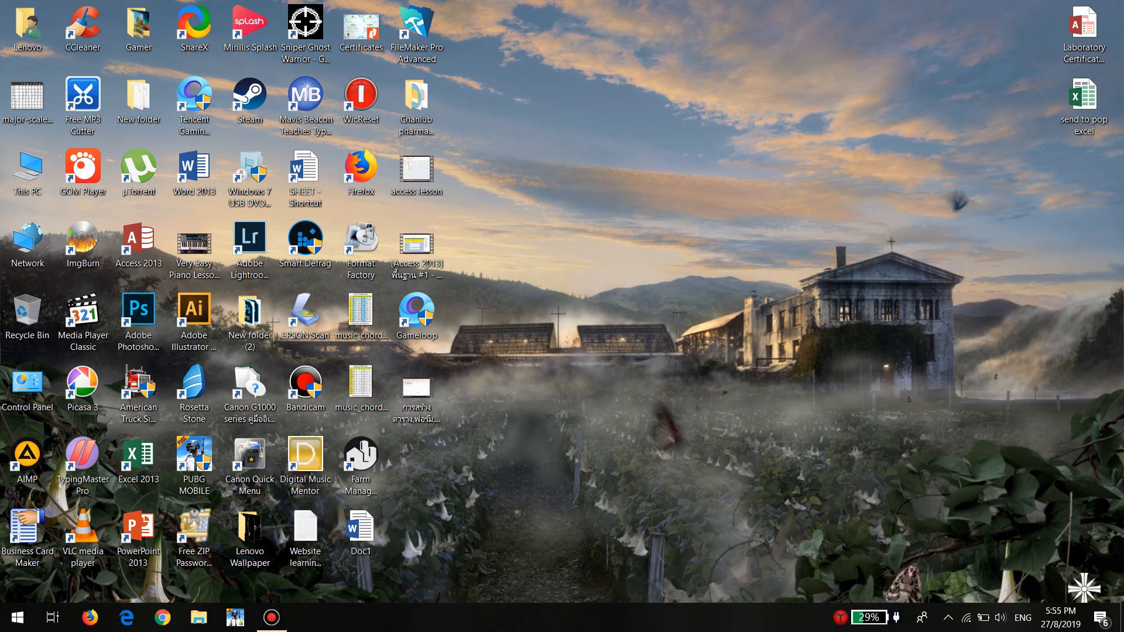
Open Excel 2013 from the desktop, maximize its window and create a blank workbook
right_click(139, 456)
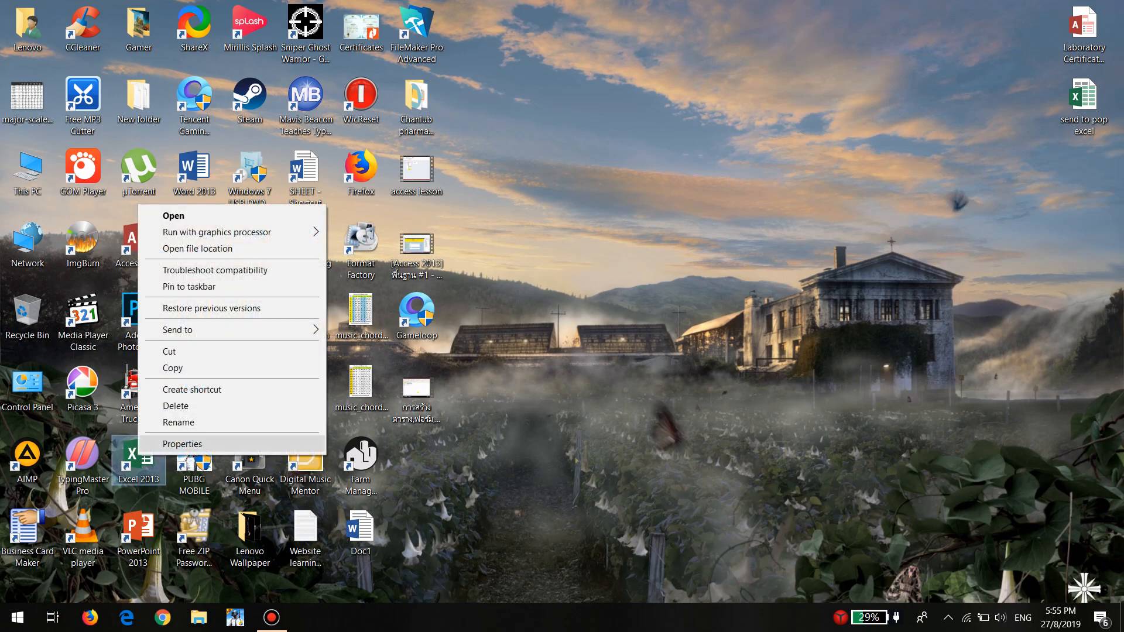
key("Return")
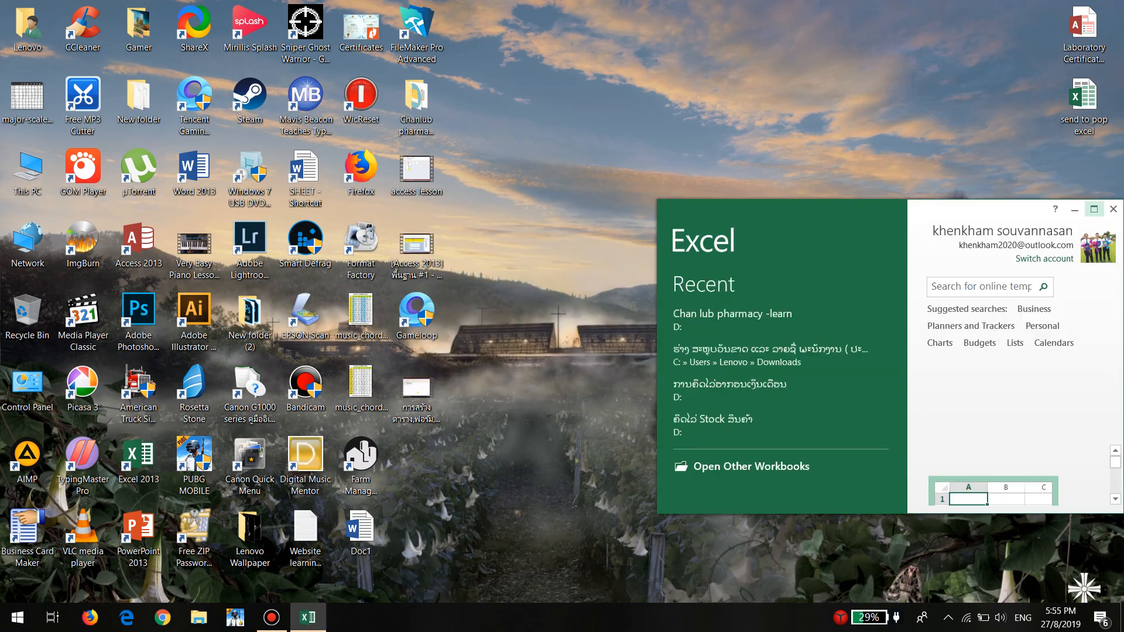
left_click(1094, 209)
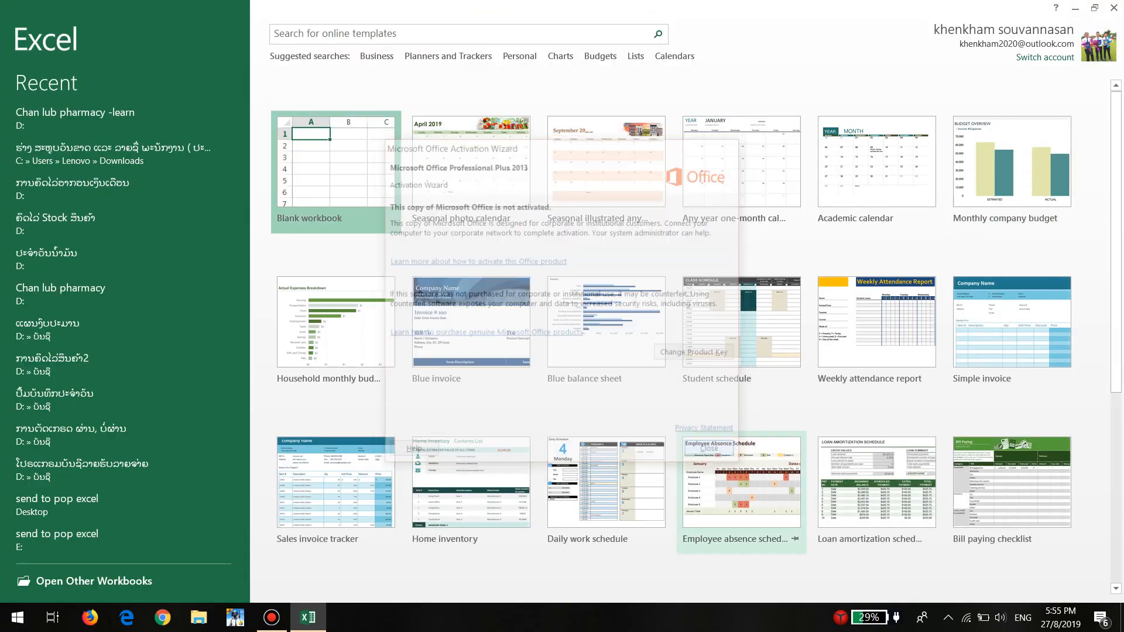
left_click(336, 172)
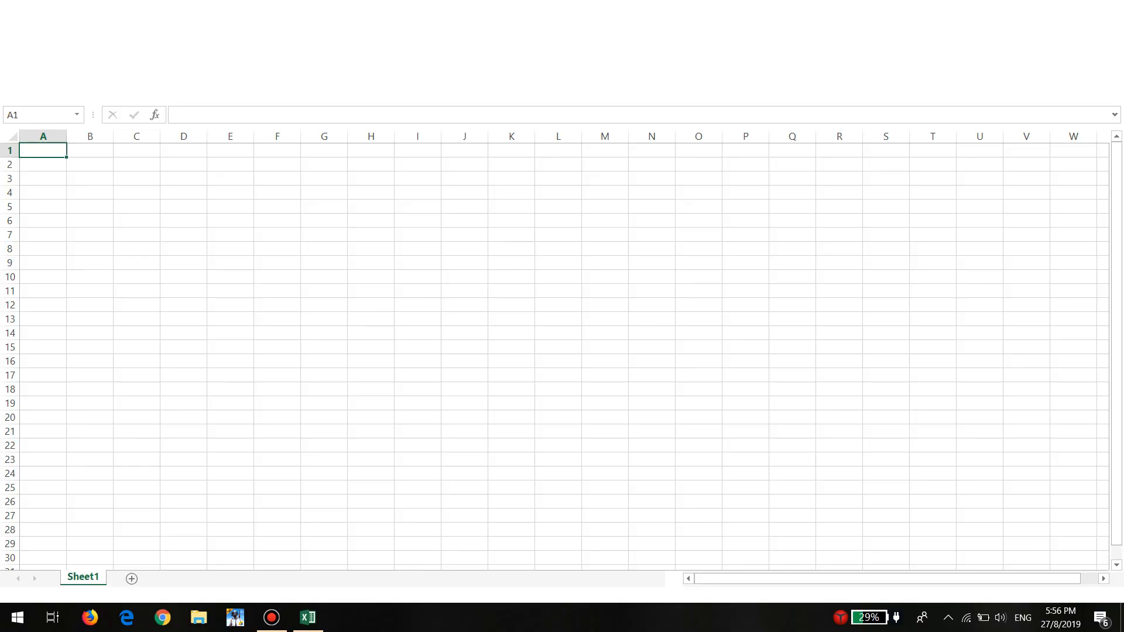
left_click(368, 165)
left_click(183, 234)
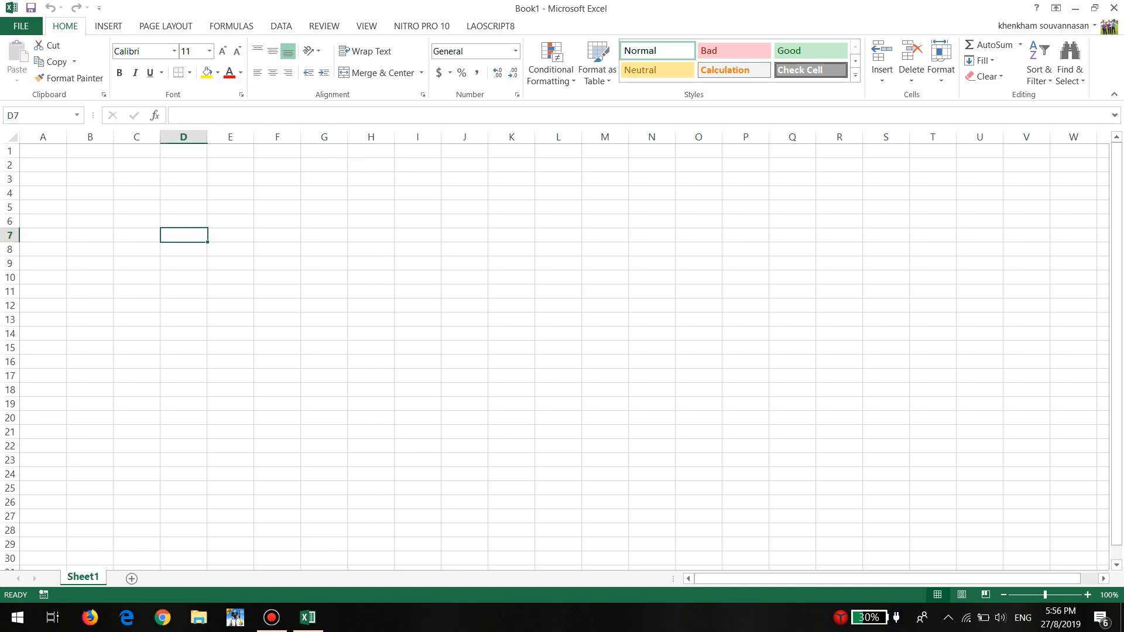
left_click(89, 194)
left_click(89, 221)
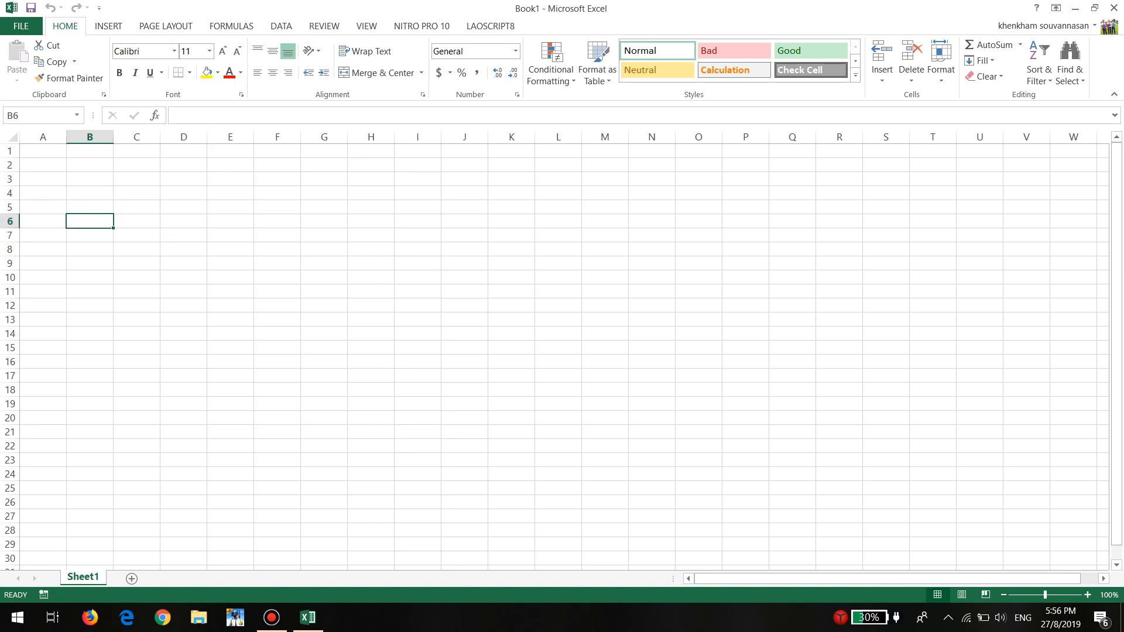
left_click(89, 193)
left_click(90, 207)
left_click(90, 193)
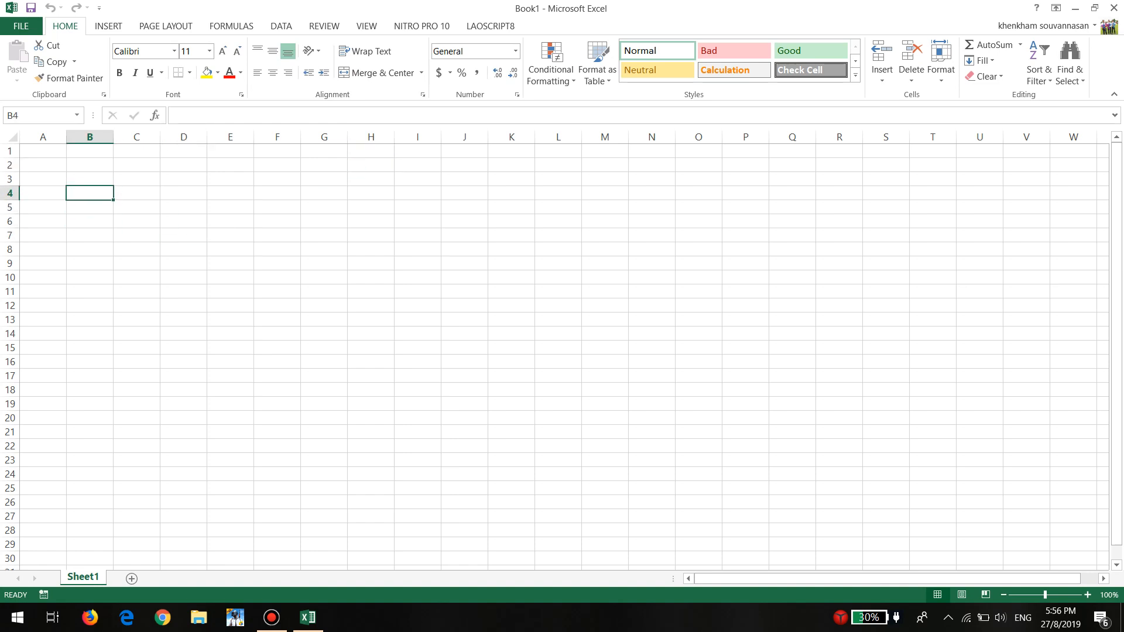
left_click_drag(89, 193, 324, 418)
left_click(137, 278)
Enter the numbers 1, 2, 3 and 4 down column B in cells B4 to B7
left_click(90, 193)
type("1")
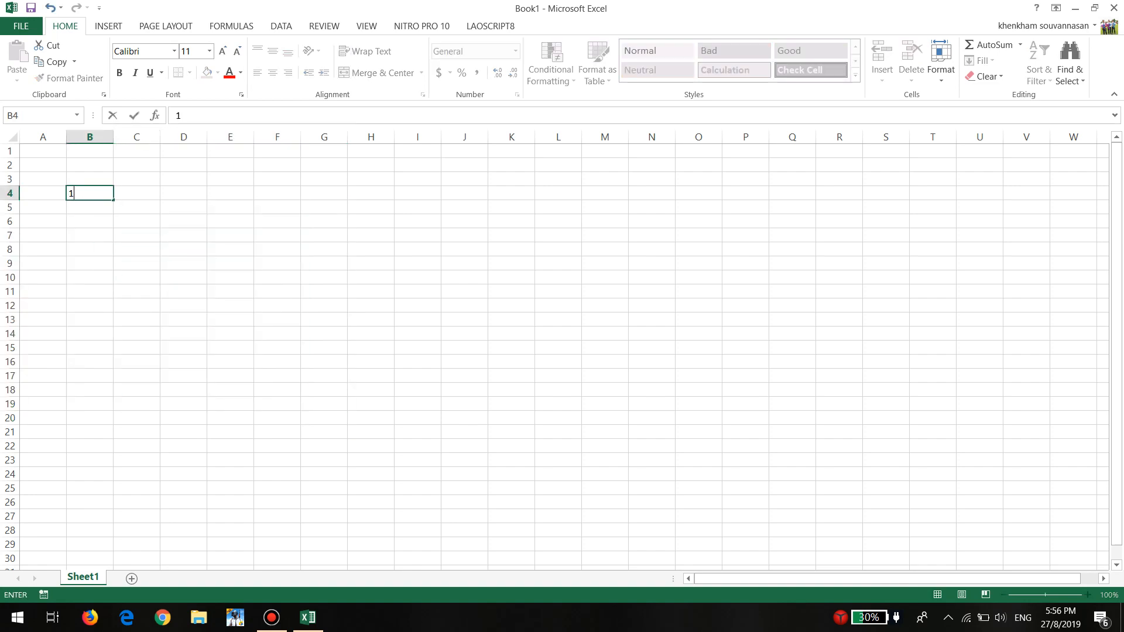
key("Return")
type("2")
key("Return")
type("3")
key("Return")
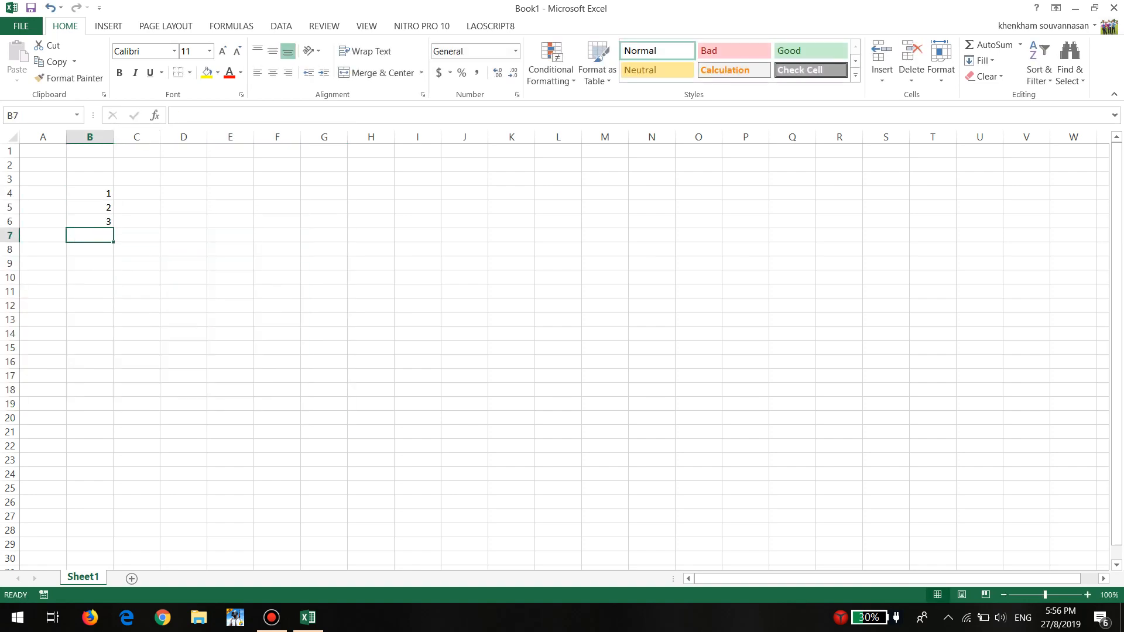
type("4")
key("Return")
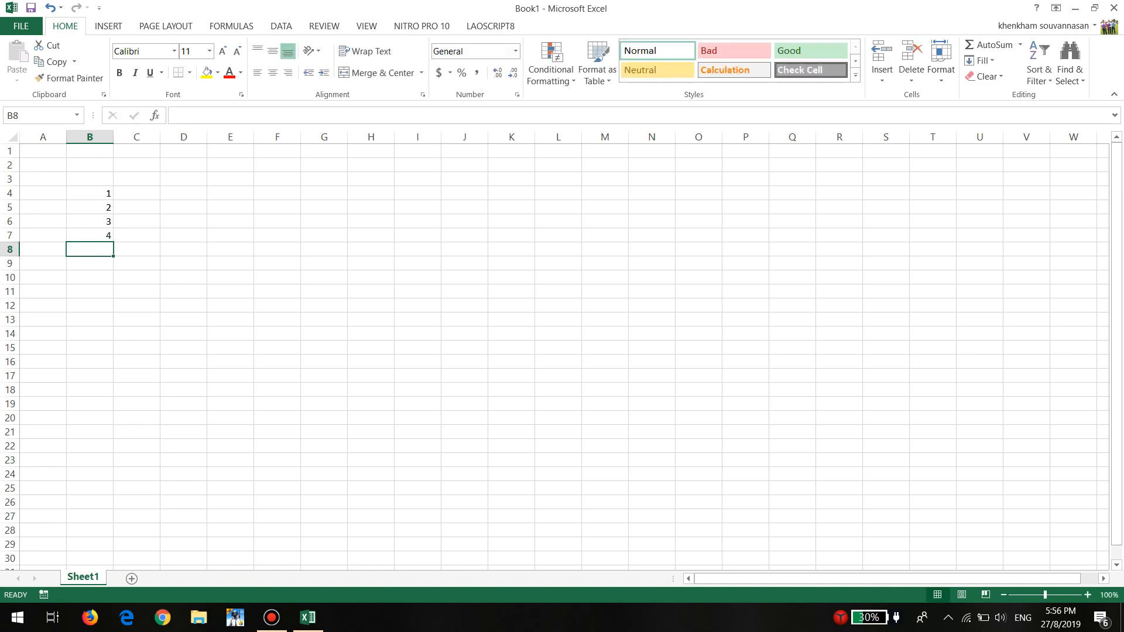
Extend the number series starting in B4 down column B to 58 in cell B61
left_click_drag(89, 193, 90, 235)
left_click(136, 207)
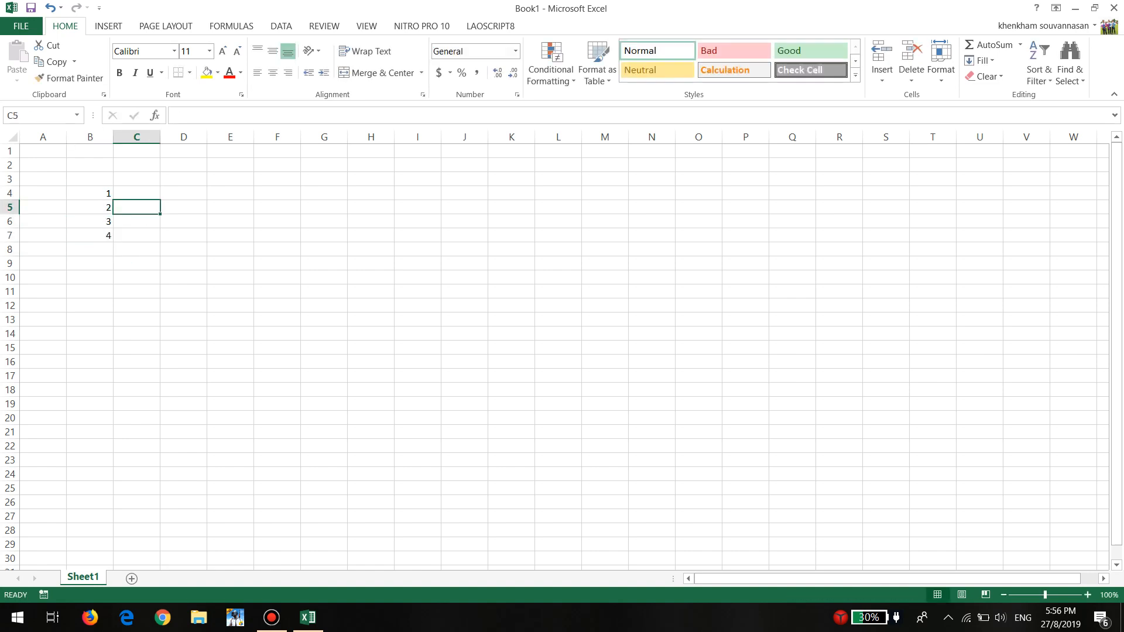
left_click_drag(90, 193, 114, 410)
left_click(137, 207)
left_click(90, 193)
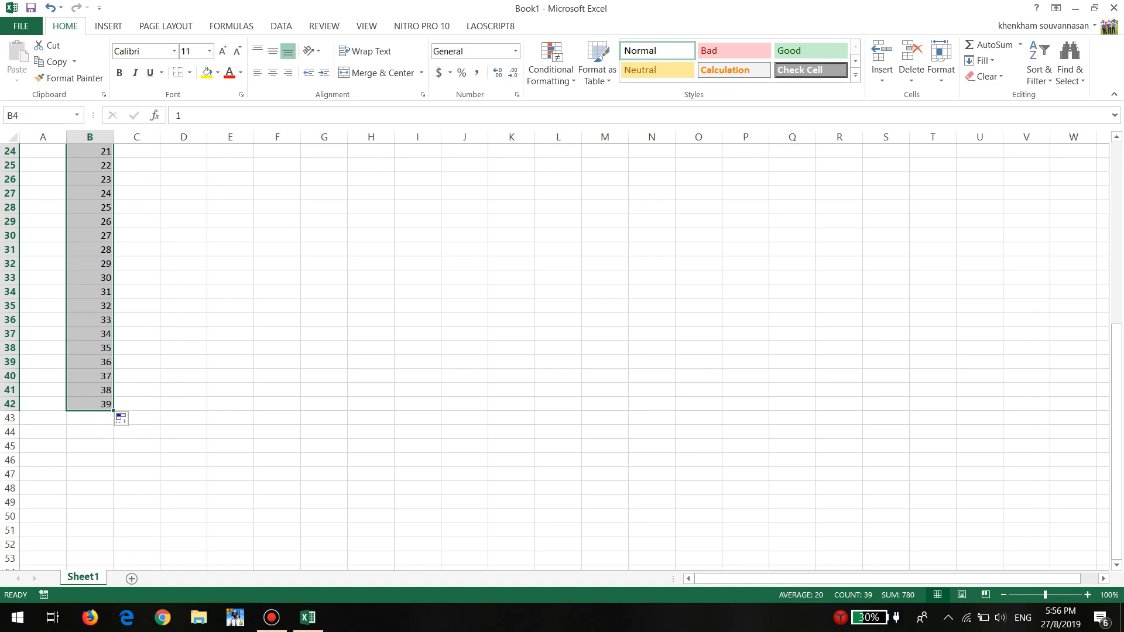
scroll(121, 409, "up", 8)
scroll(121, 410, "down", 10)
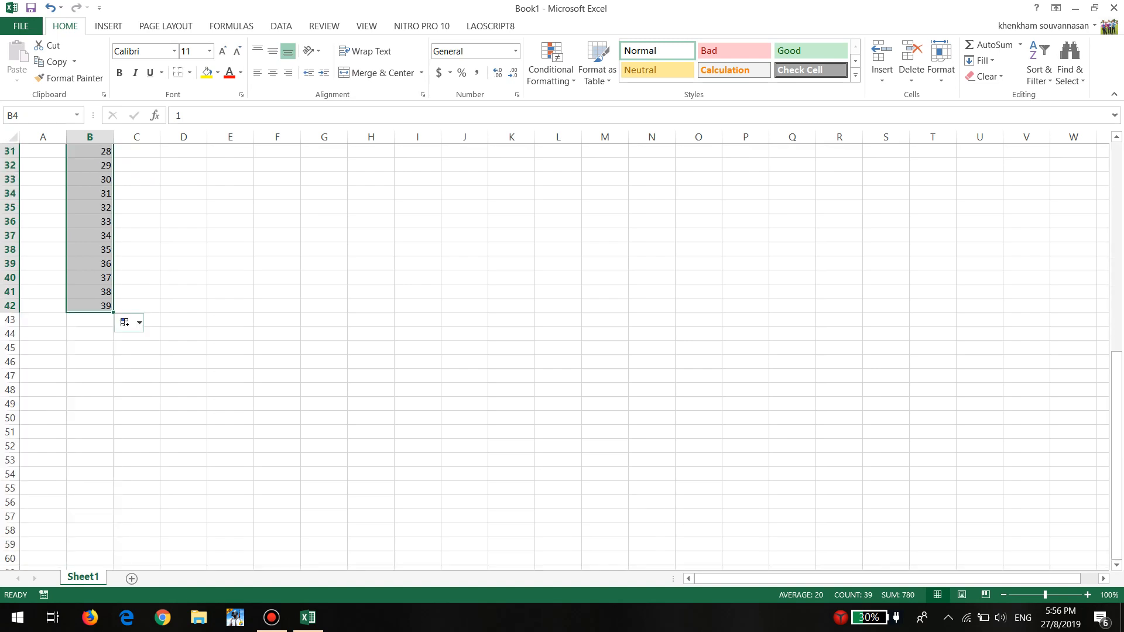
left_click_drag(113, 312, 113, 493)
scroll(562, 351, "down", 2)
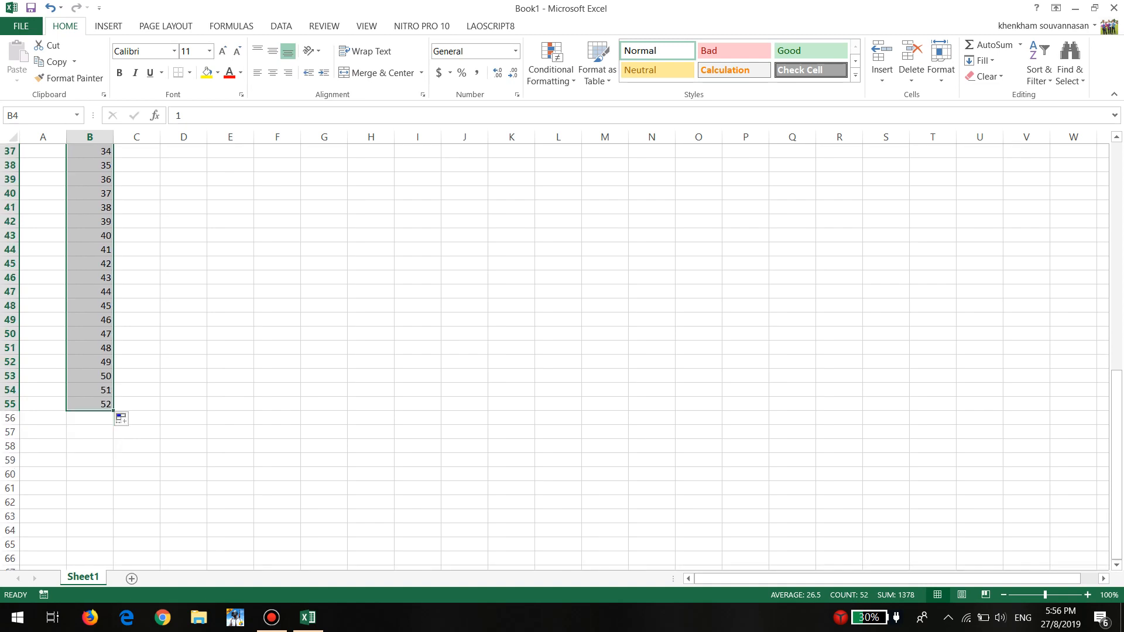
left_click_drag(113, 411, 113, 494)
scroll(562, 357, "up", 12)
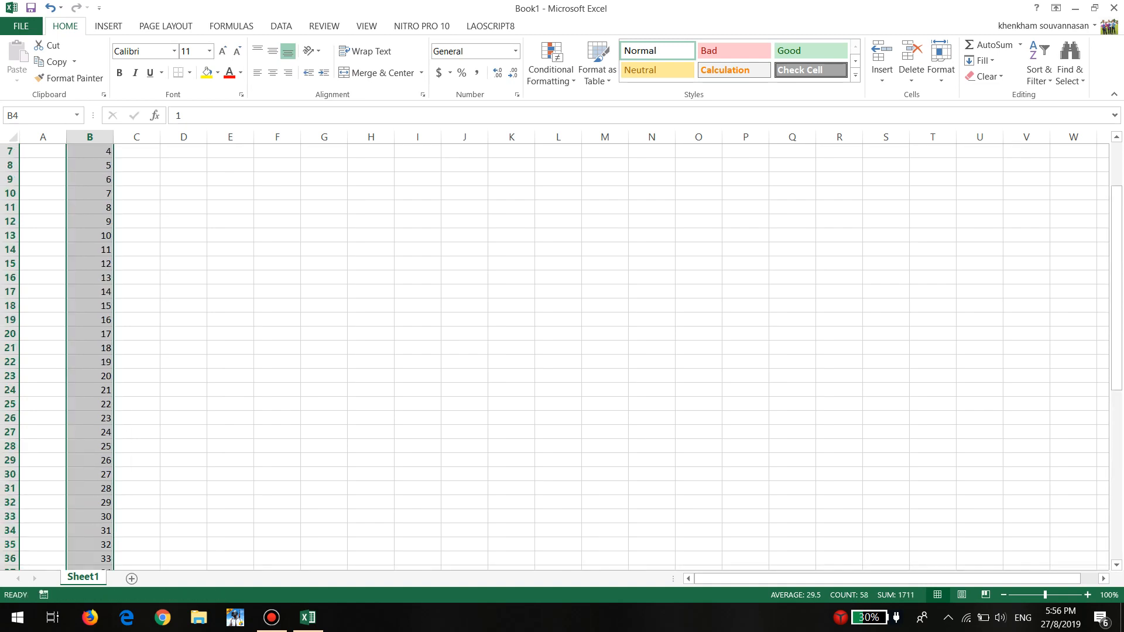
Enter 1 in C4 and 2 in C5, and extend the series down column C to 58 in row 61
left_click(137, 193)
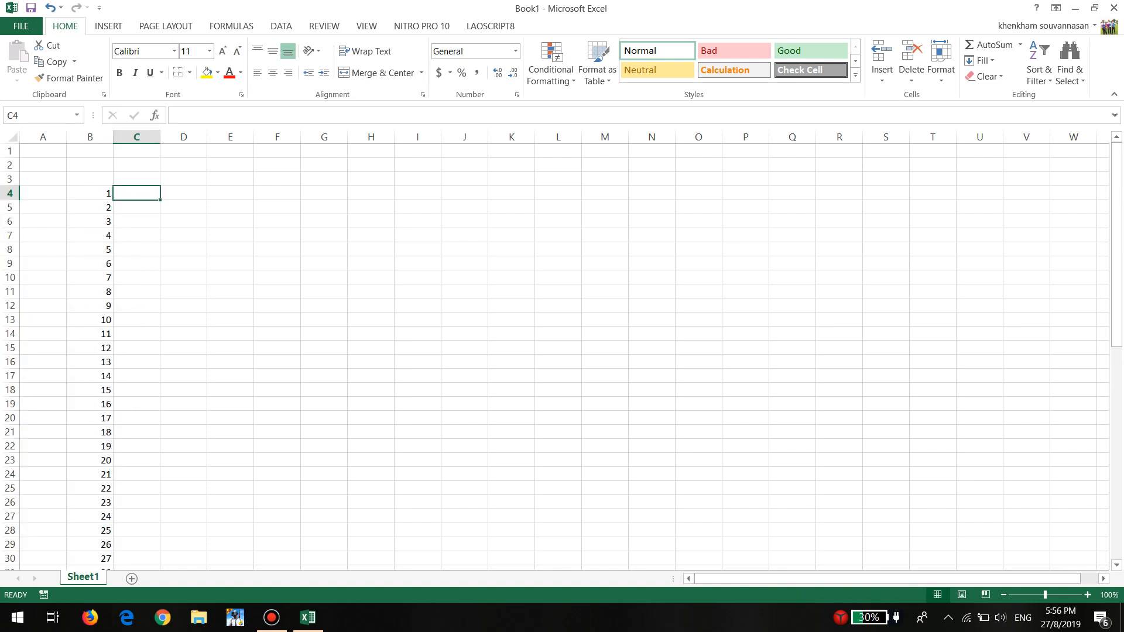
type("1")
key("Return")
type("2")
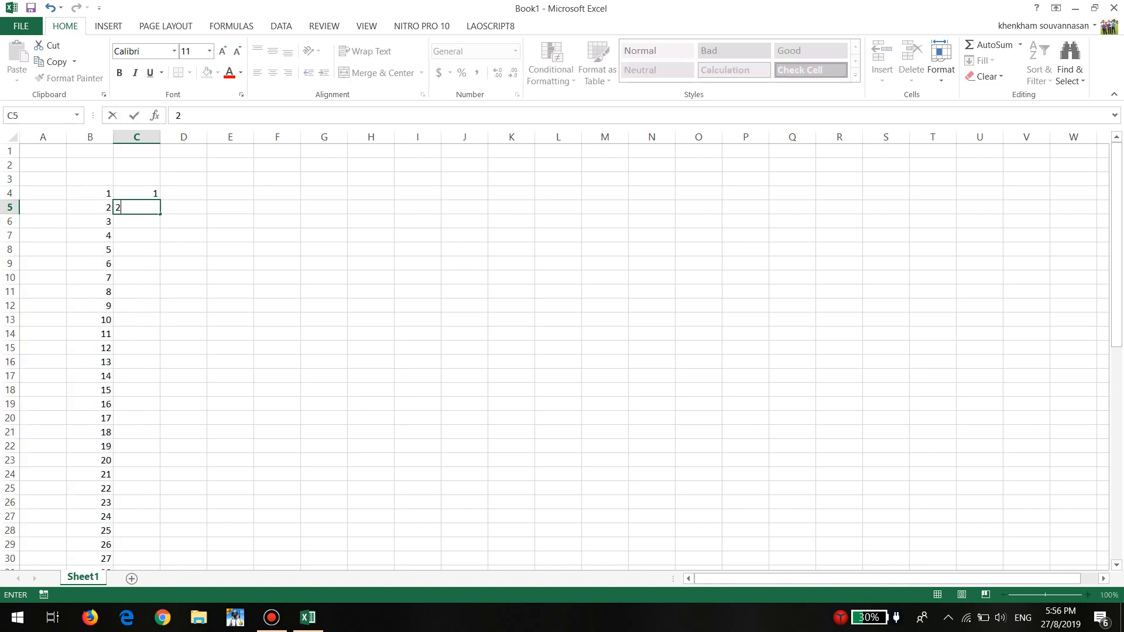
key("Return")
left_click_drag(136, 194, 160, 552)
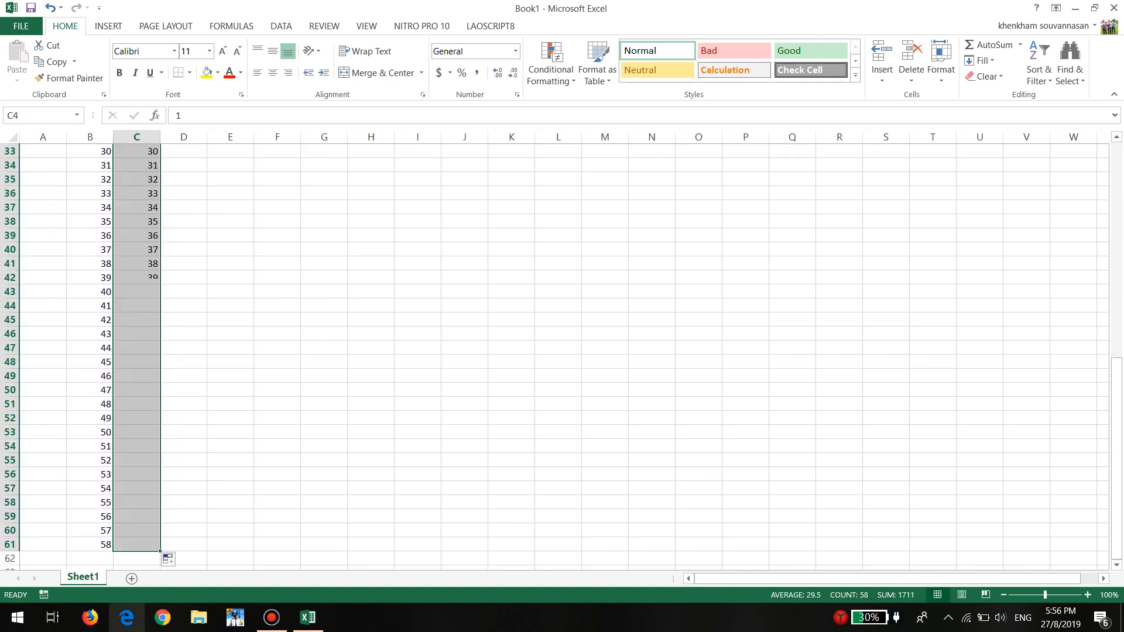
scroll(160, 551, "up", 8)
scroll(561, 352, "up", 3)
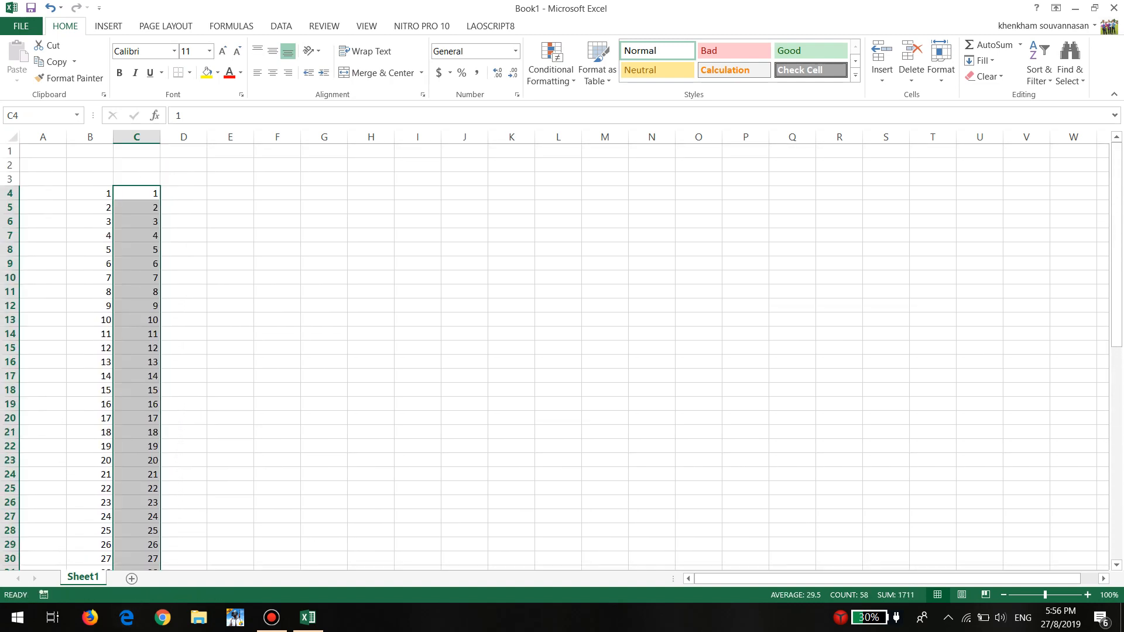
Widen columns B, C and D to the same width, about twice the default
left_click_drag(90, 193, 158, 547)
scroll(158, 546, "up", 11)
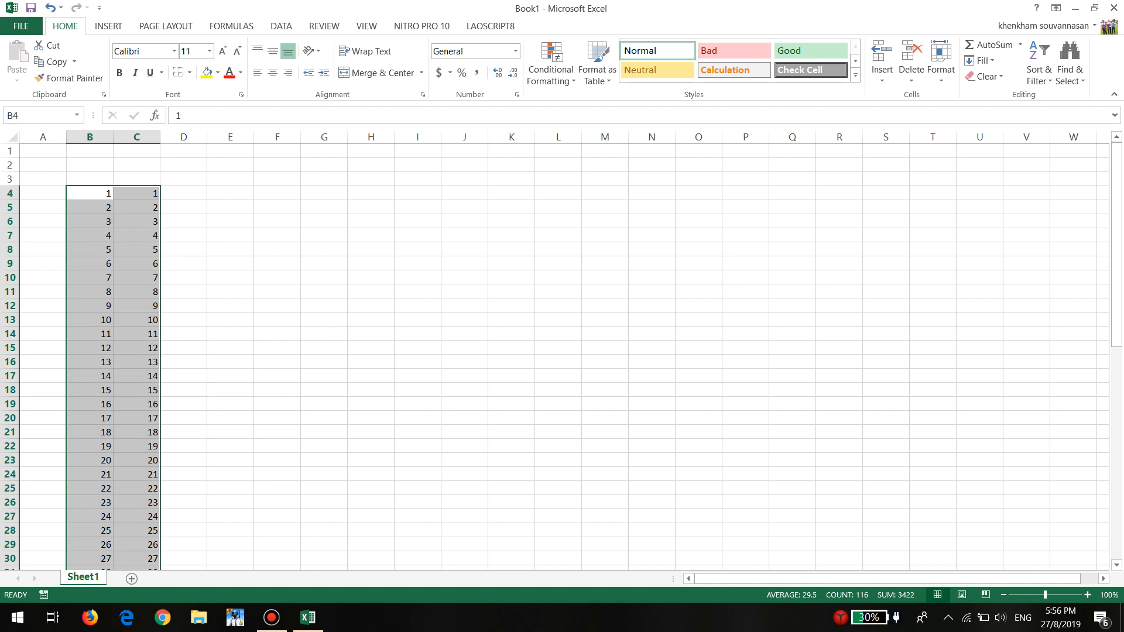
left_click(183, 194)
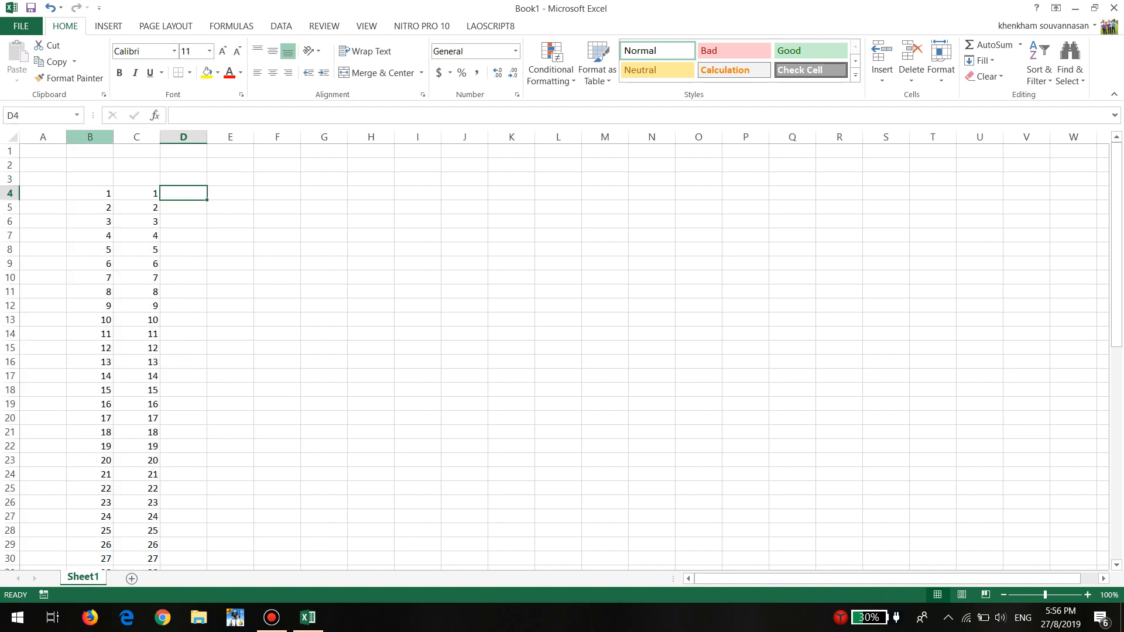
left_click_drag(90, 137, 336, 137)
Enter 01 in cell D4 and fill it down column D to row 21
mouse_move(292, 193)
left_mouse_down()
mouse_move(292, 235)
mouse_move(292, 193)
left_mouse_up()
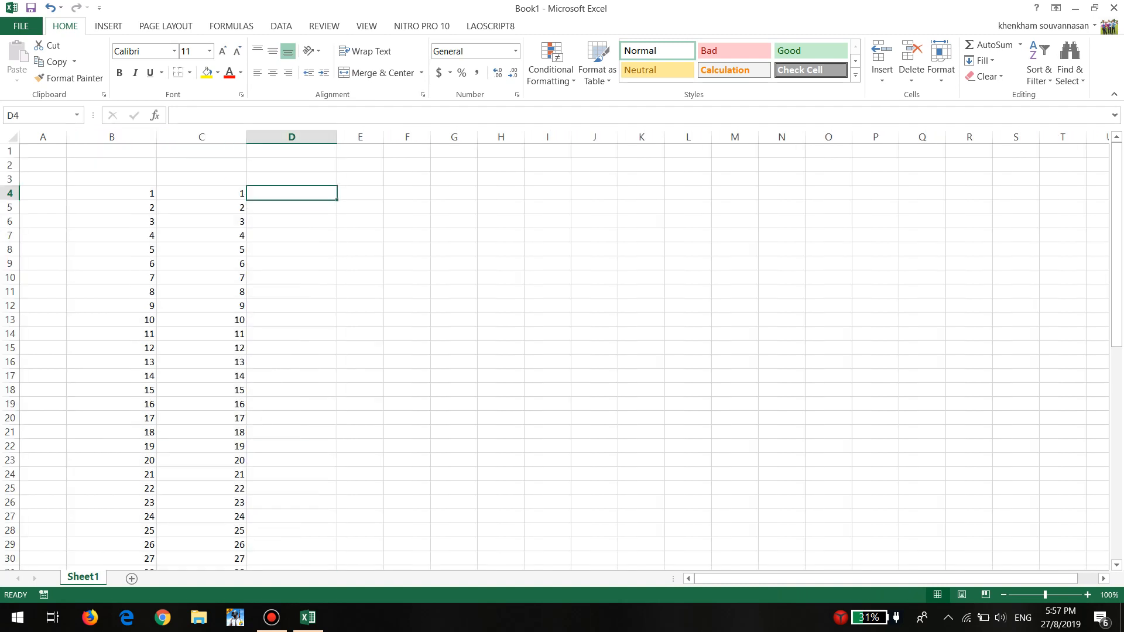
type("01")
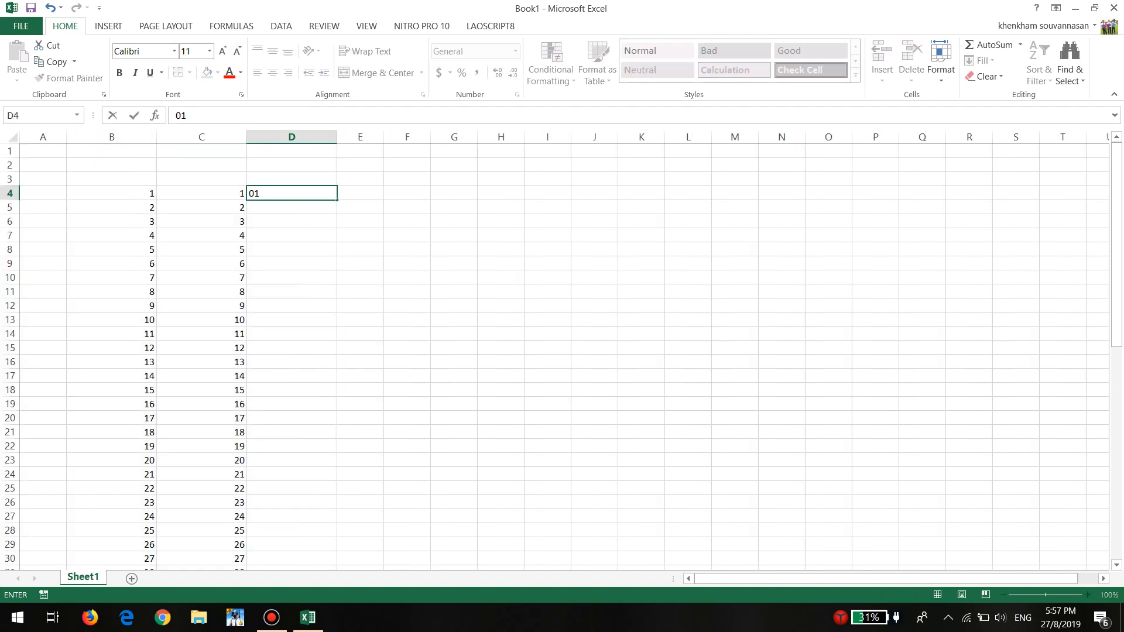
key("Return")
left_click(291, 193)
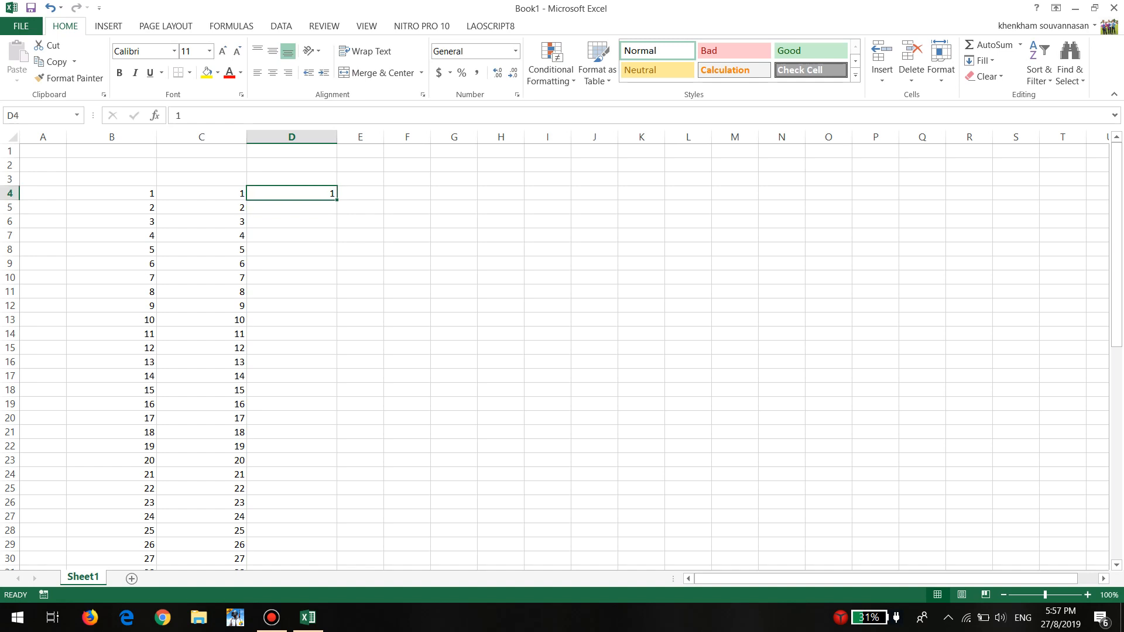
left_click_drag(336, 200, 342, 439)
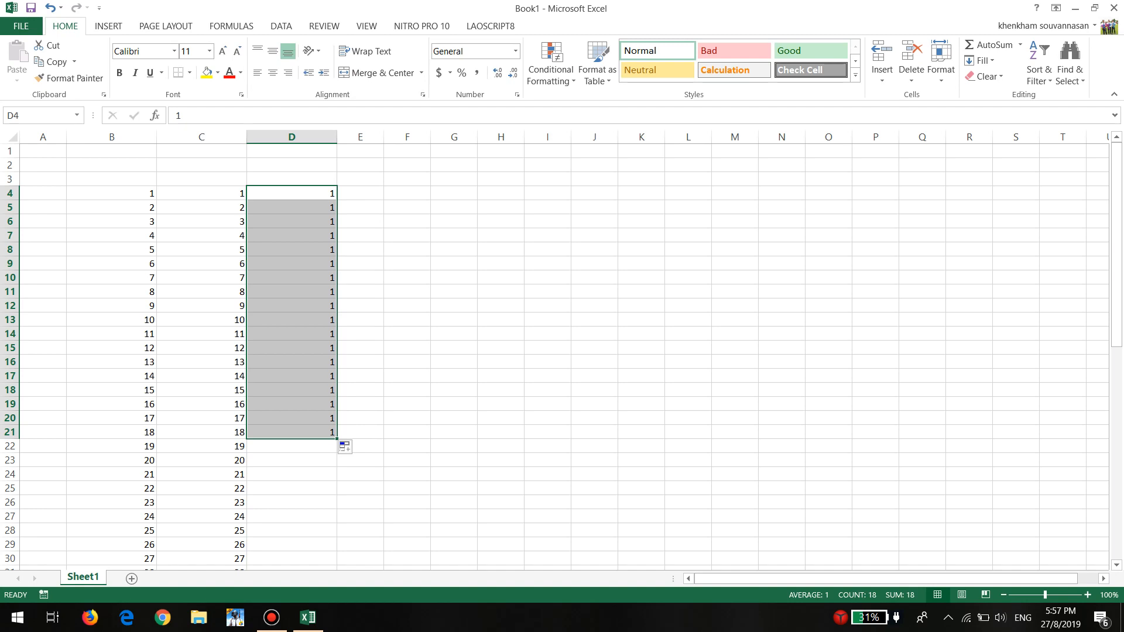
Change the filled range D4:D21 from copied cells to a consecutive series with the Fill Series option
scroll(562, 351, "down", 3)
scroll(562, 352, "up", 3)
left_click_drag(291, 193, 291, 433)
left_click(347, 451)
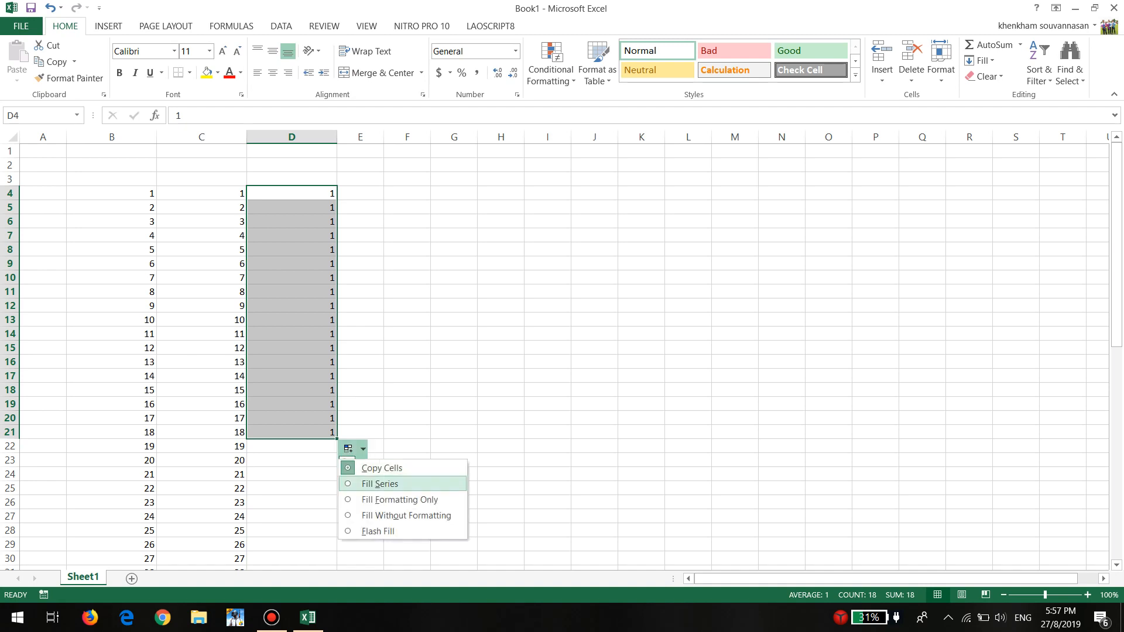
left_click(380, 483)
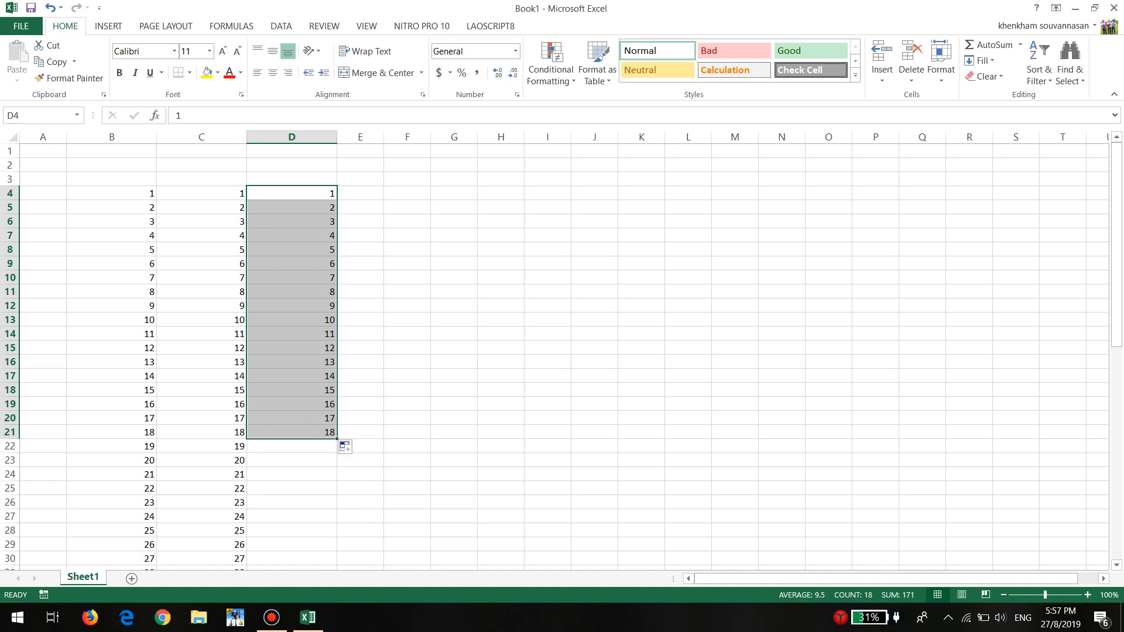
Clear the filled number series from column D, leaving columns B and C as they are
left_click_drag(292, 186, 291, 503)
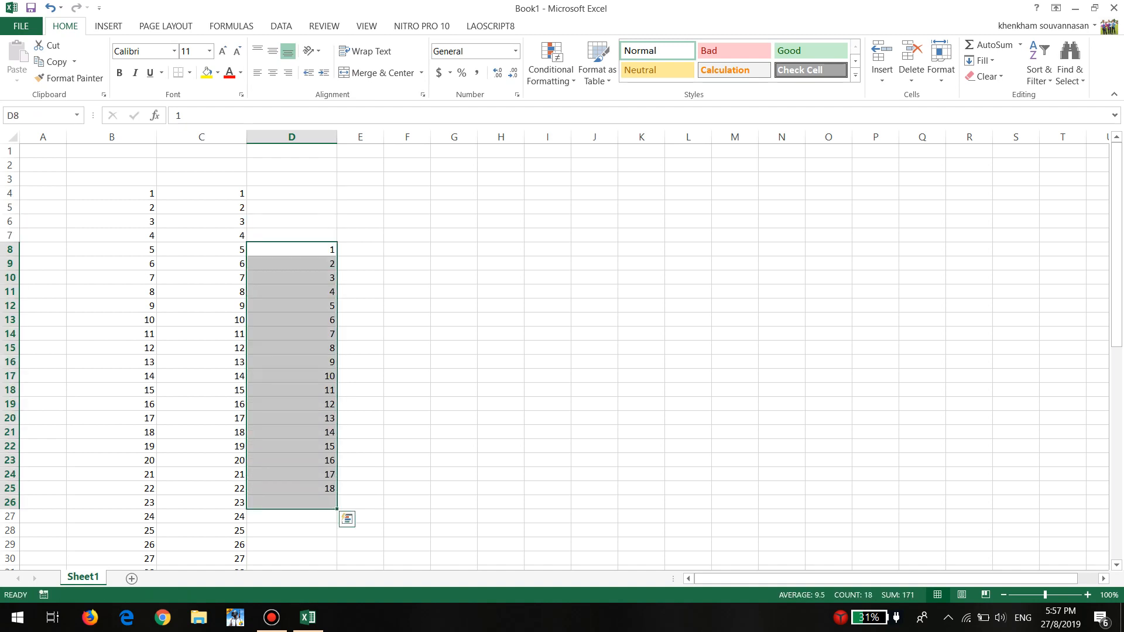
key("Delete")
left_click(291, 193)
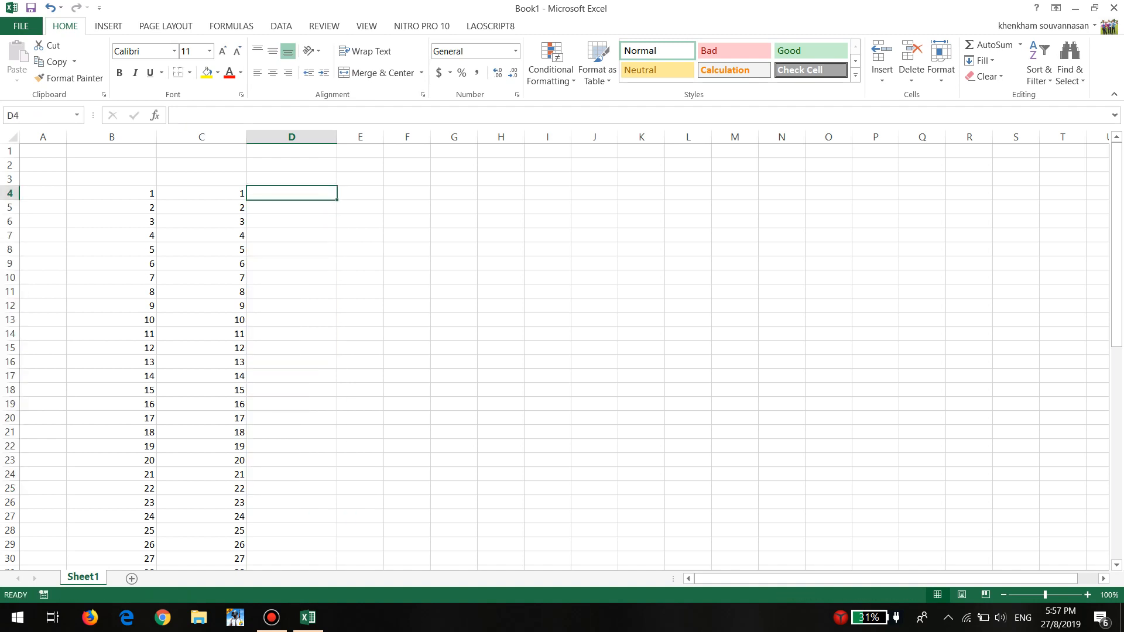
Try entering 001 as a plain number in cell E4
left_click(361, 193)
type("001")
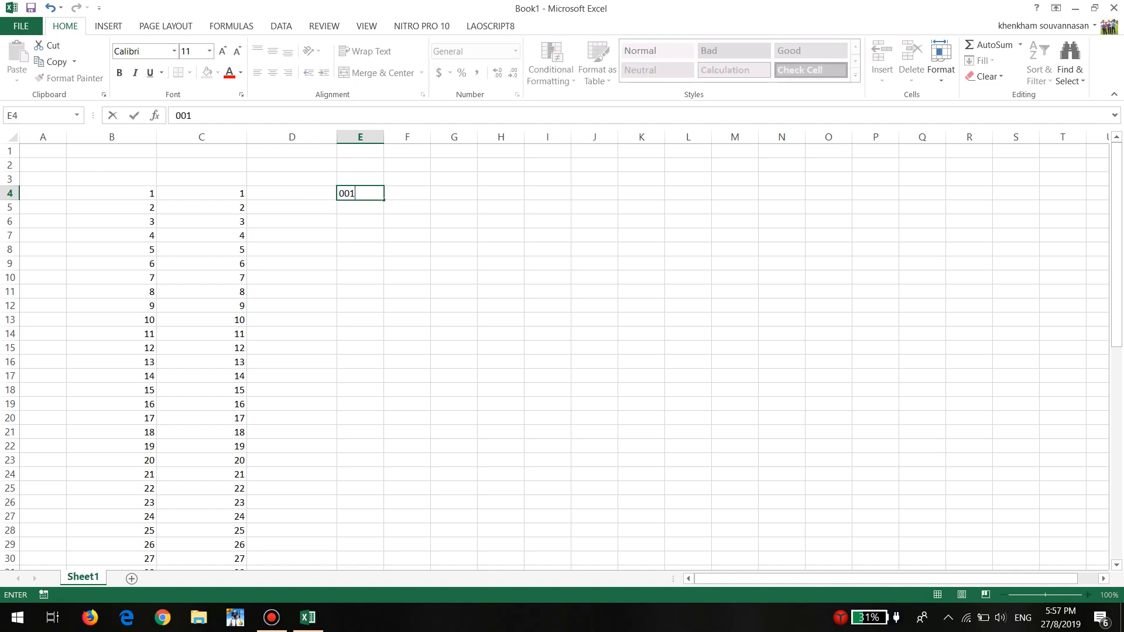
left_click_drag(360, 235, 360, 249)
left_click(360, 193)
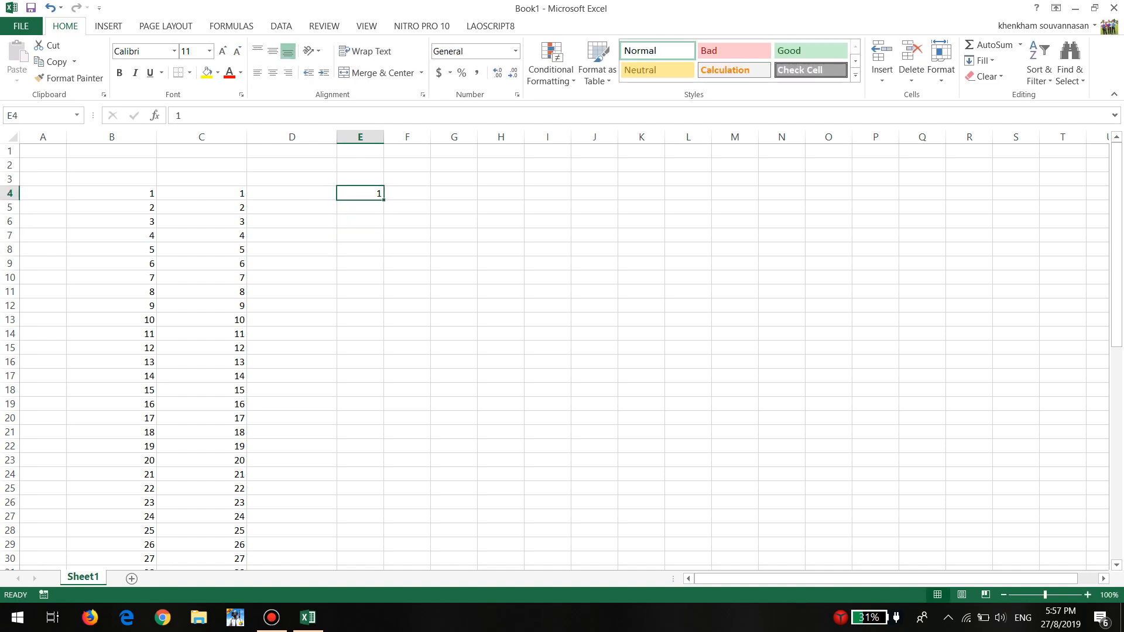
Try changing the entry in cell E4 to (001) with parentheses
left_click(360, 208)
left_click(360, 193)
key("F2")
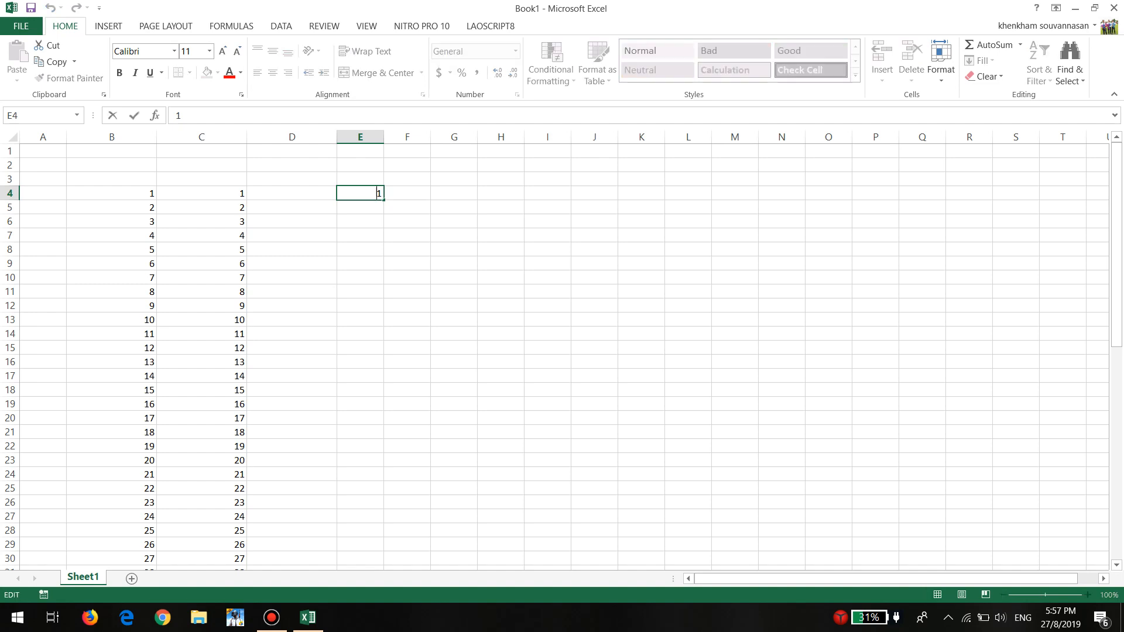
type("(00")
type(")")
key("Return")
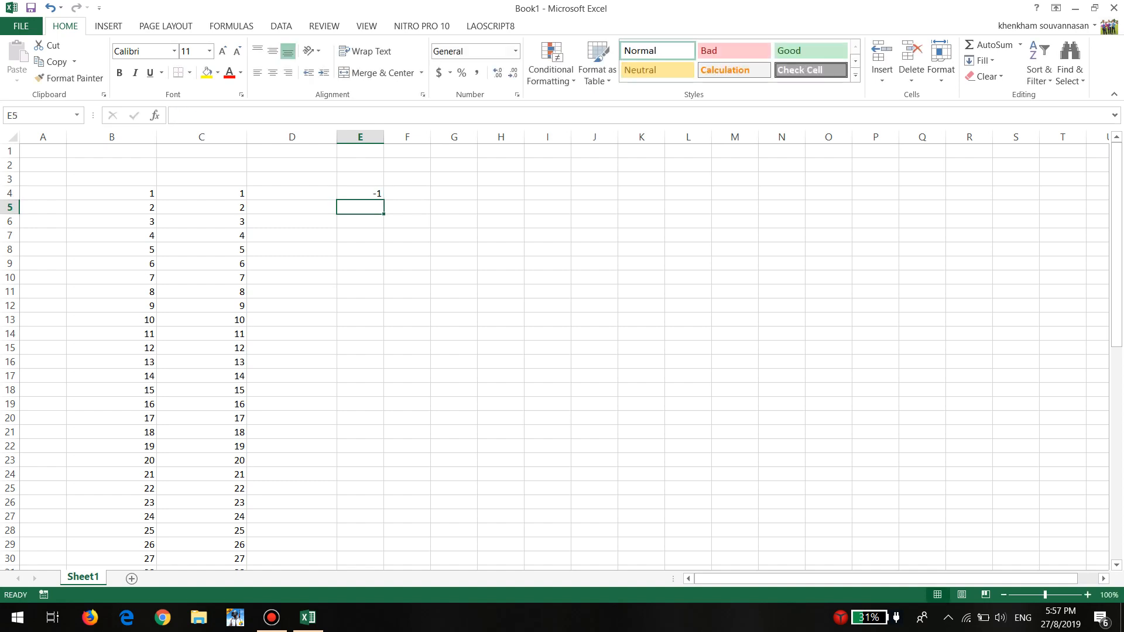
Try entering "001" with double quotation marks in E4, fill it down to E9 and check the available fill options
left_click(360, 193)
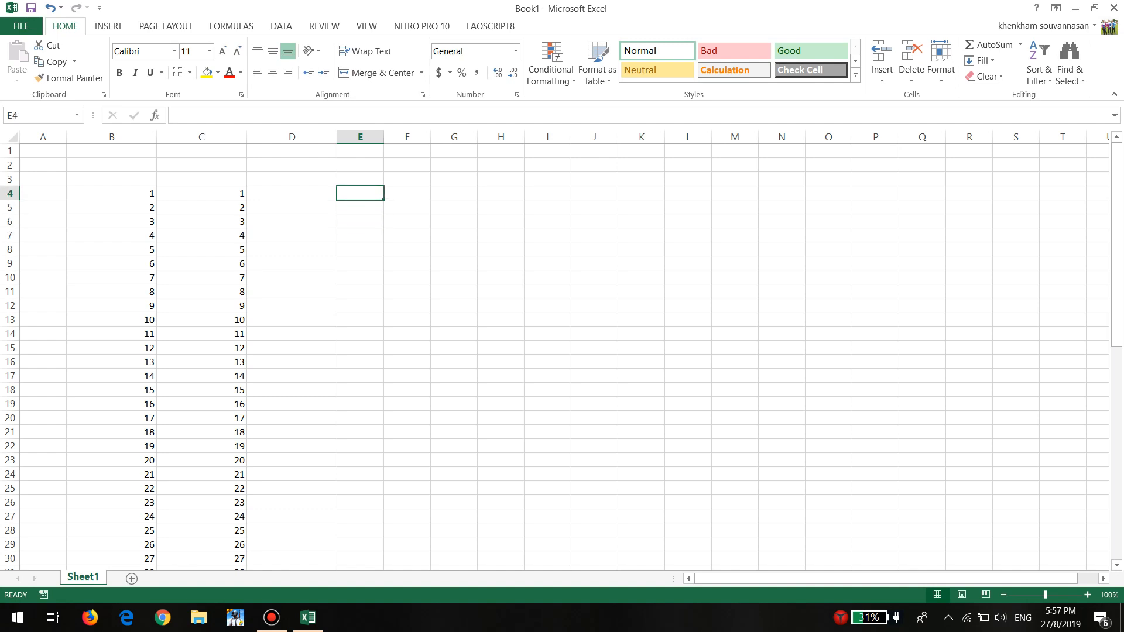
type("\"")
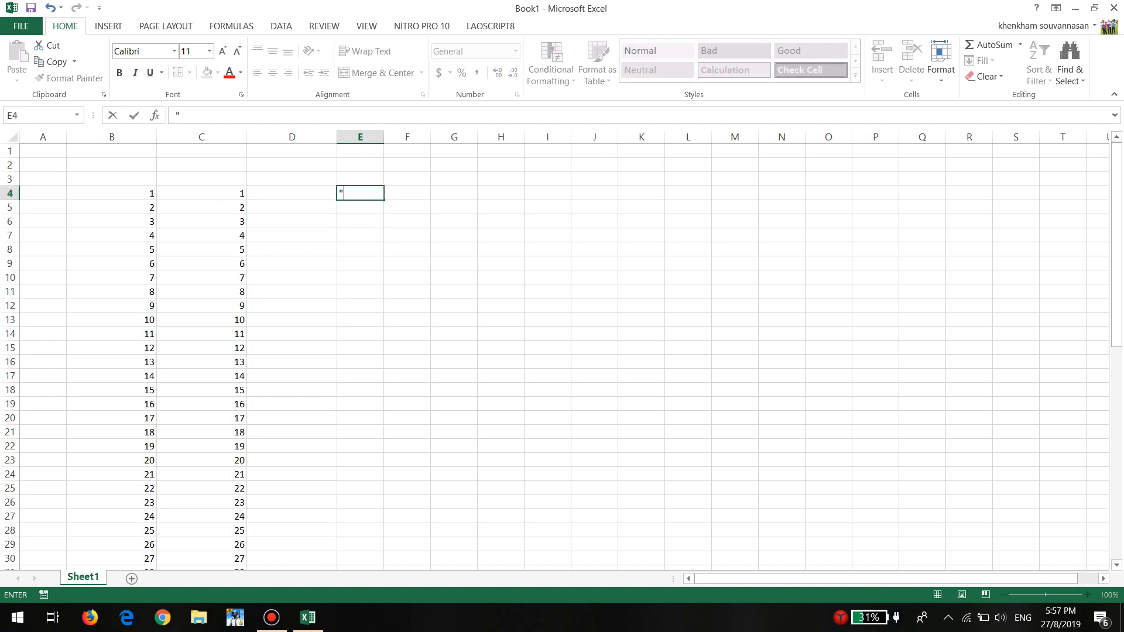
type("001\"")
key("Return")
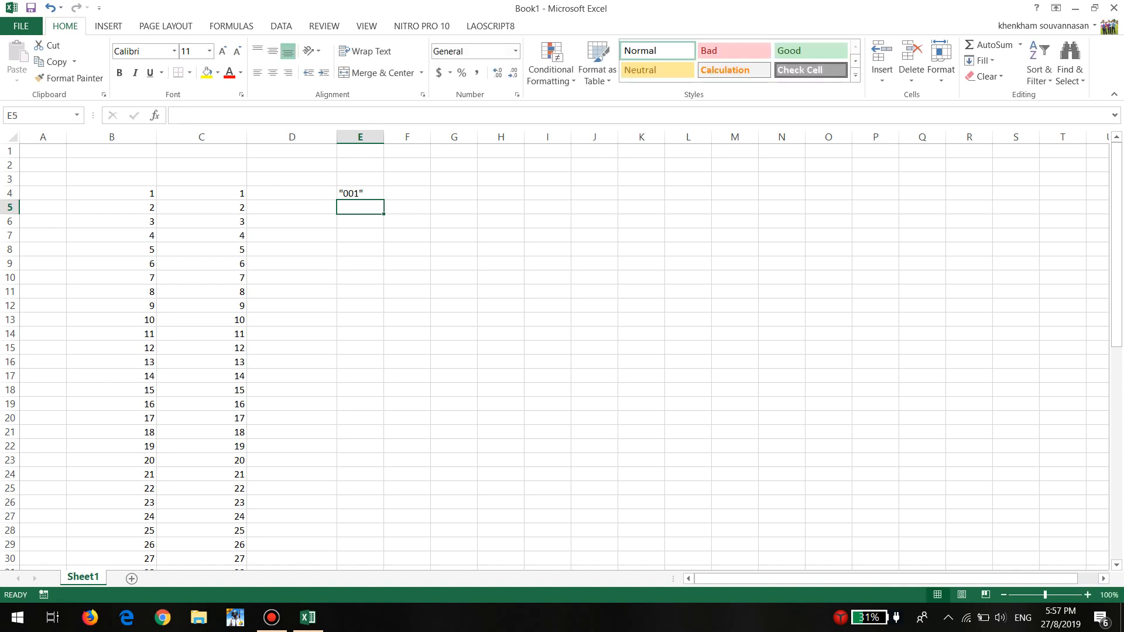
left_click(360, 193)
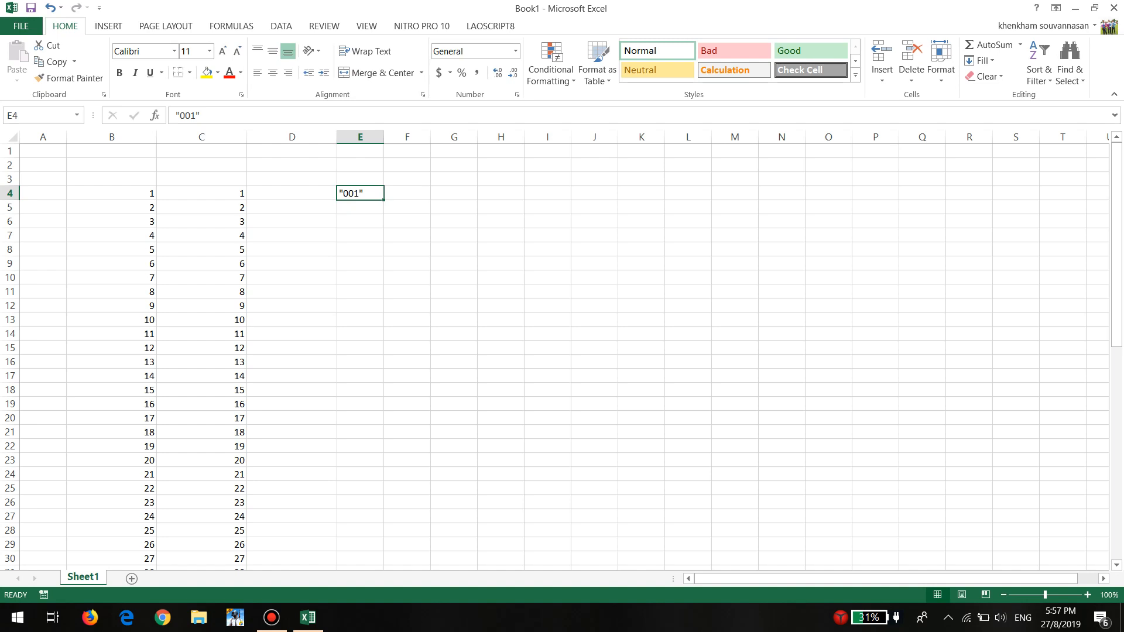
left_click_drag(384, 200, 384, 270)
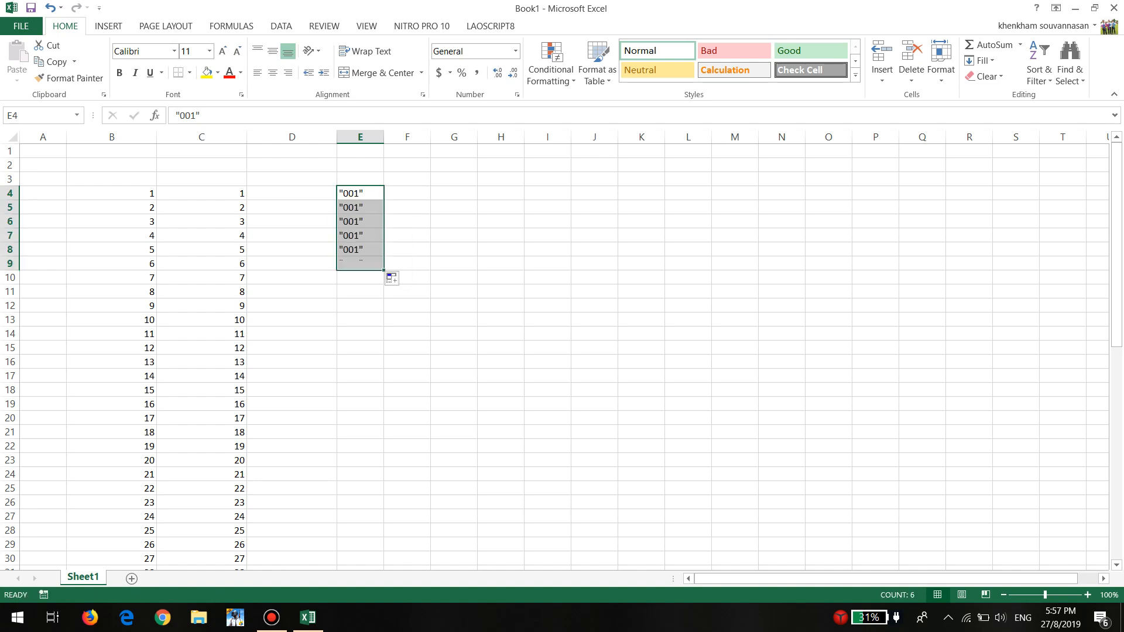
left_click(404, 280)
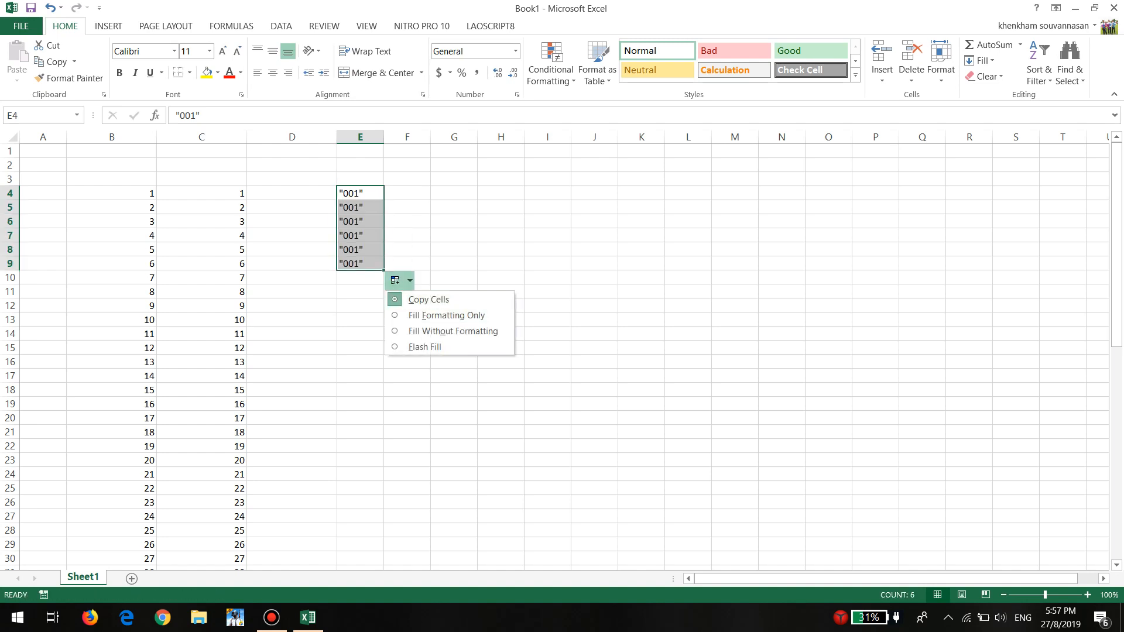
left_click(360, 194)
left_click(292, 193)
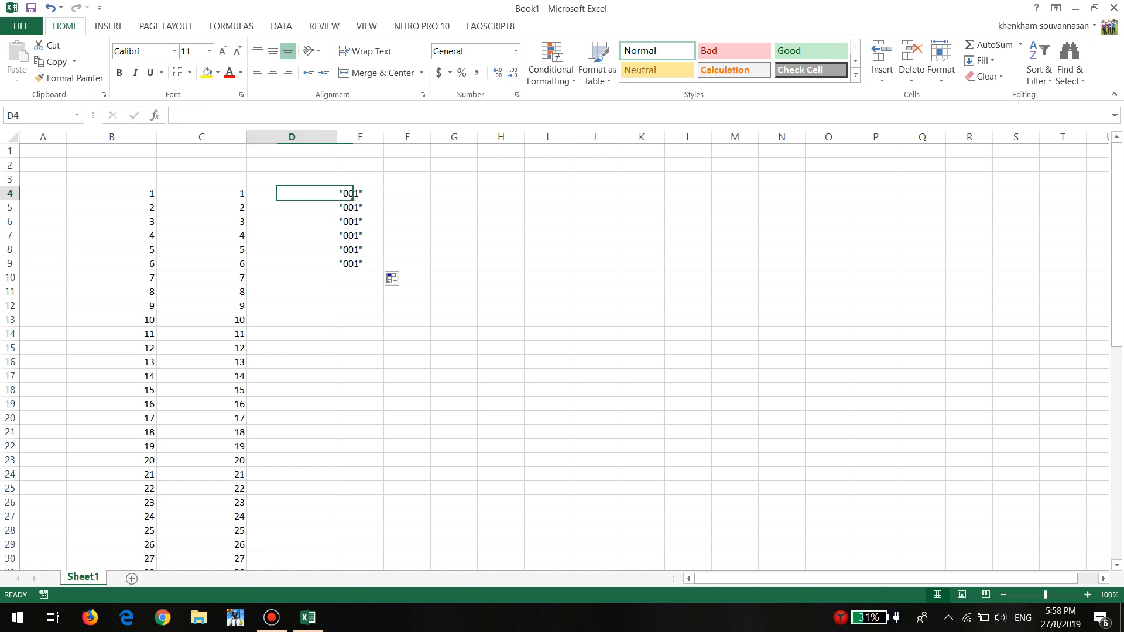
left_click_drag(360, 193, 360, 264)
left_click(292, 334)
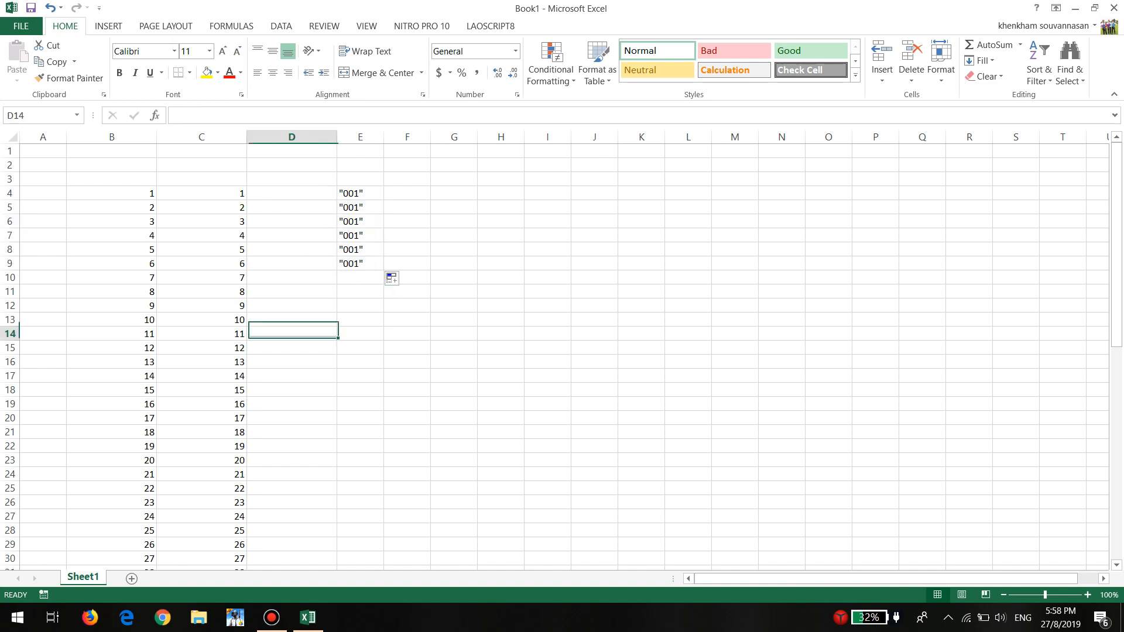
left_click(292, 193)
left_click(291, 249)
Enter '001 with a leading apostrophe in cell D4 so the zeros are stored as text
left_click(292, 193)
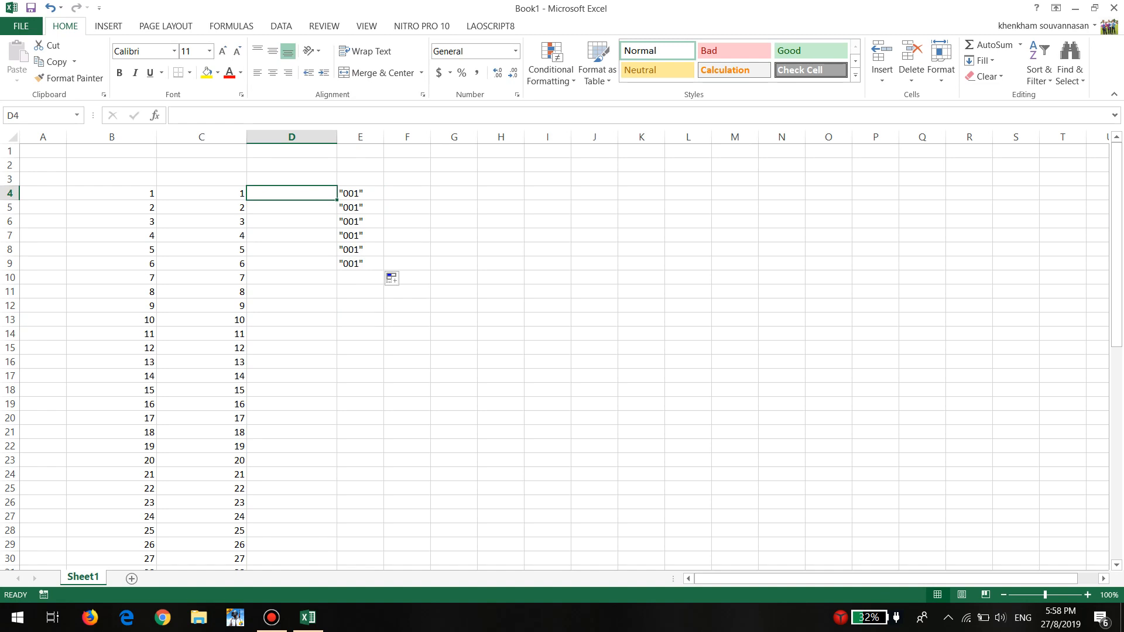
type("'")
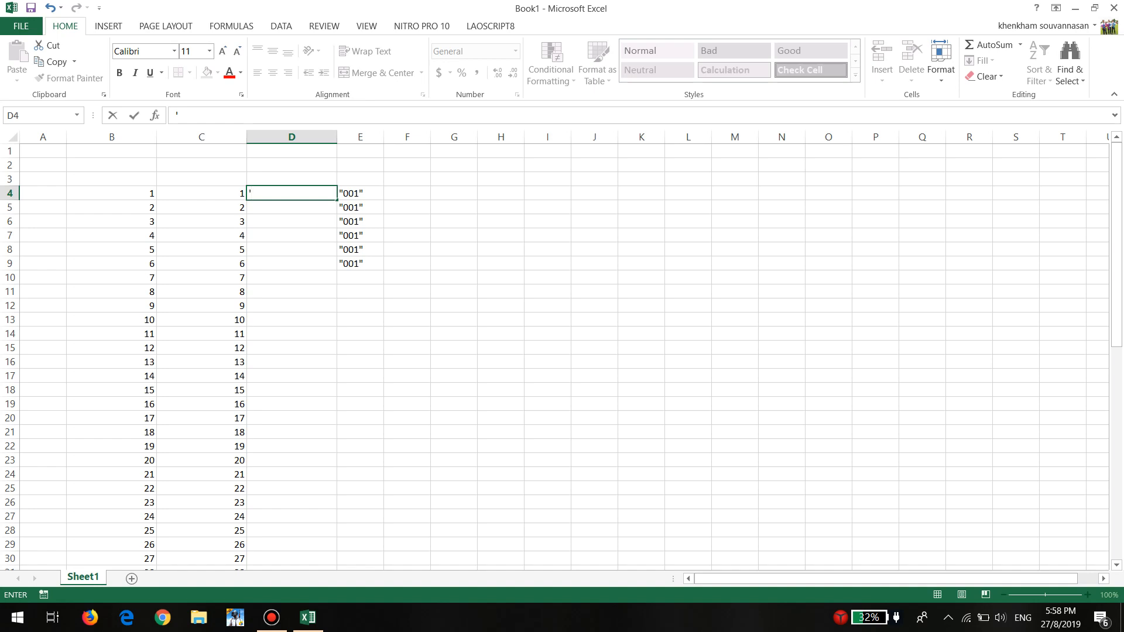
key("BackSpace")
key("BackSpace")
type("'001")
key("Return")
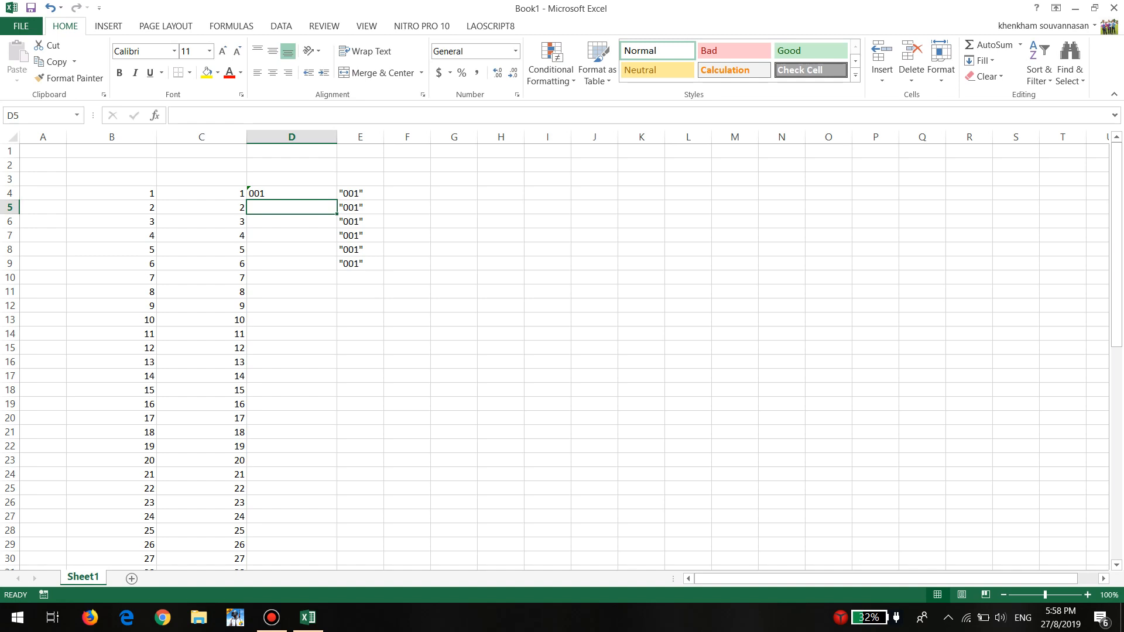
Extend the 001 entry in D4 as a series down column D to row 61 and centre the filled cells
left_click(292, 193)
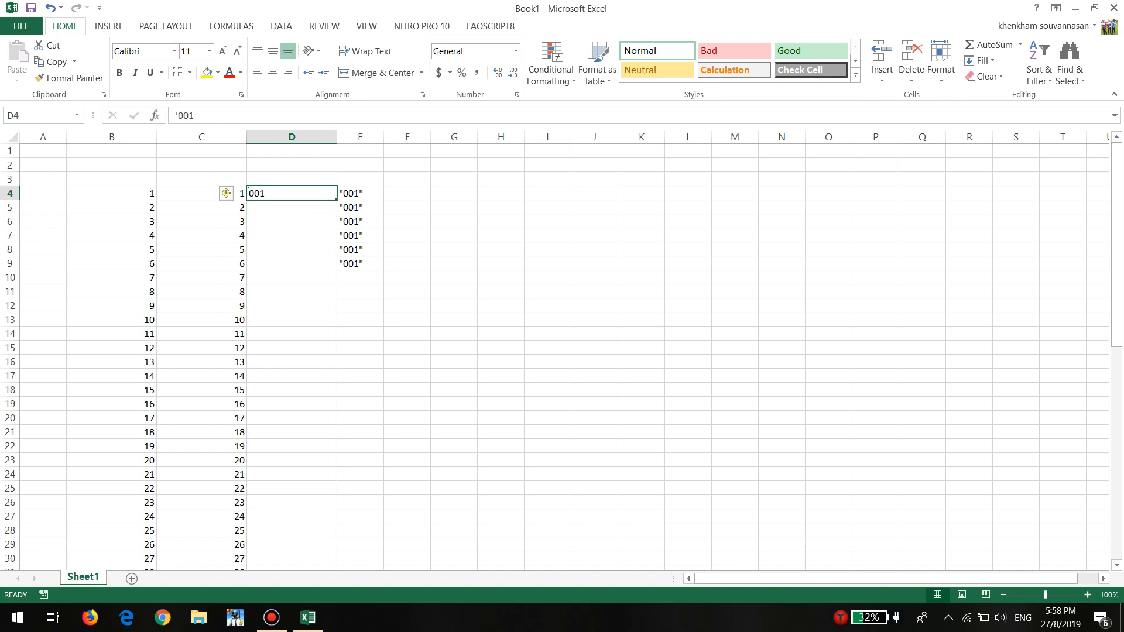
left_click_drag(337, 200, 338, 518)
scroll(562, 351, "up", 9)
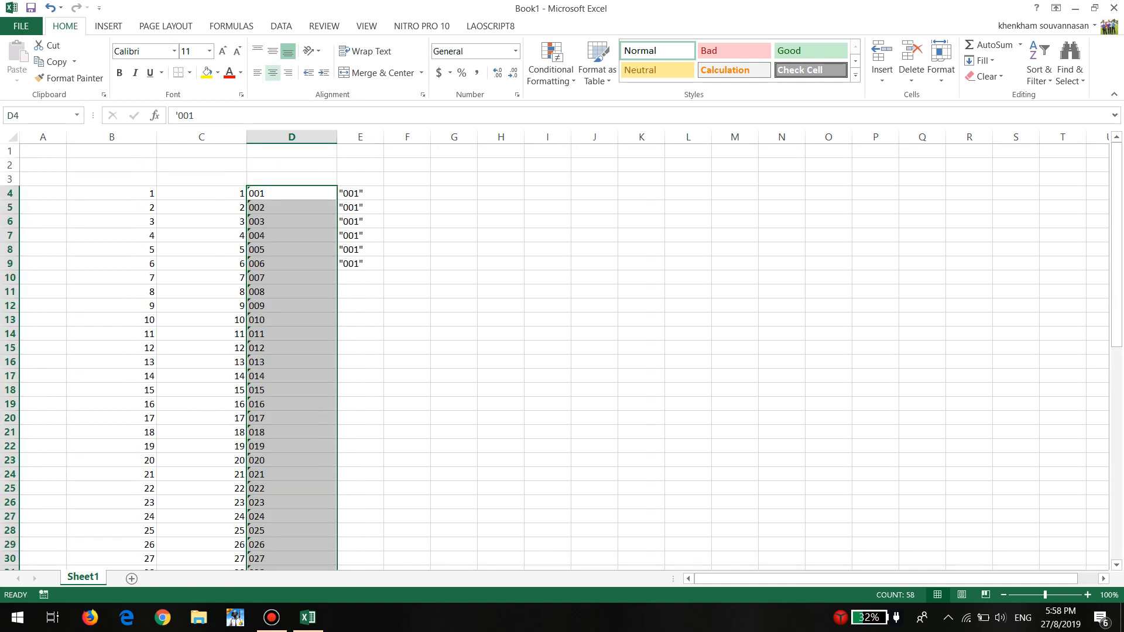
left_click(272, 73)
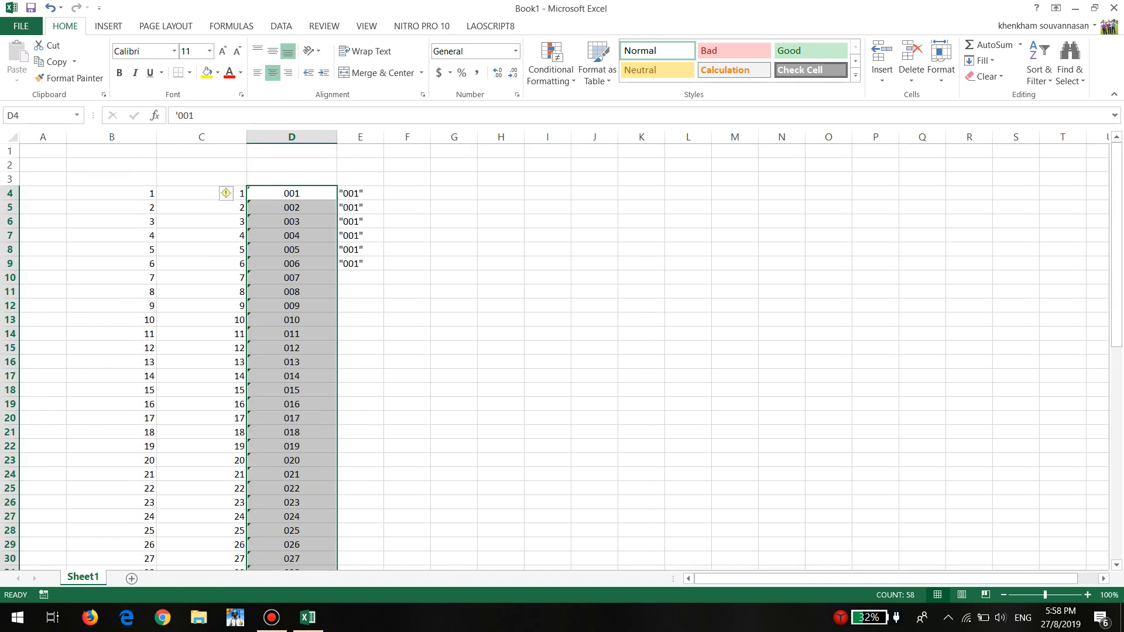
left_click(407, 193)
Enter '001 with a leading apostrophe in cell C3 as a repeat demonstration, and delete it again
left_click(202, 180)
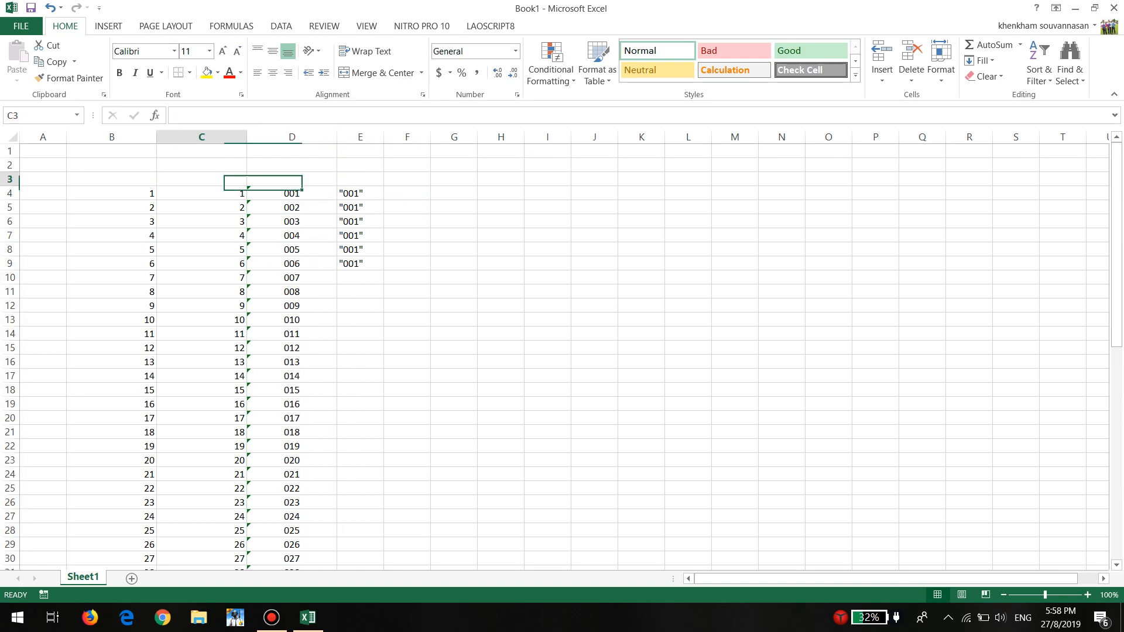
type("'")
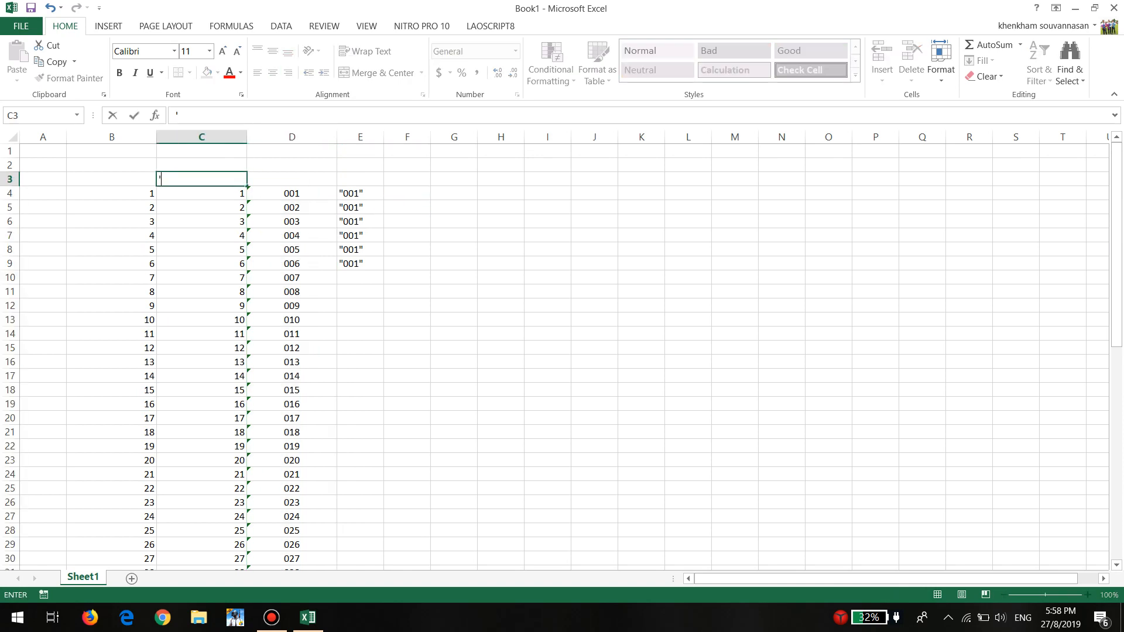
type("001")
key("Return")
left_click(202, 179)
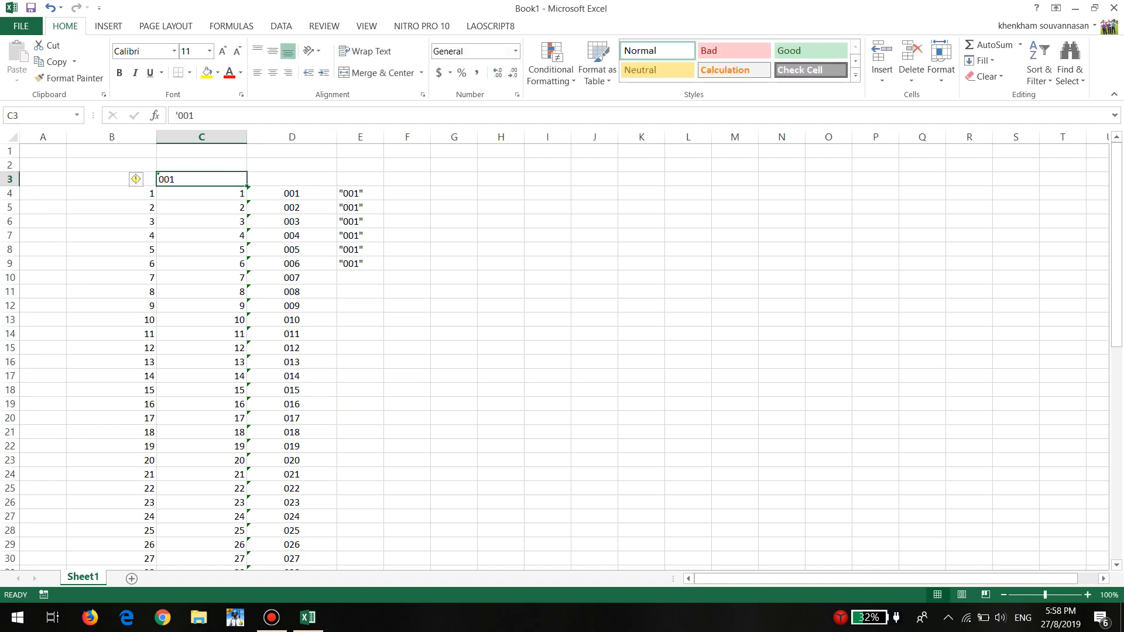
key("Delete")
Clear the quoted entries from E4:E9 and widen column D by roughly 40 percent
left_click_drag(360, 194, 360, 263)
key("Delete")
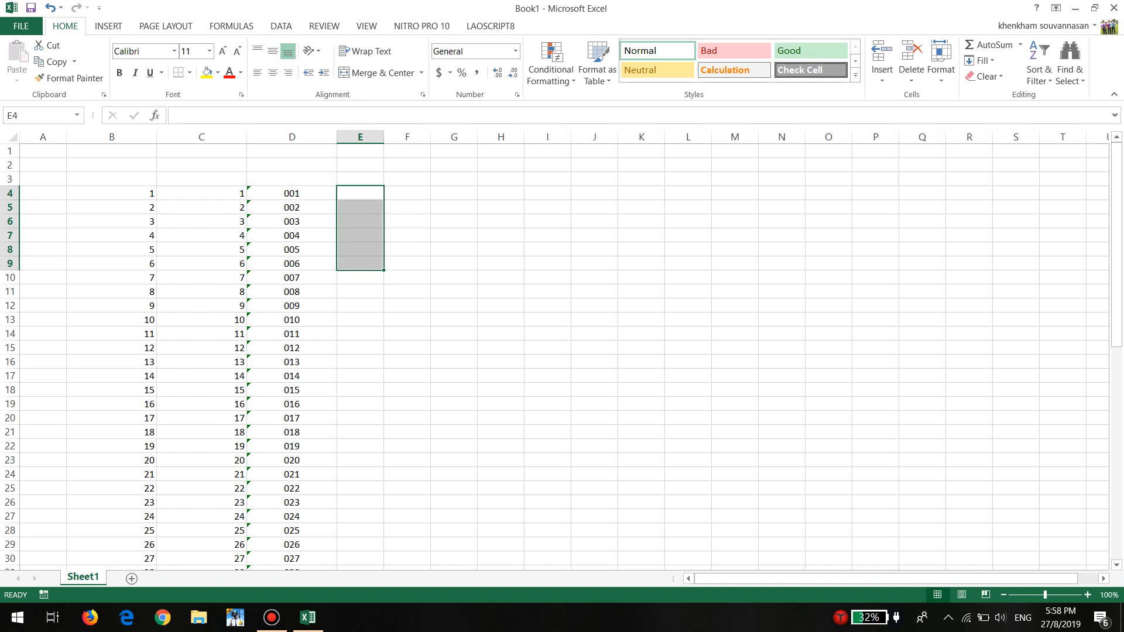
left_click(291, 137)
left_click_drag(337, 137, 371, 136)
Enter the Lao heading ວິທີ 1 in cell D3 above the 001 series
left_click(328, 179)
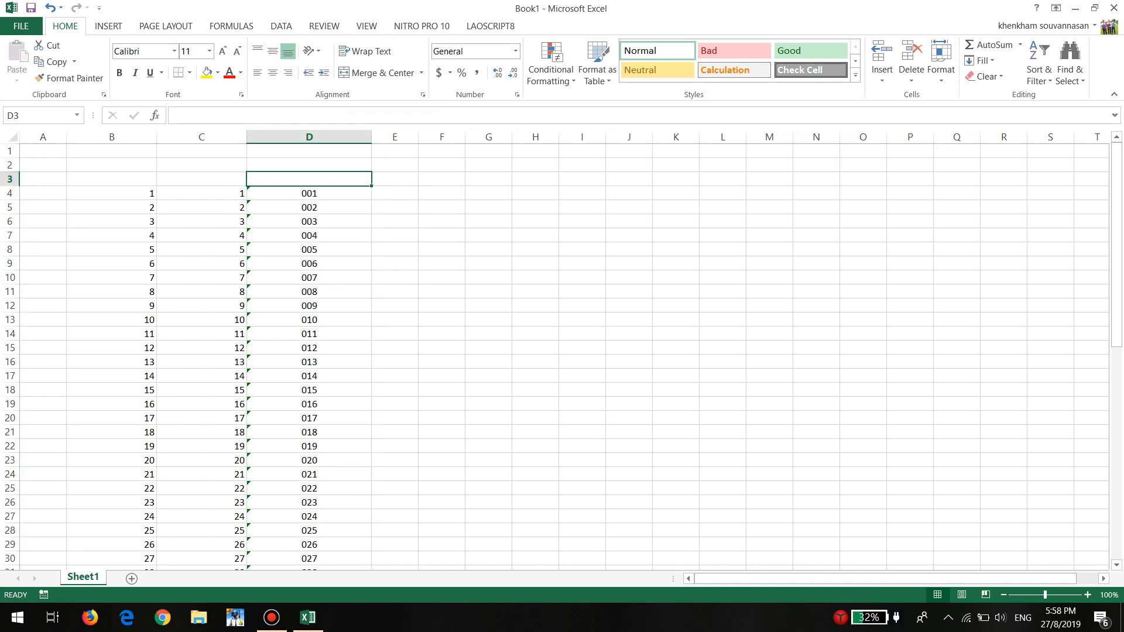
key("alt+shift")
type("ວິທີ")
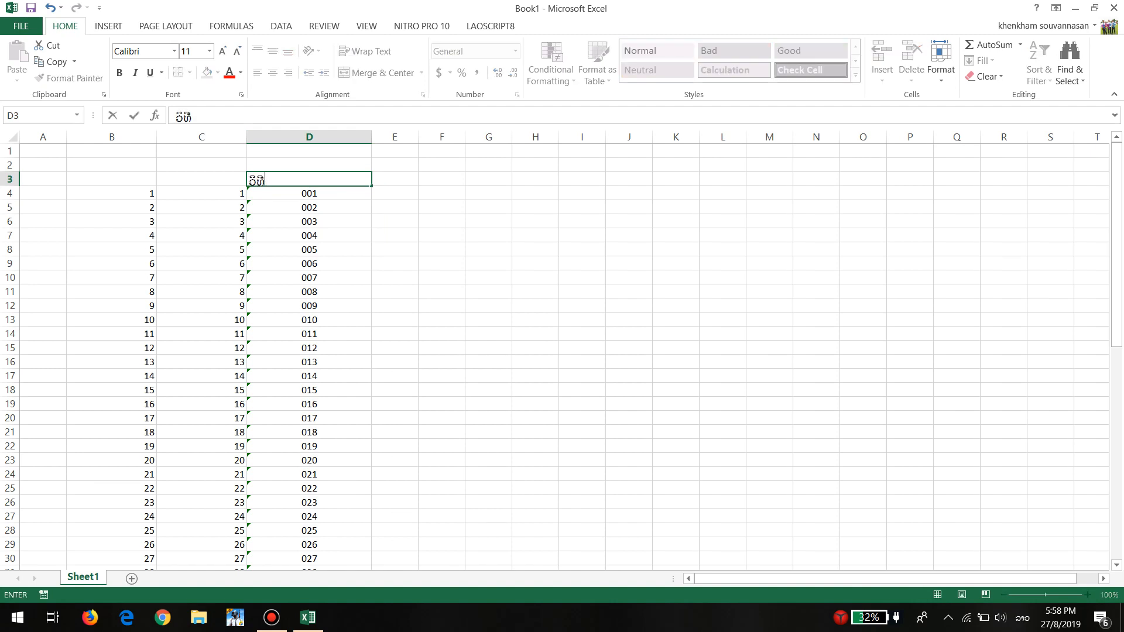
type(" 1")
key("Return")
key("Up")
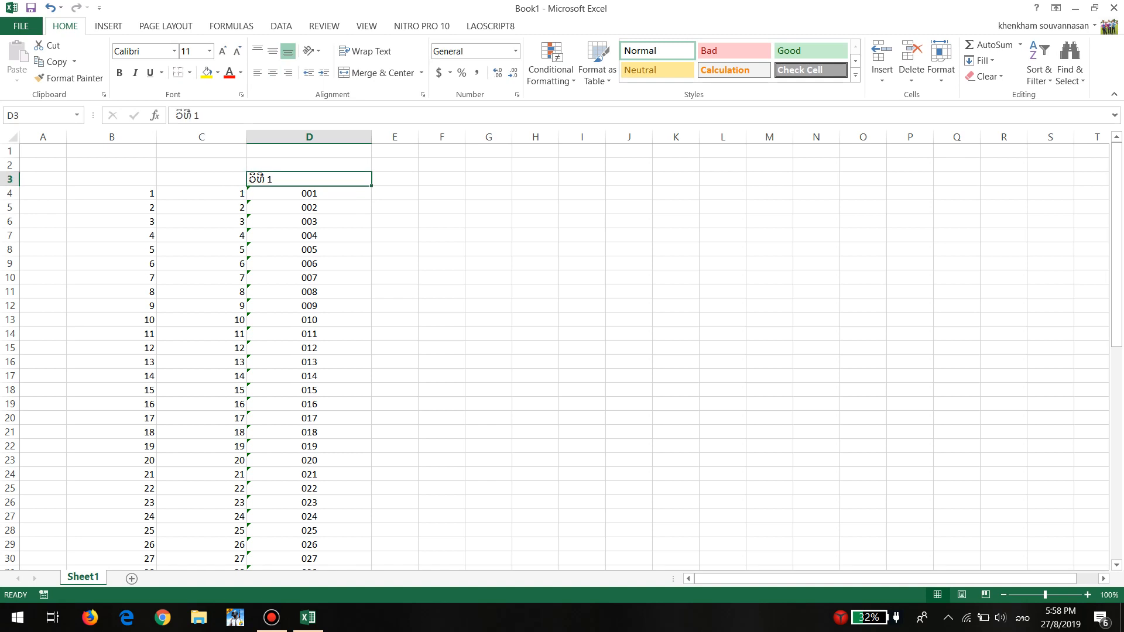
Centre the heading in D3 and give the cell a yellow fill
left_click(273, 73)
left_click(488, 235)
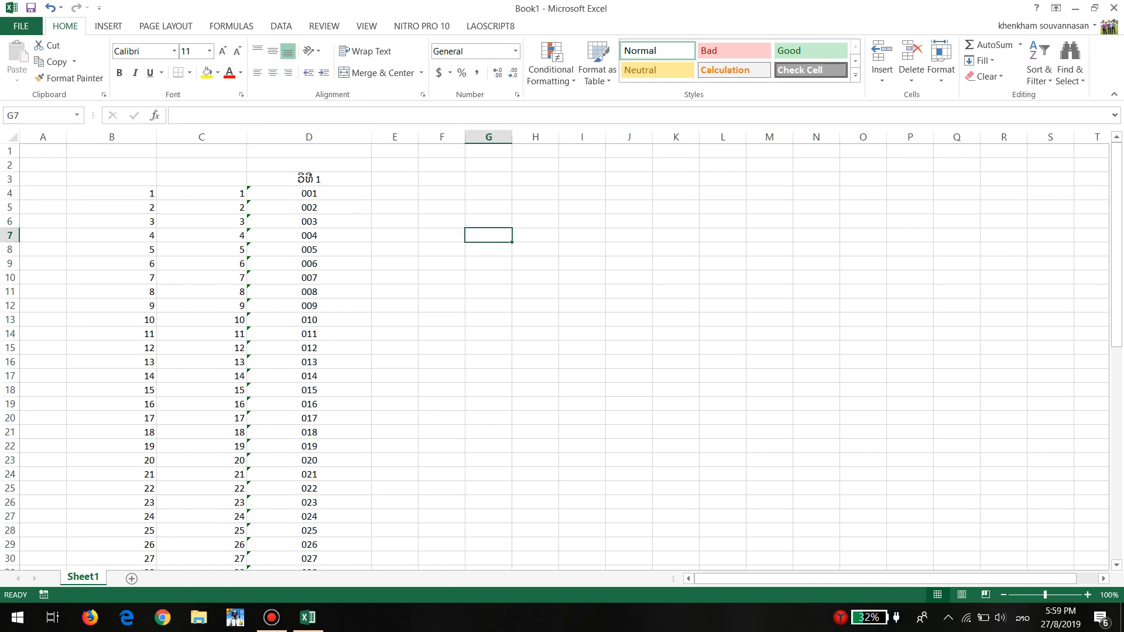
left_click(309, 179)
left_click(207, 72)
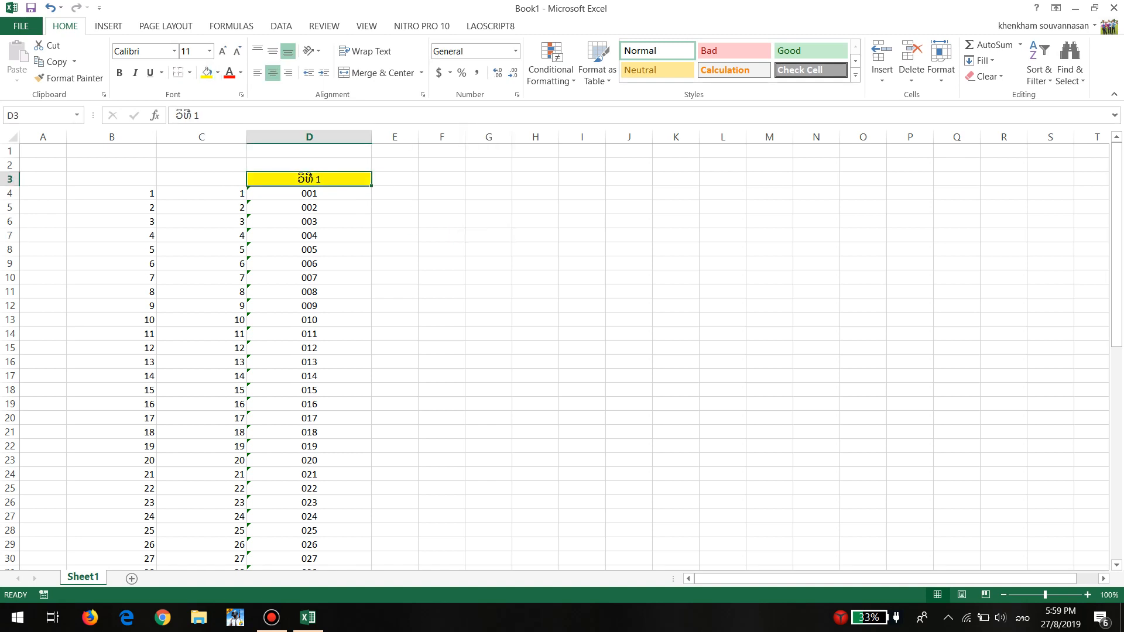
left_click(488, 263)
Widen column E to about twice its width and enter 001 in cell E3
left_click(394, 179)
left_click_drag(418, 137, 468, 137)
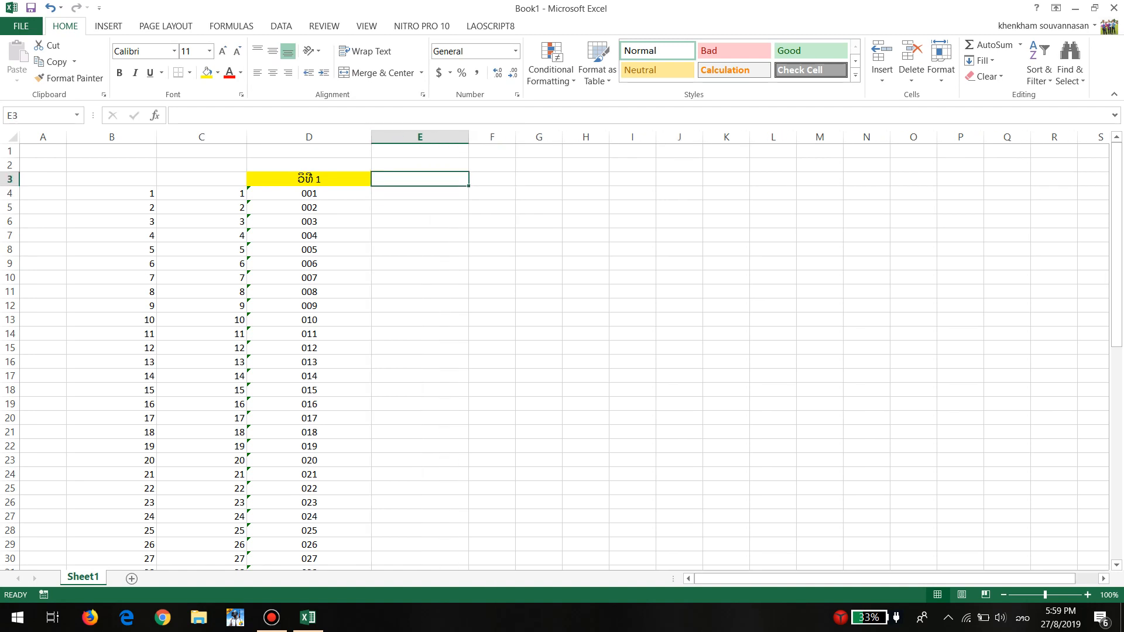
type("0012")
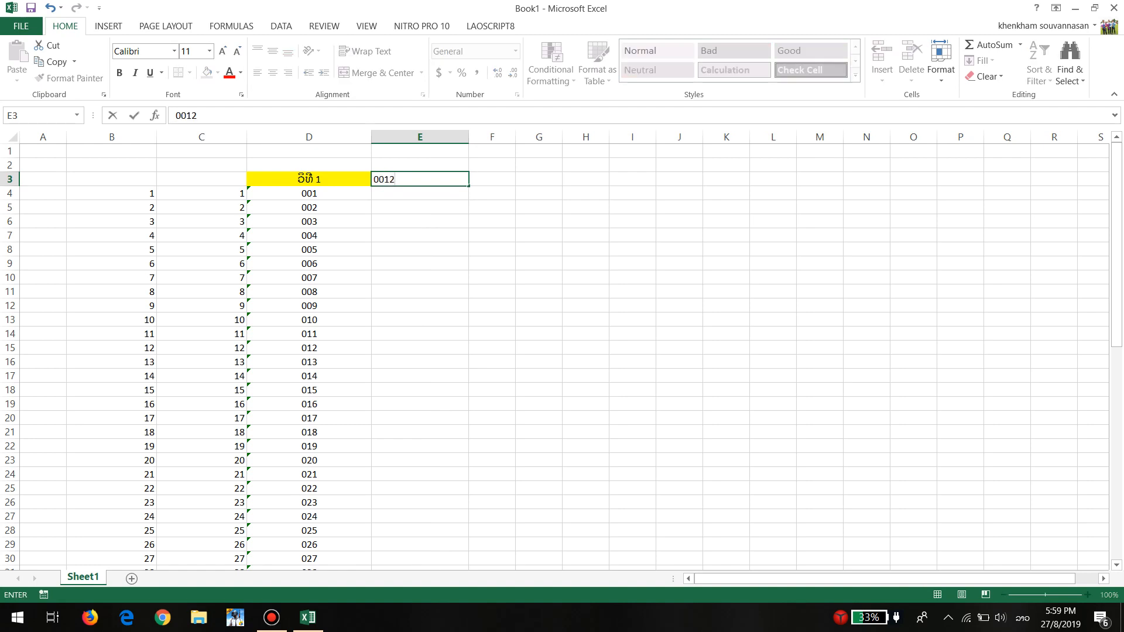
key("BackSpace")
key("BackSpace")
type("1")
key("ctrl+Return")
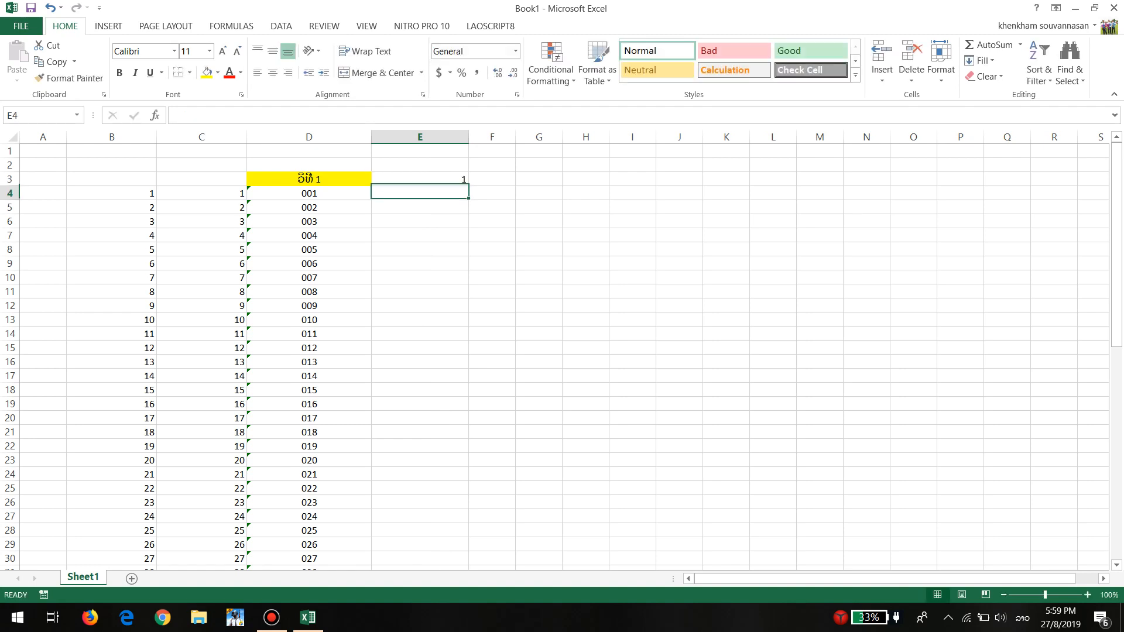
Move the number in E3 down one row to cell E4
key("Down")
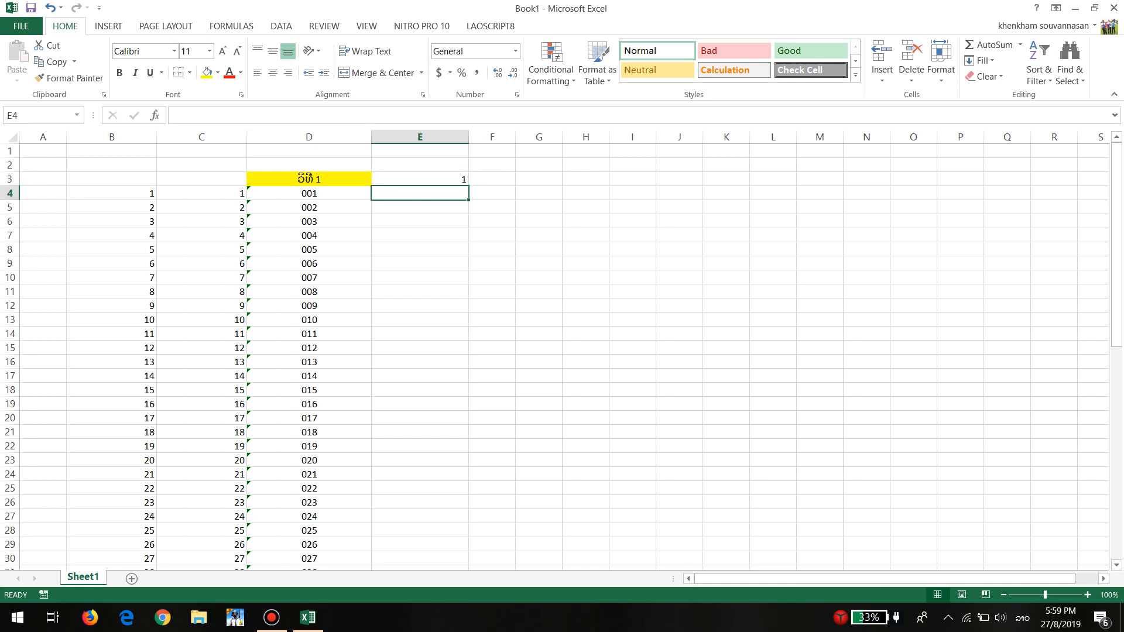
key("Up")
mouse_move(446, 186)
left_mouse_down()
mouse_move(446, 209)
mouse_move(446, 198)
left_mouse_up()
Enter the Lao heading ວິທີ 2 in cell E3
left_click(442, 179)
type("ວິທີ")
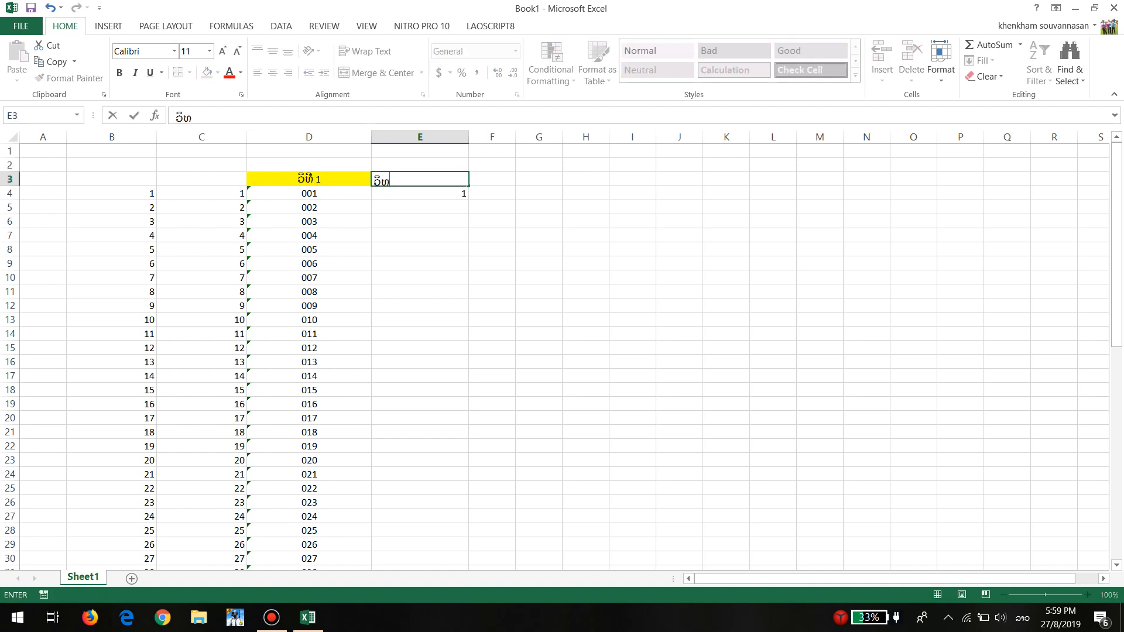
type(" 2")
key("Return")
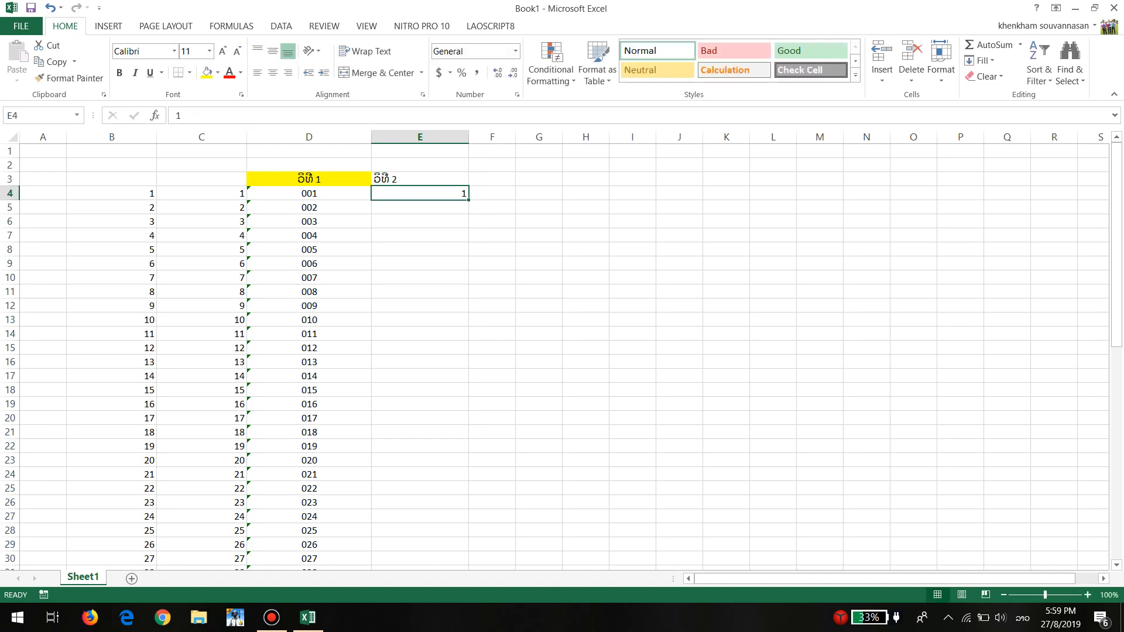
Give the heading in E3 a yellow fill and centre it
key("Up")
left_click(206, 73)
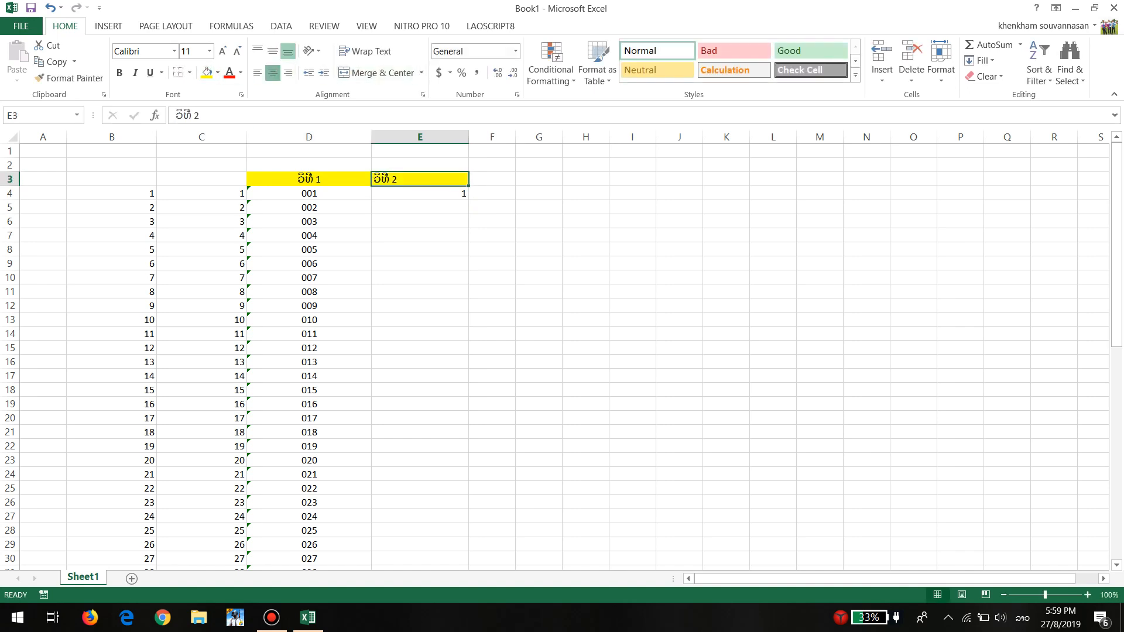
left_click(273, 73)
left_click(420, 235)
Try the custom number format code 001 for cell E4
left_click(420, 193)
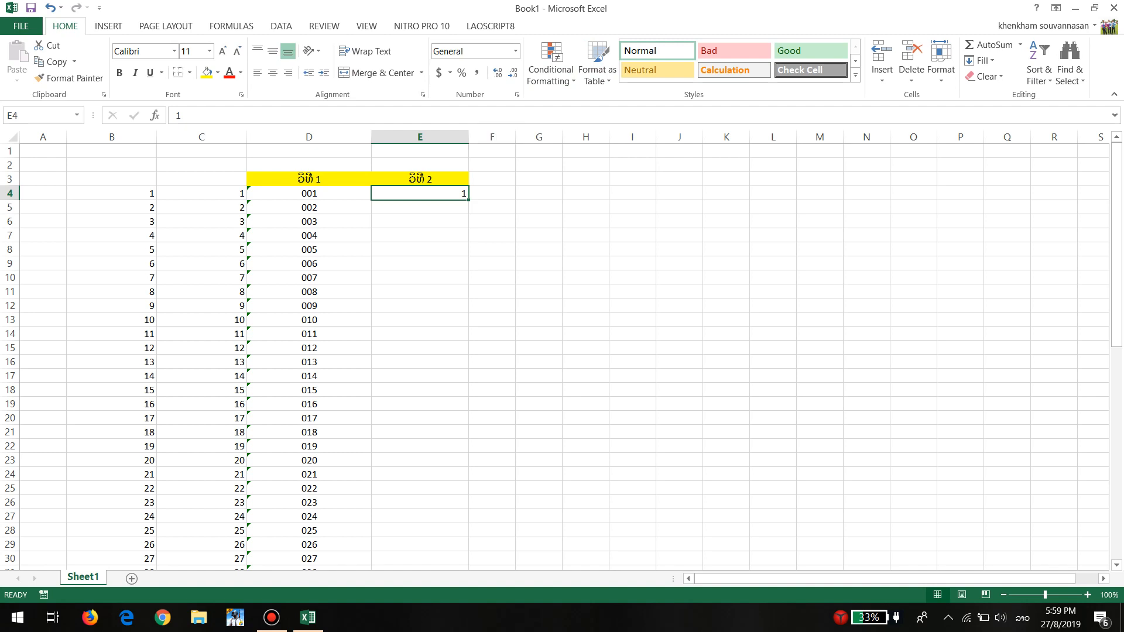
left_click(517, 94)
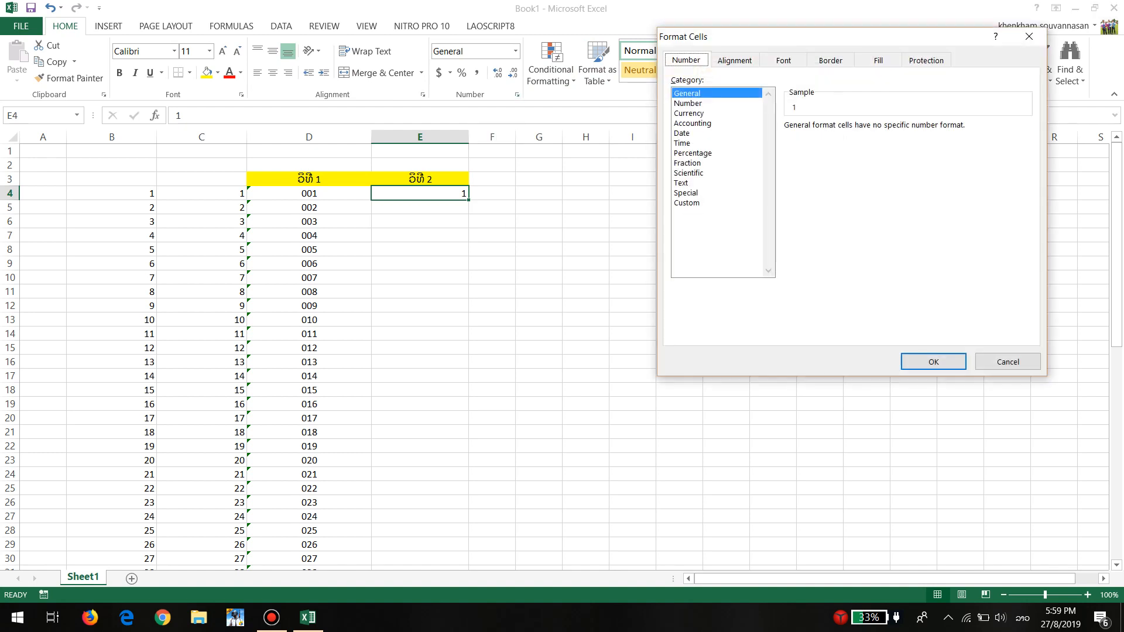
left_click(687, 203)
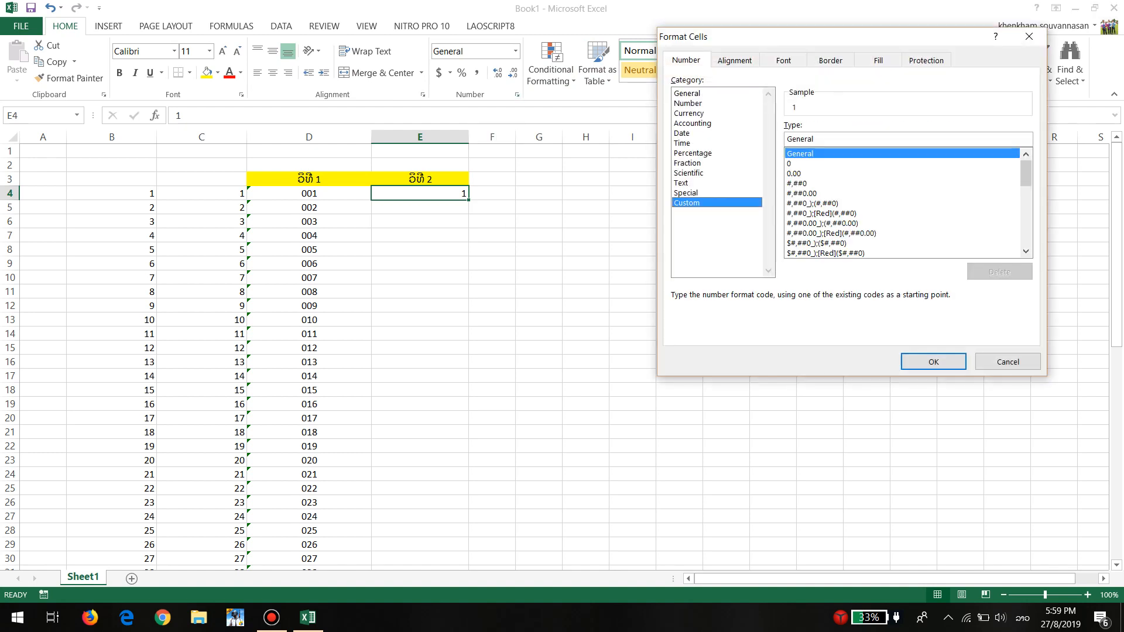
mouse_move(1026, 173)
left_mouse_down()
mouse_move(1026, 233)
mouse_move(1026, 173)
left_mouse_up()
left_click(791, 164)
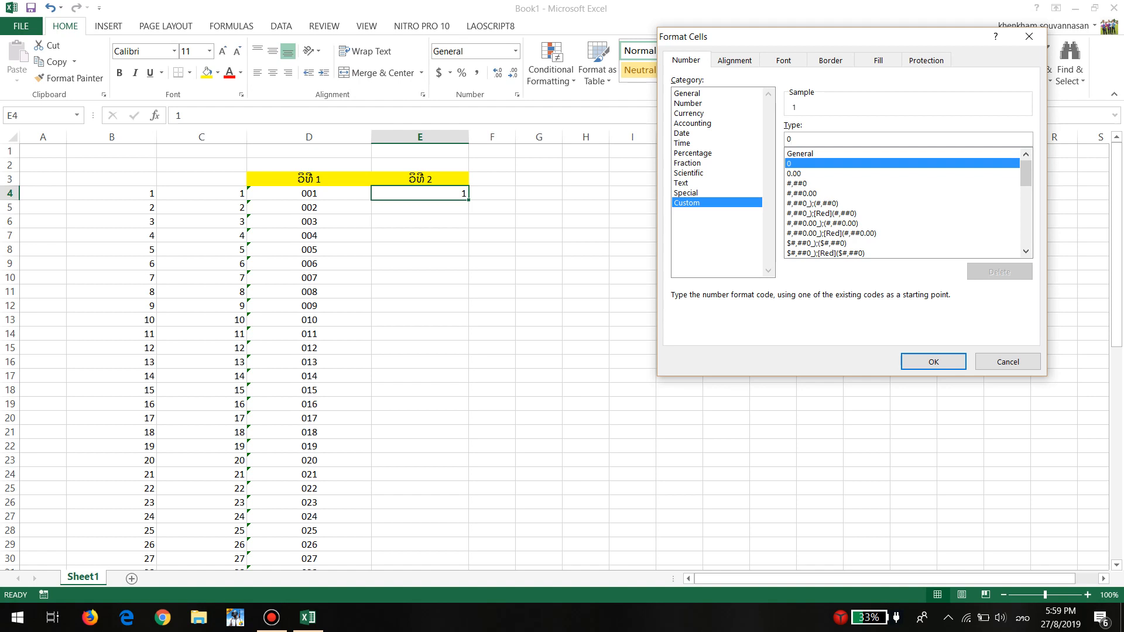
type("01")
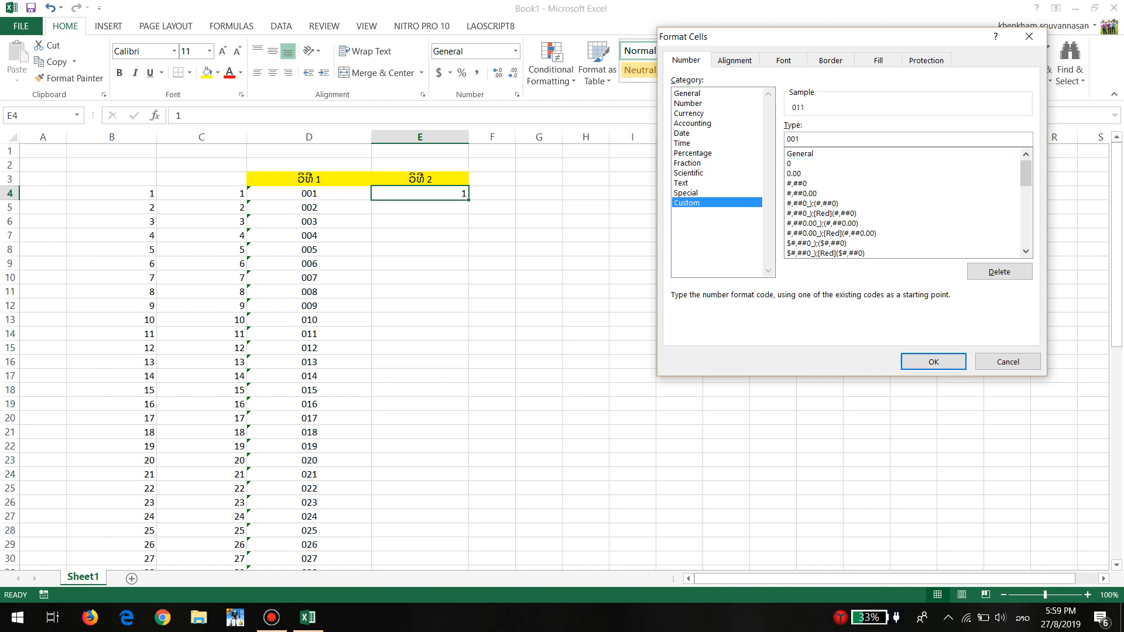
key("BackSpace")
key("BackSpace")
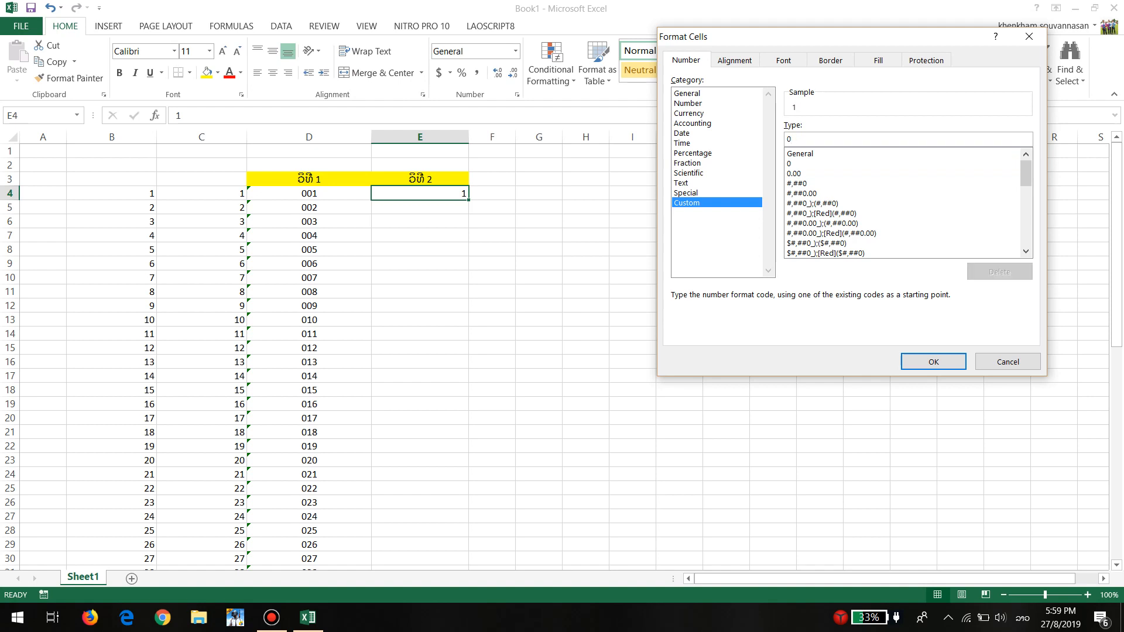
Try applying the custom number format '0'00 to cell E4
type("=")
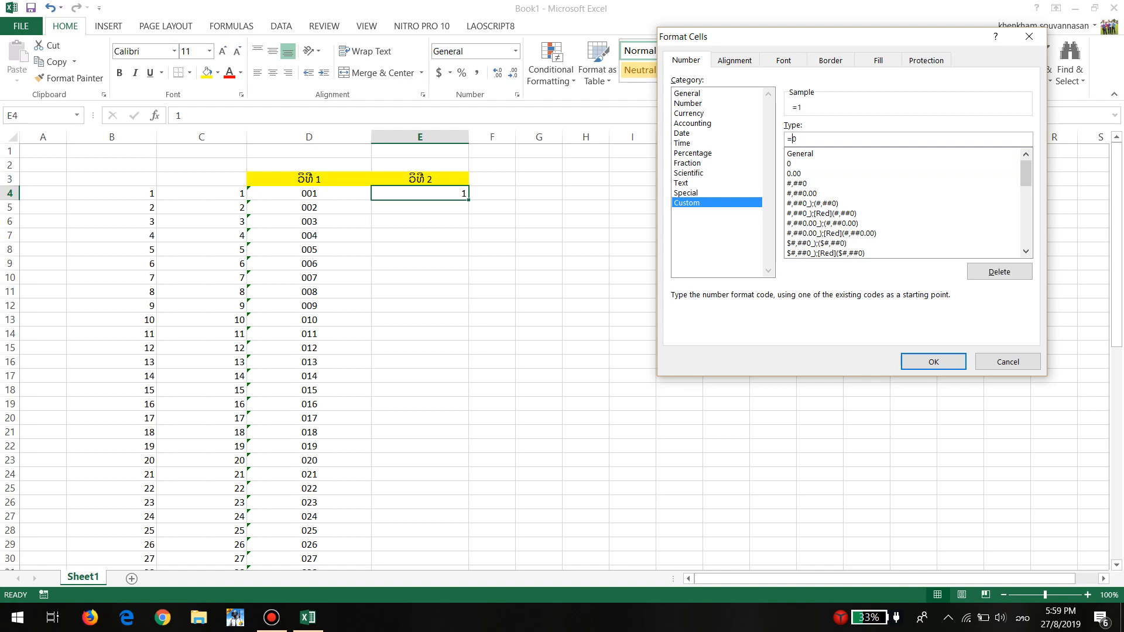
key("BackSpace")
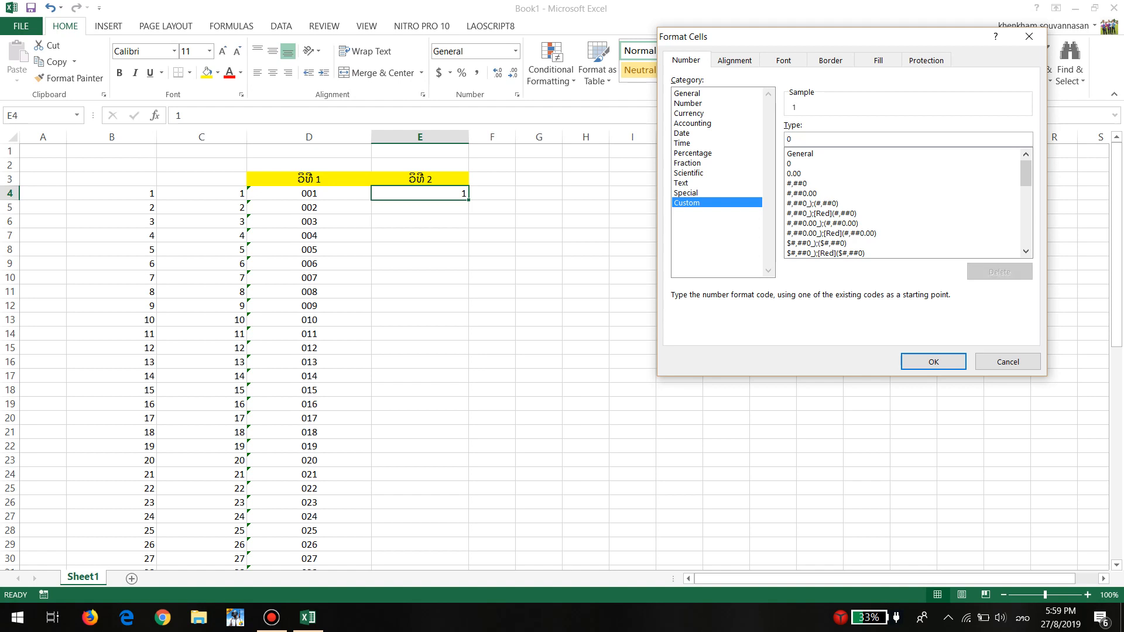
type("=")
key("BackSpace")
type("=")
key("BackSpace")
key("alt+shift")
type("'")
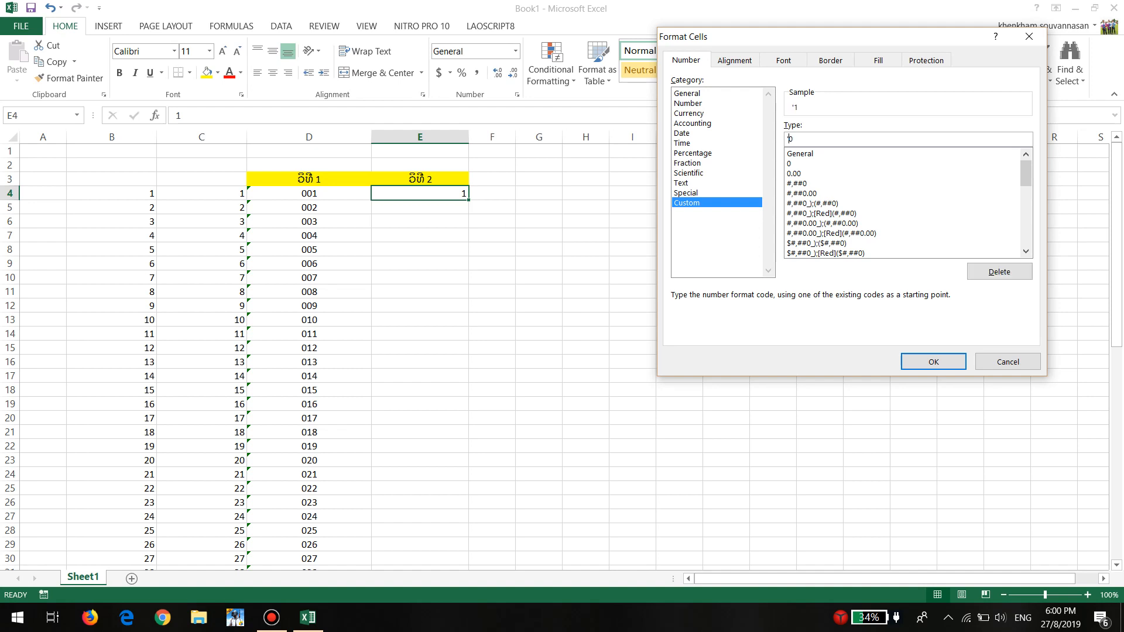
type("00")
key("Return")
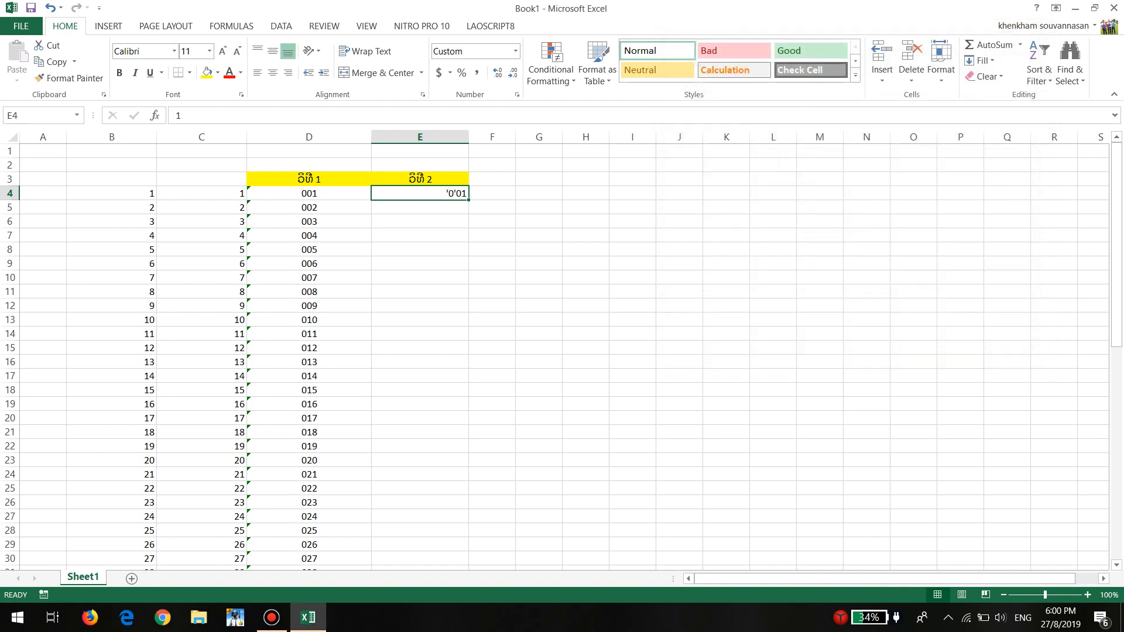
Set the custom number format of cell E4 to 000
left_click(517, 94)
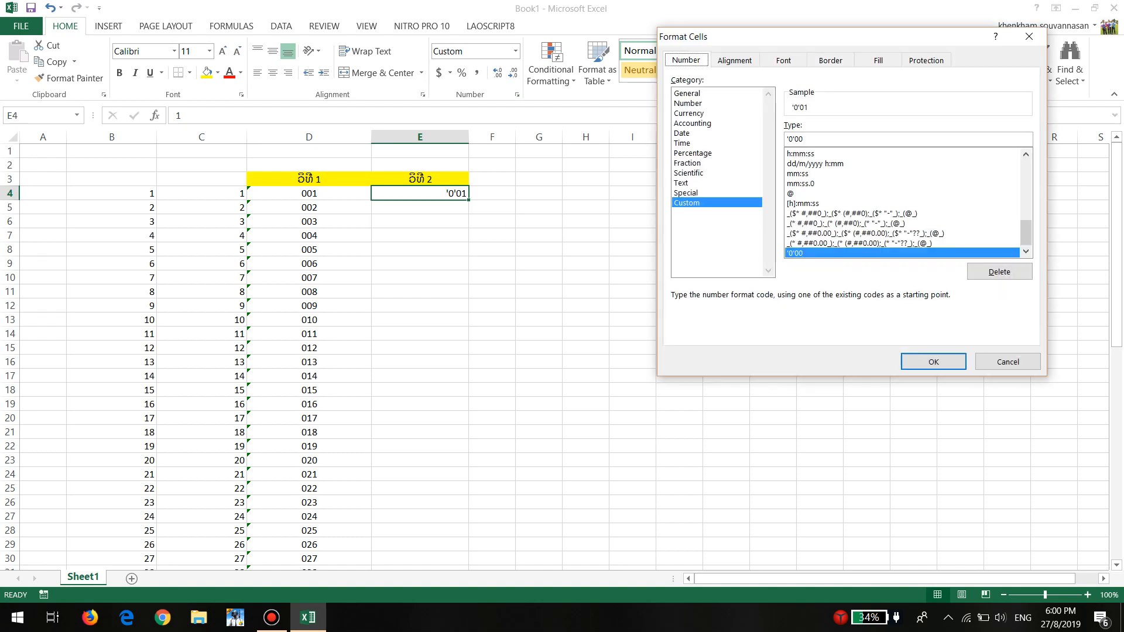
left_click(790, 139)
key("BackSpace")
key("BackSpace")
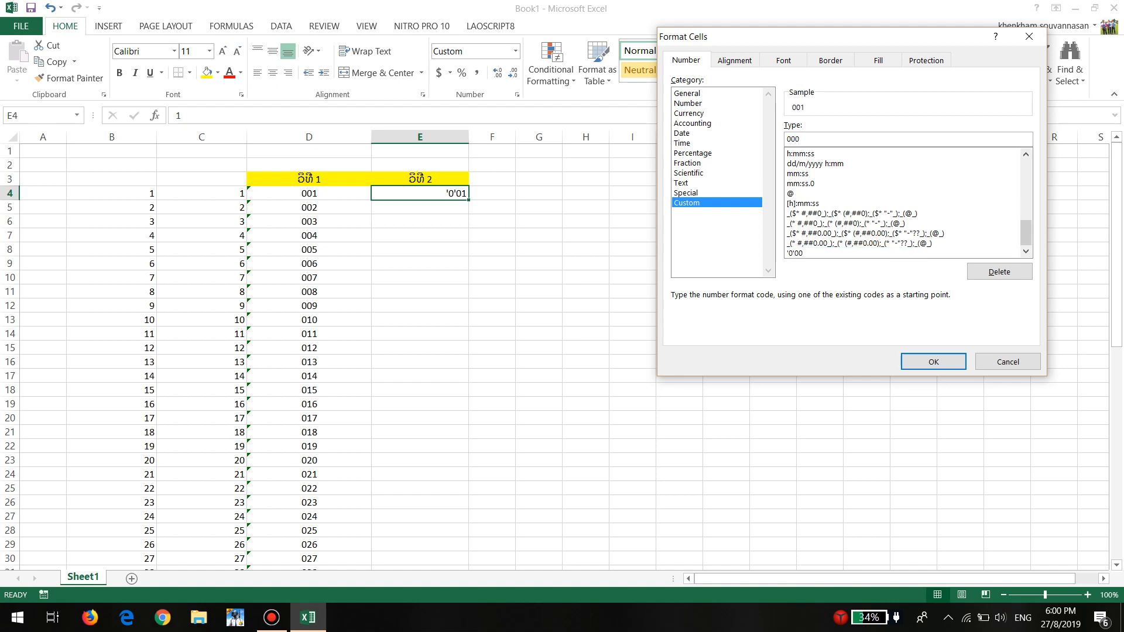
left_click(933, 361)
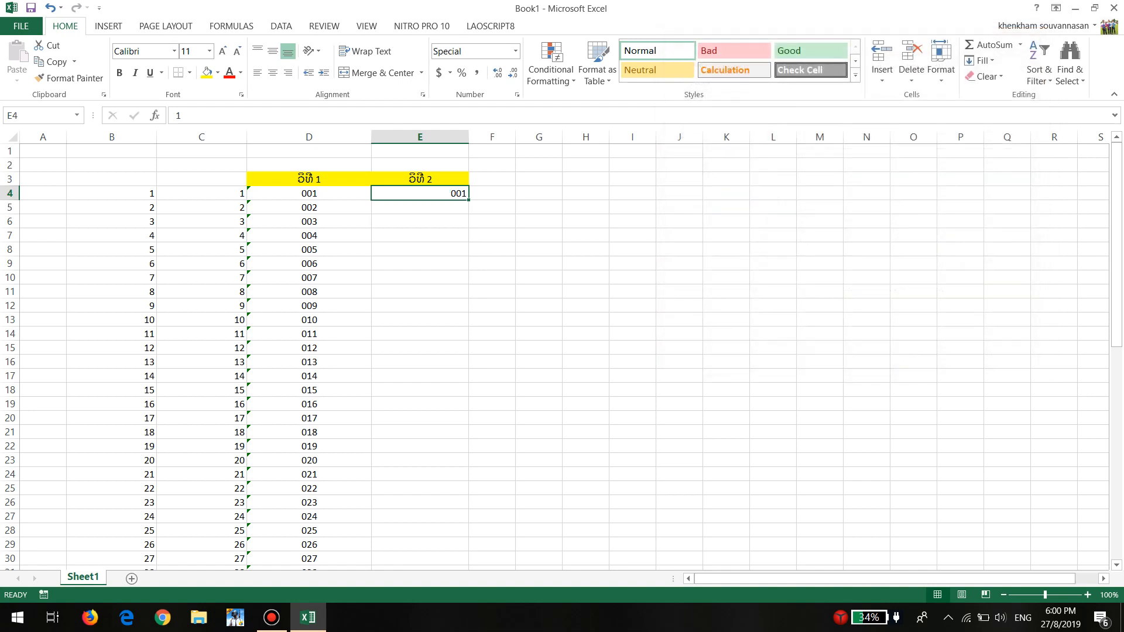
Fill the number in E4 down to E61 as an increasing series
left_click_drag(469, 200, 470, 298)
left_click(481, 309)
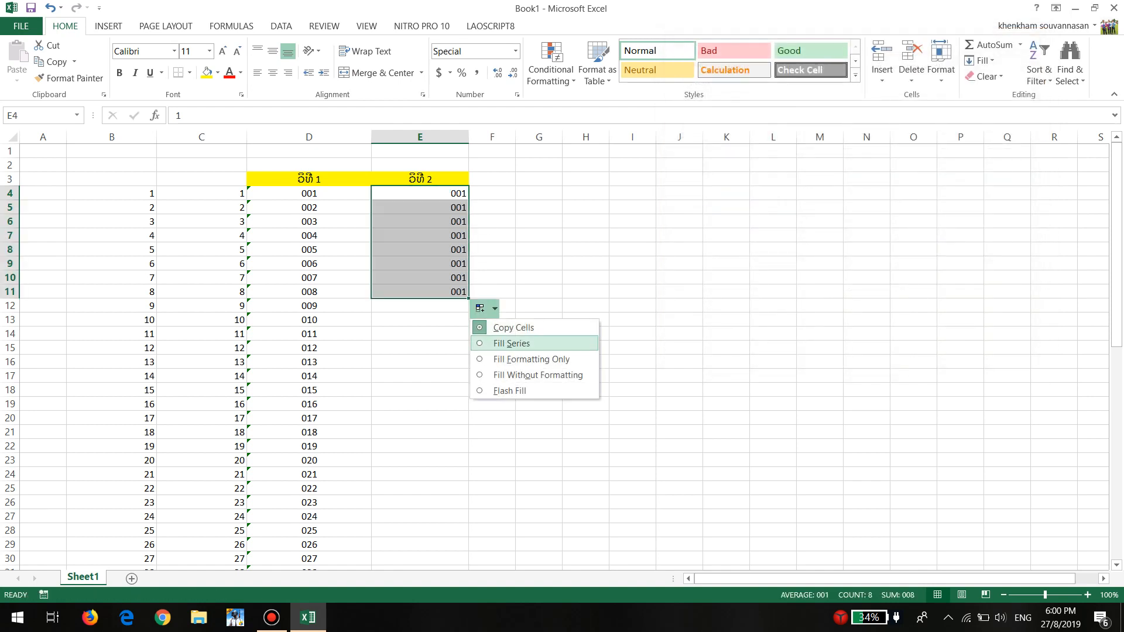
left_click(510, 343)
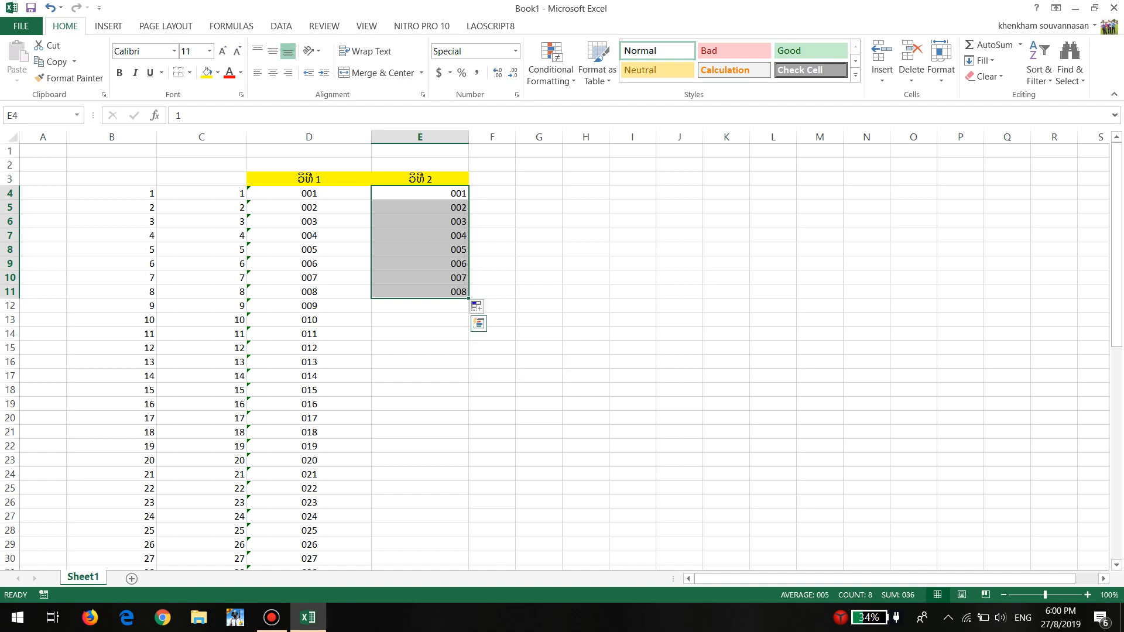
left_click_drag(468, 298, 472, 553)
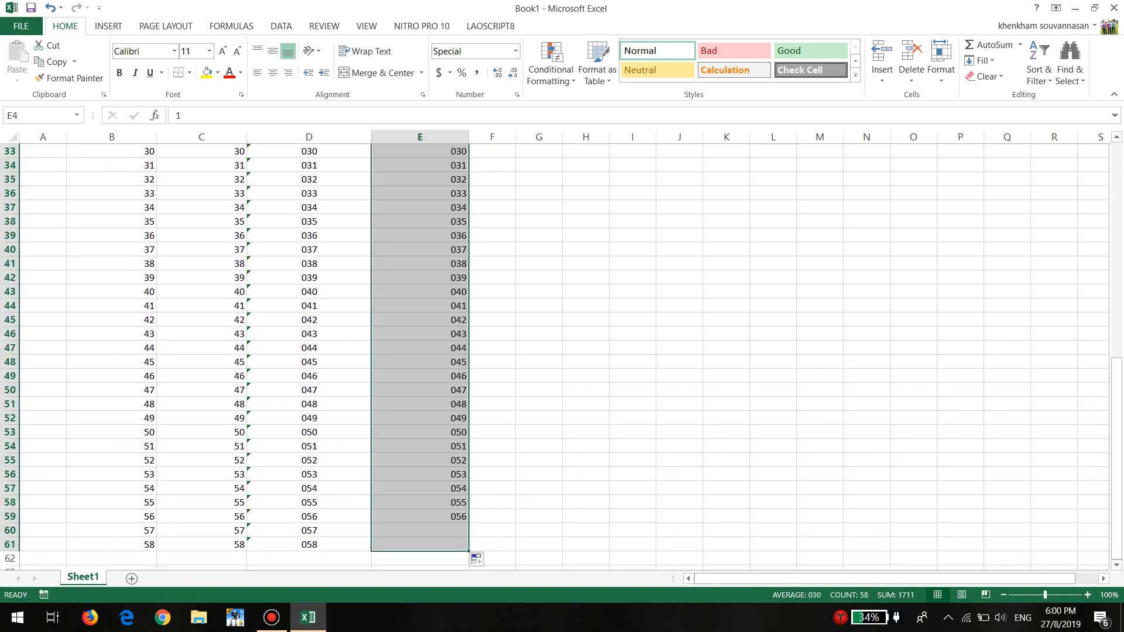
scroll(562, 351, "up", 11)
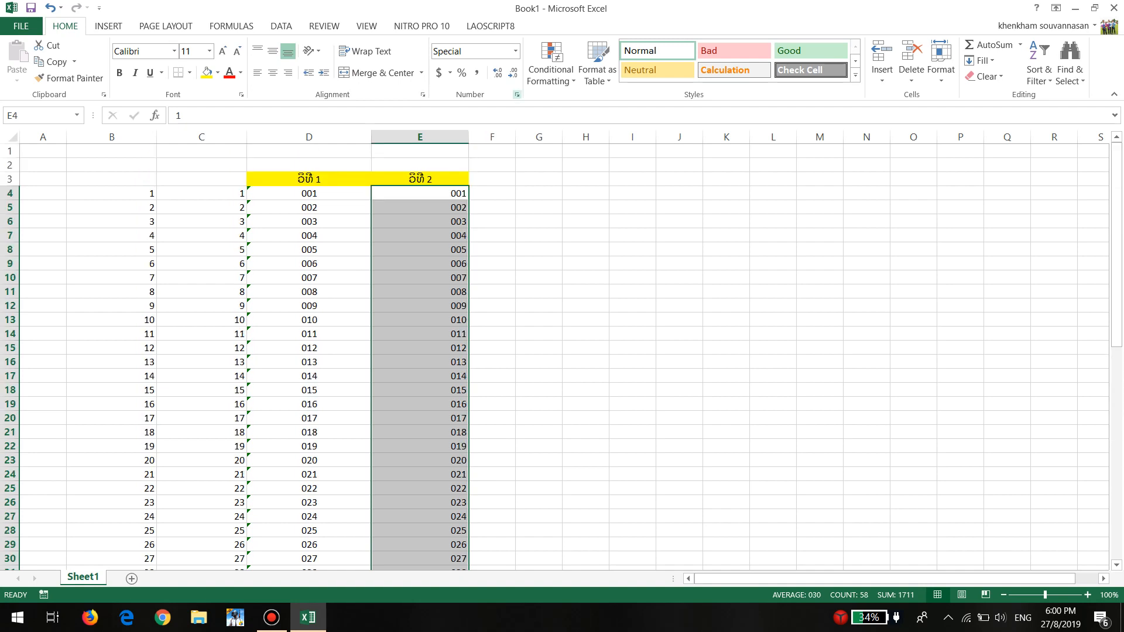
Change the custom number format of the numbers in E4:E61 to 0000
left_click(517, 94)
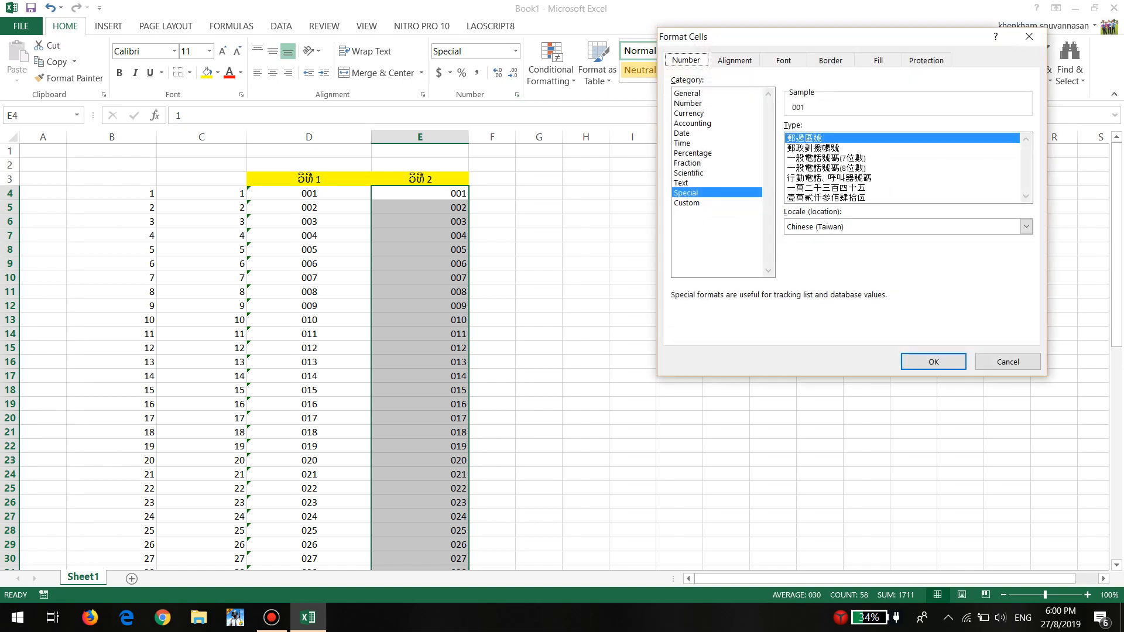
left_click(687, 203)
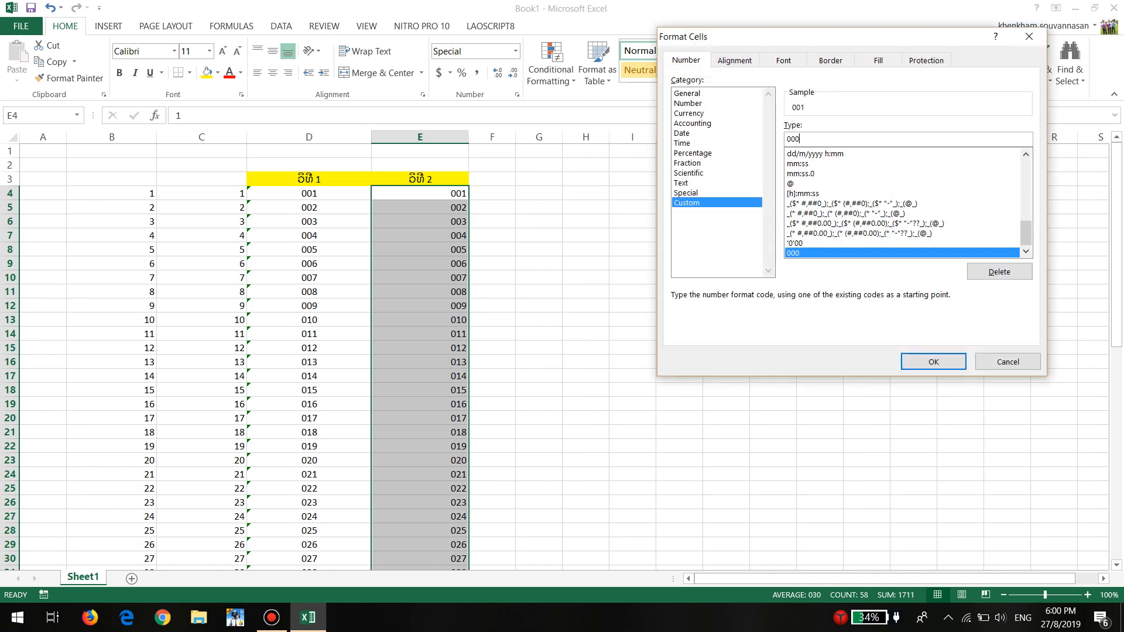
type("0")
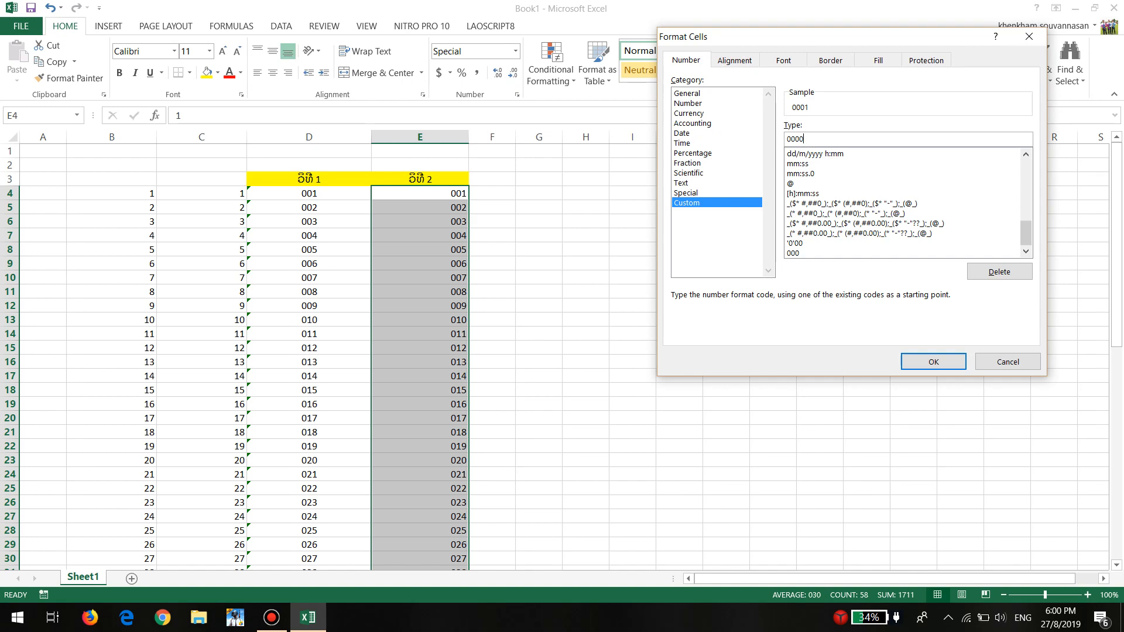
key("Return")
scroll(561, 351, "down", 17)
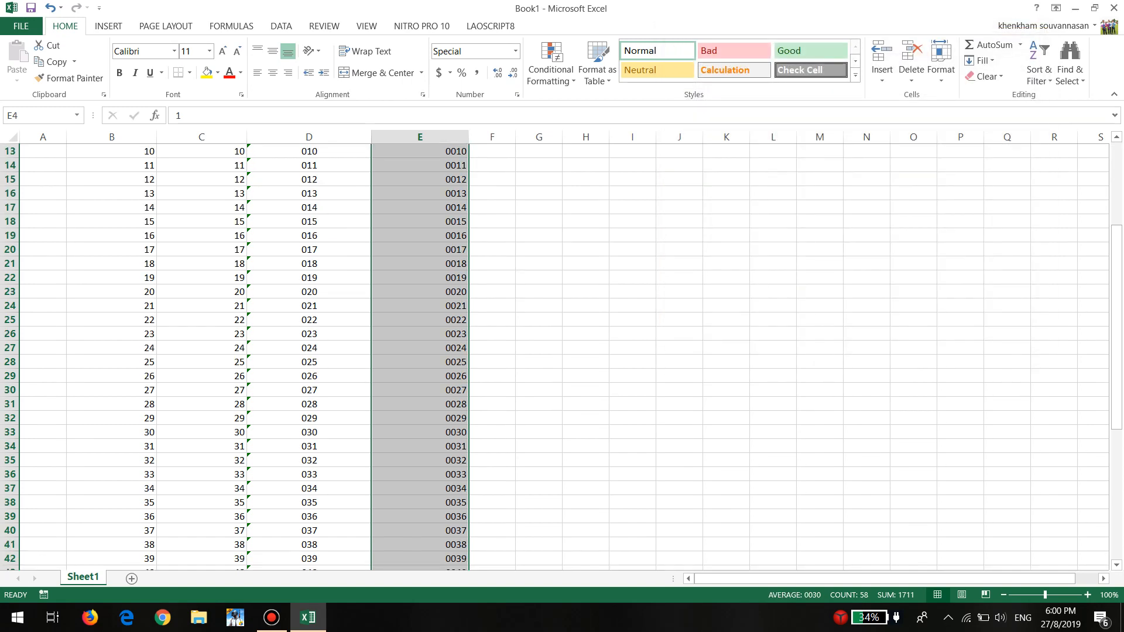
scroll(561, 351, "up", 11)
scroll(560, 351, "up", 6)
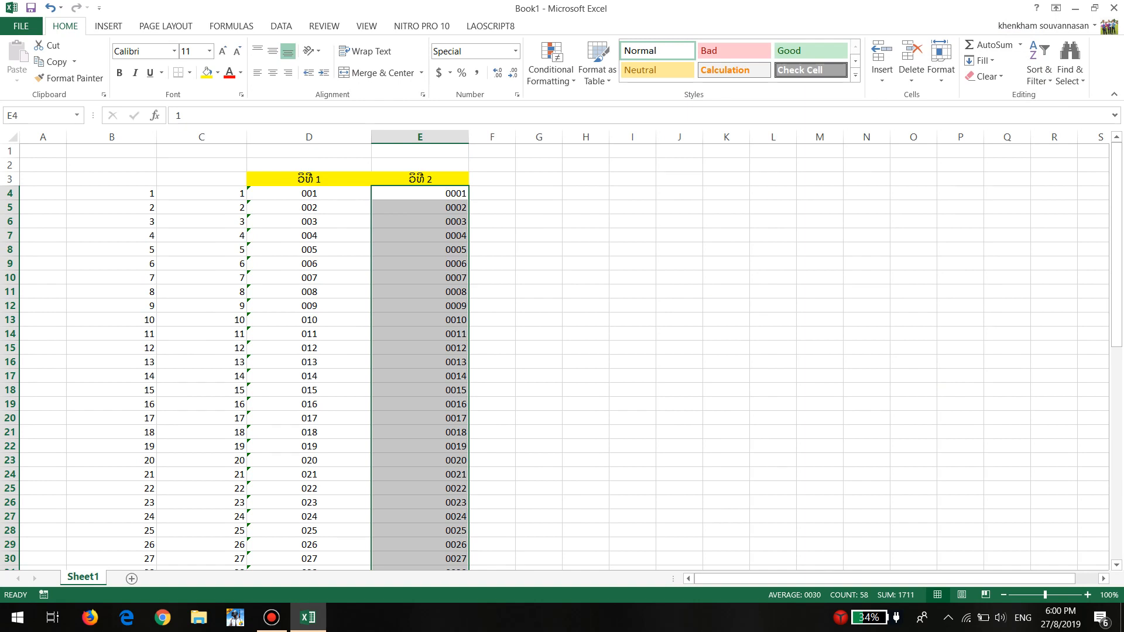
Widen column F to about one and a half times its width
left_click(419, 208)
left_click(309, 179)
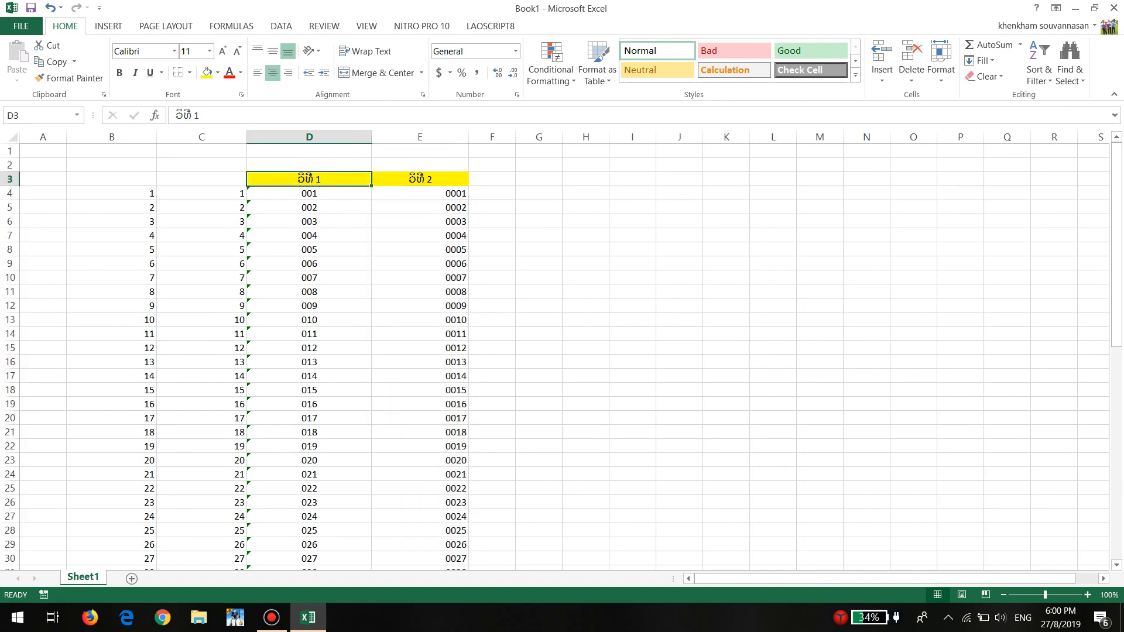
left_click_drag(515, 136, 541, 136)
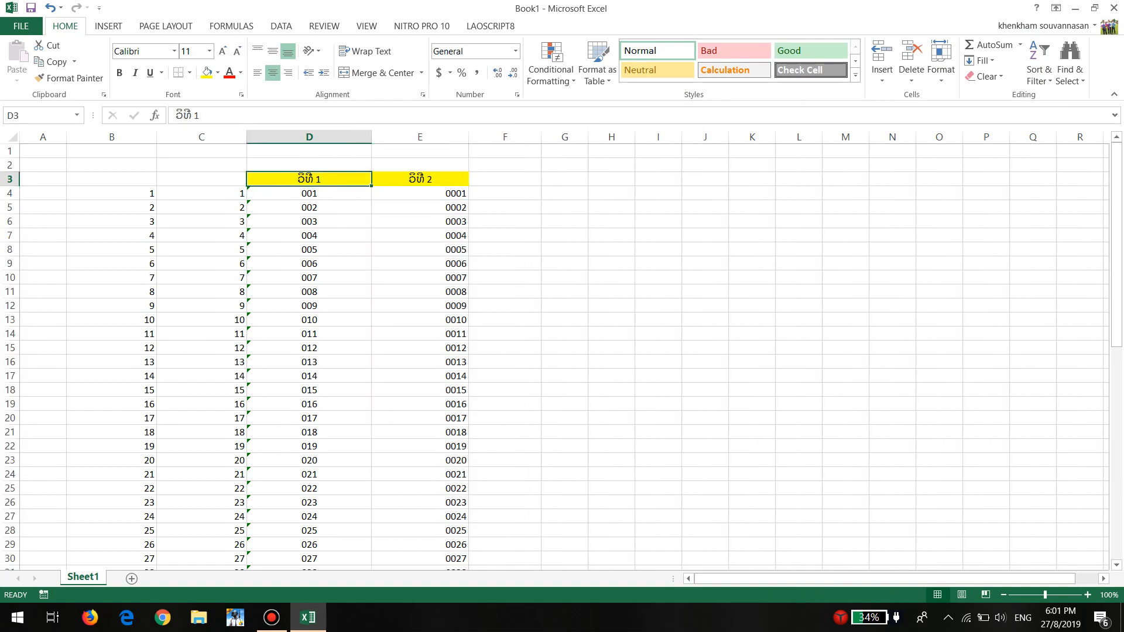
left_click(505, 207)
left_click(505, 179)
left_click(111, 179)
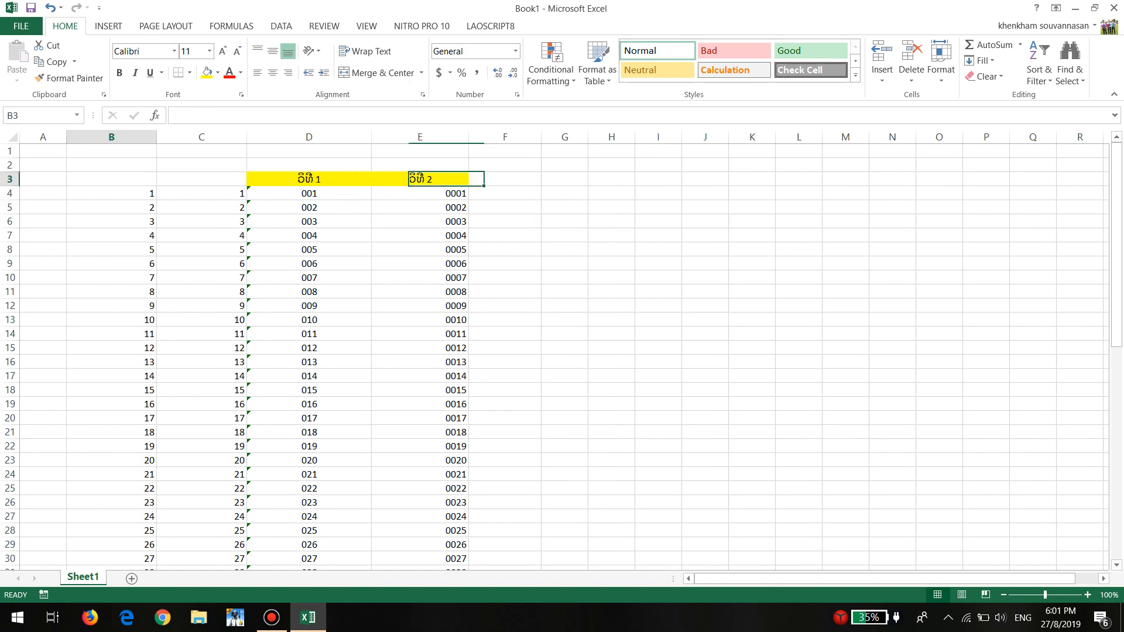
left_click_drag(111, 179, 436, 249)
left_click(505, 179)
left_click(505, 221)
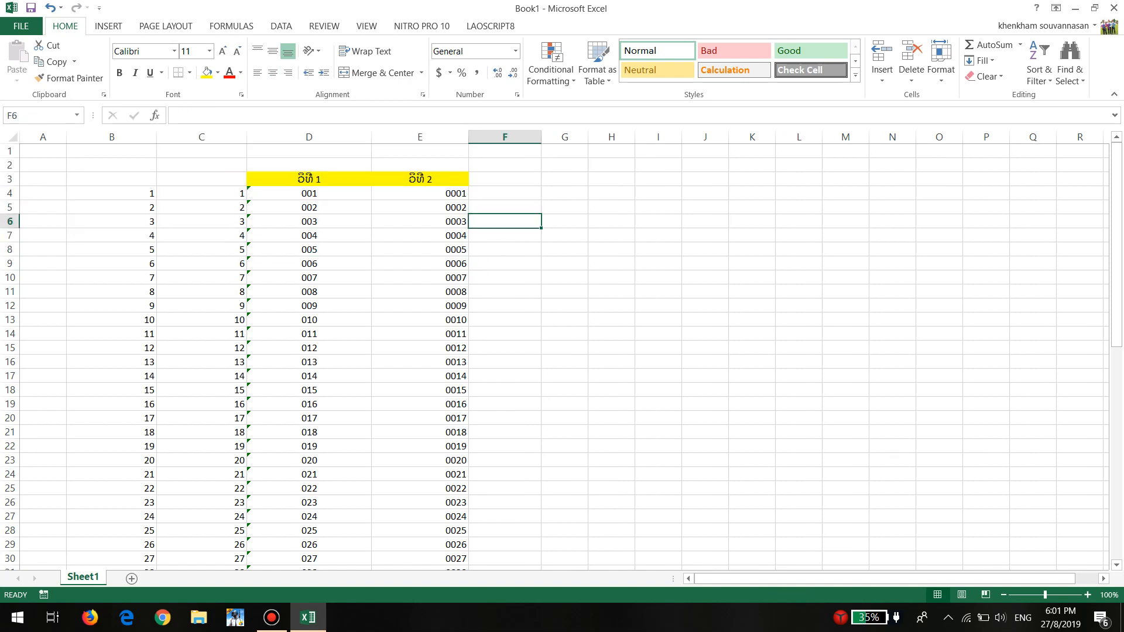
left_click(505, 179)
left_click(506, 193)
left_click(505, 179)
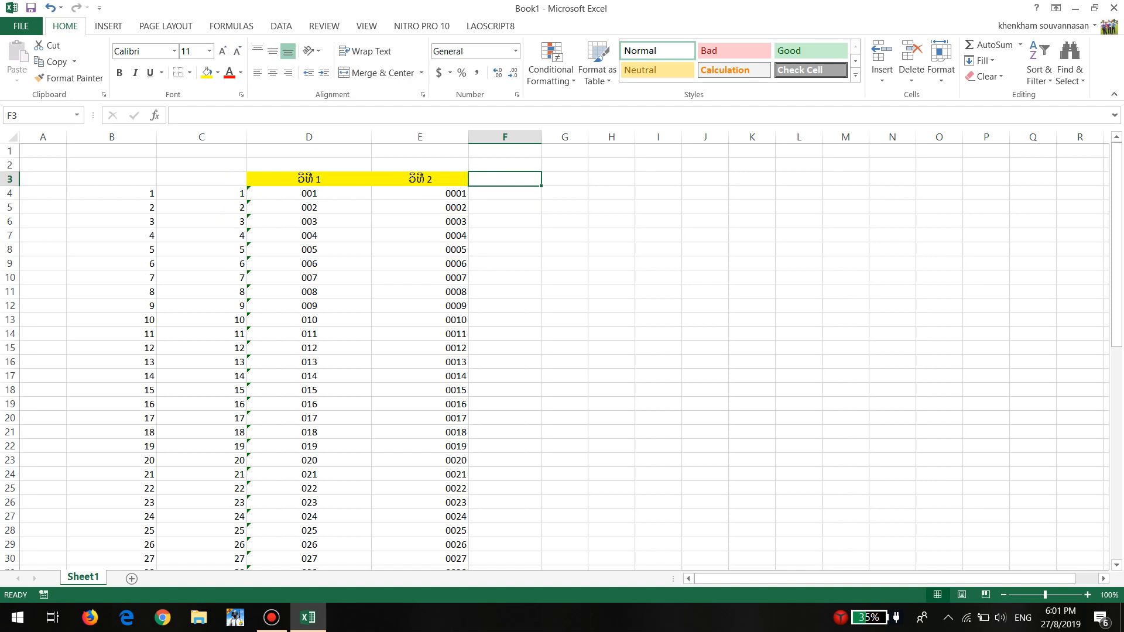
left_click_drag(111, 193, 348, 556)
scroll(562, 356, "up", 10)
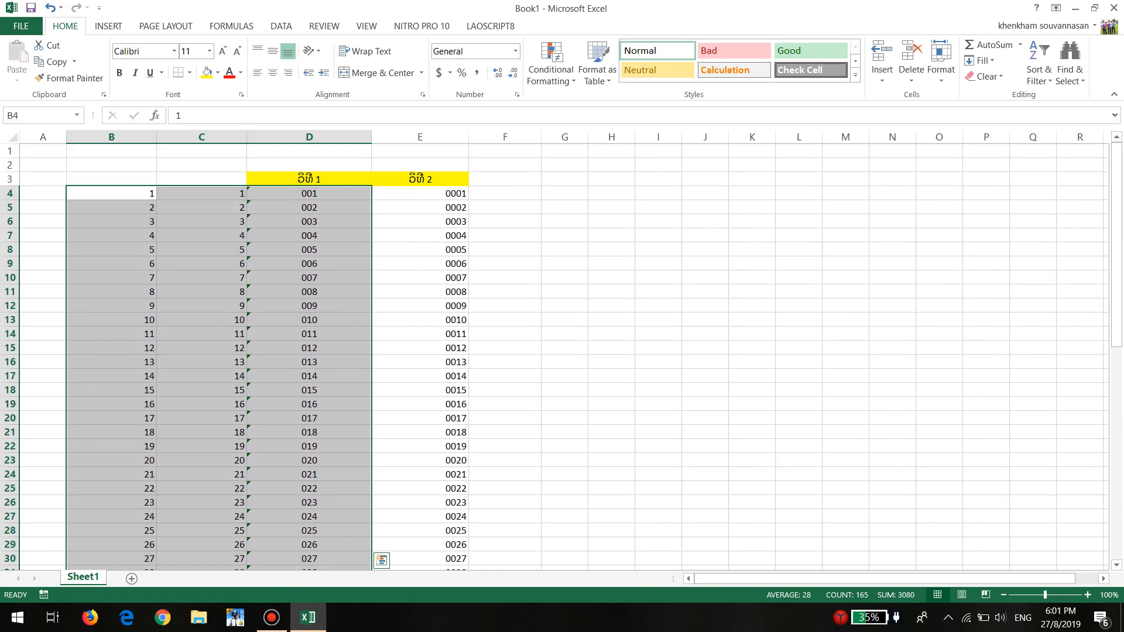
left_click(505, 179)
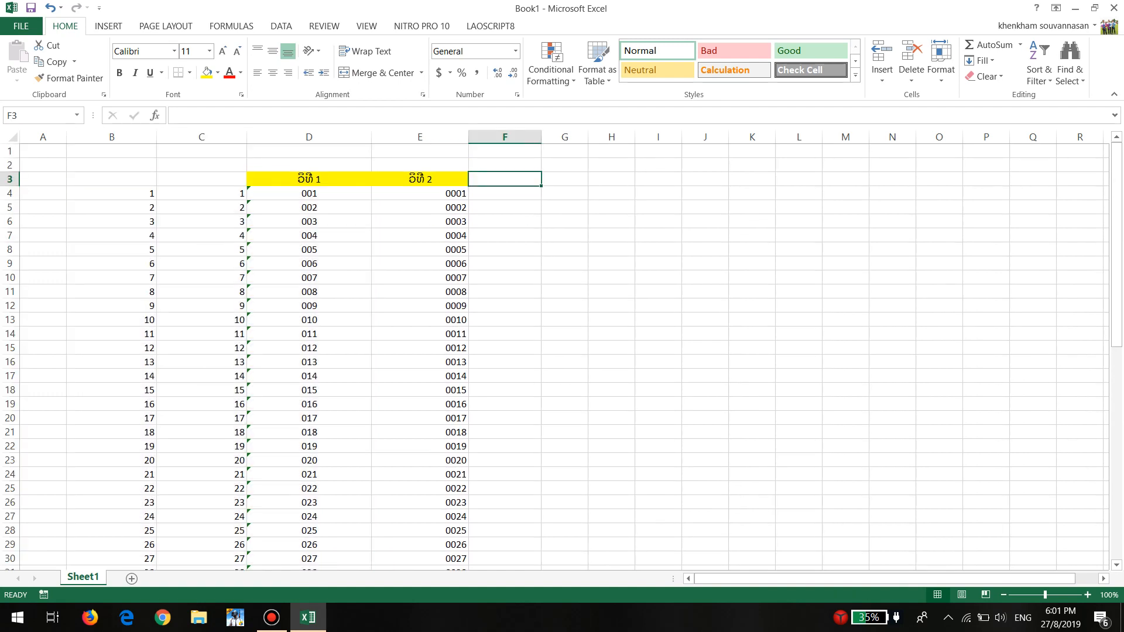
left_click(43, 193)
left_click(43, 208)
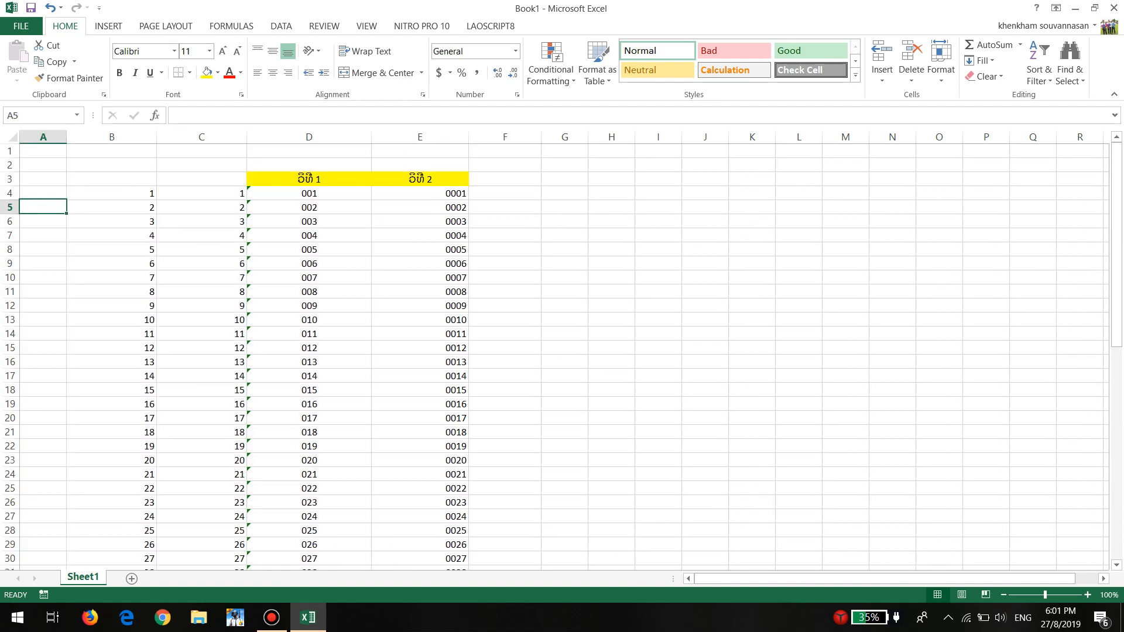
left_click(43, 193)
left_click(43, 179)
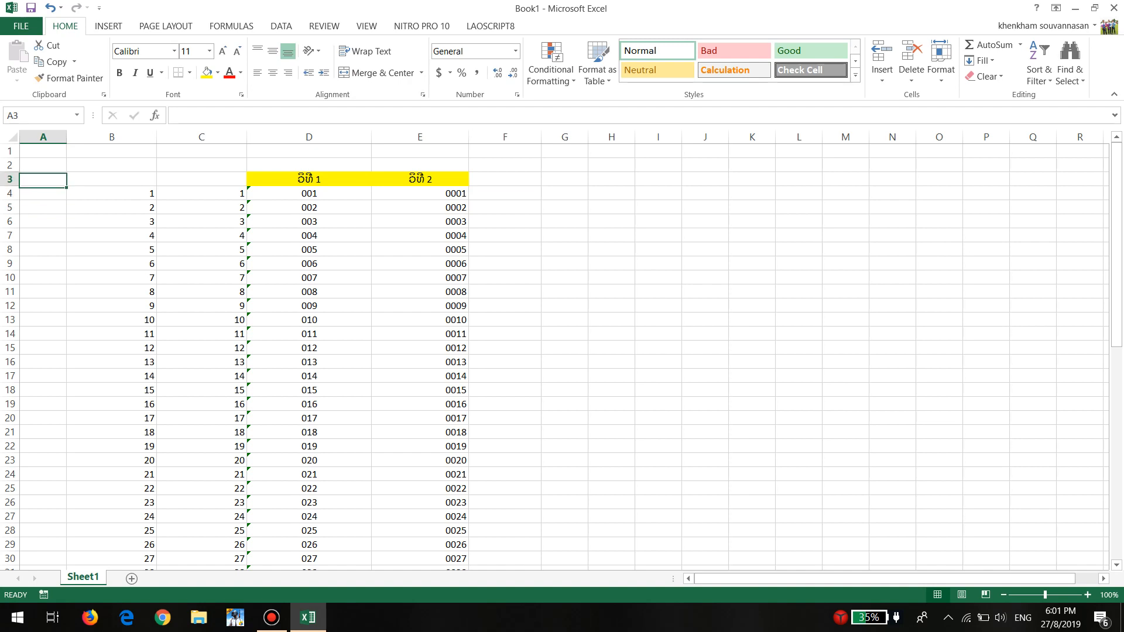
left_click(43, 193)
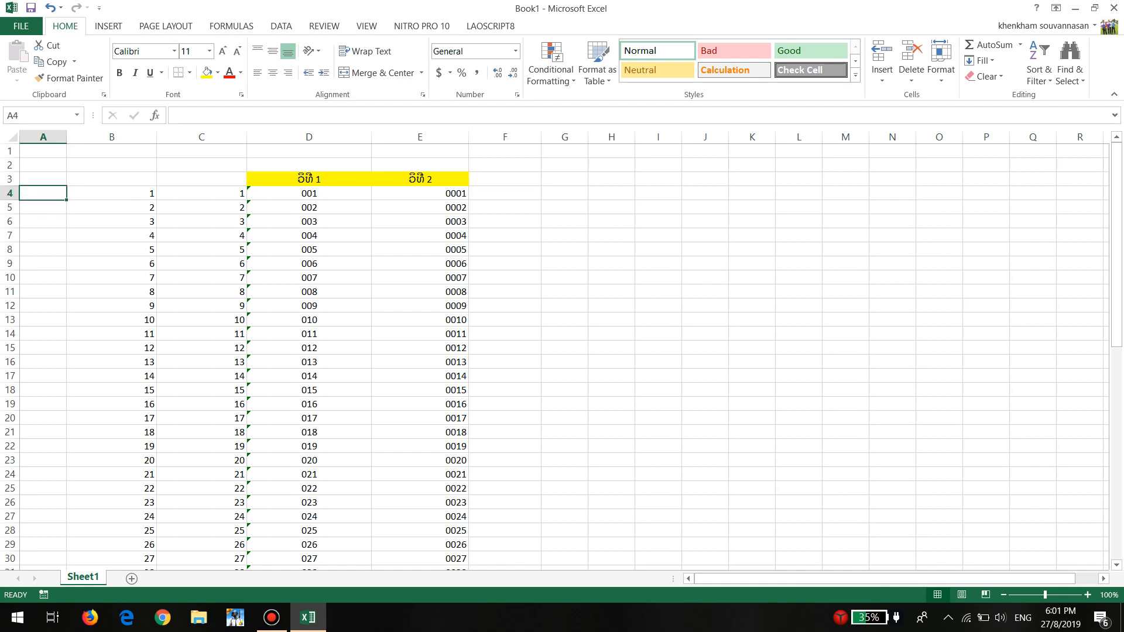
left_click(43, 179)
left_click(43, 193)
left_click(42, 179)
left_click(43, 193)
Enter the number 1 in cell A3
left_click(42, 179)
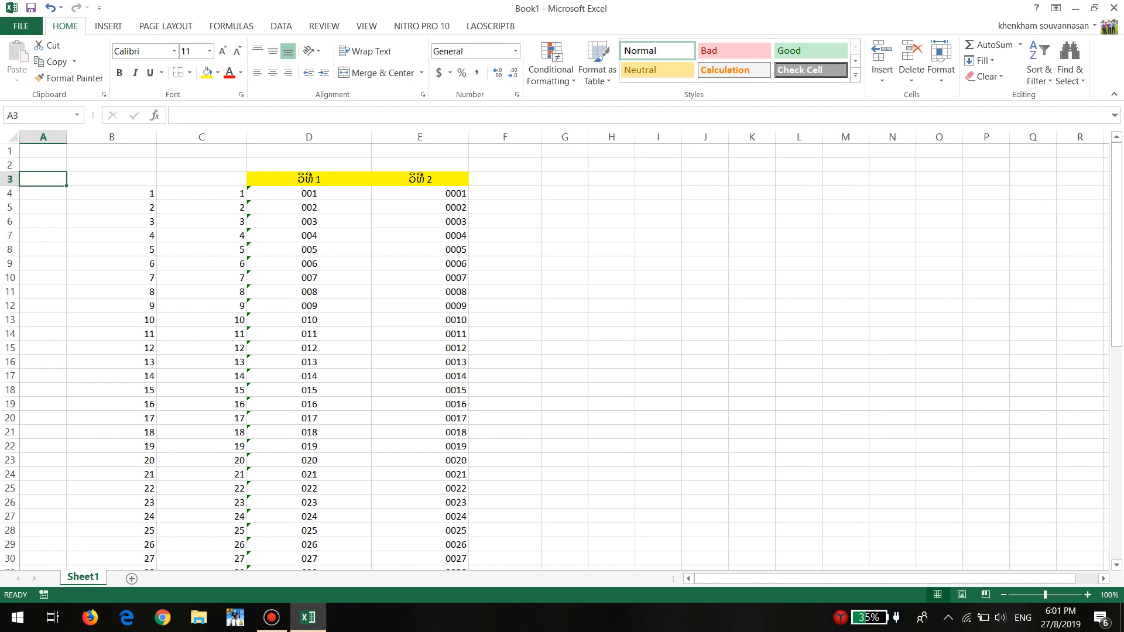
type("1")
key("Return")
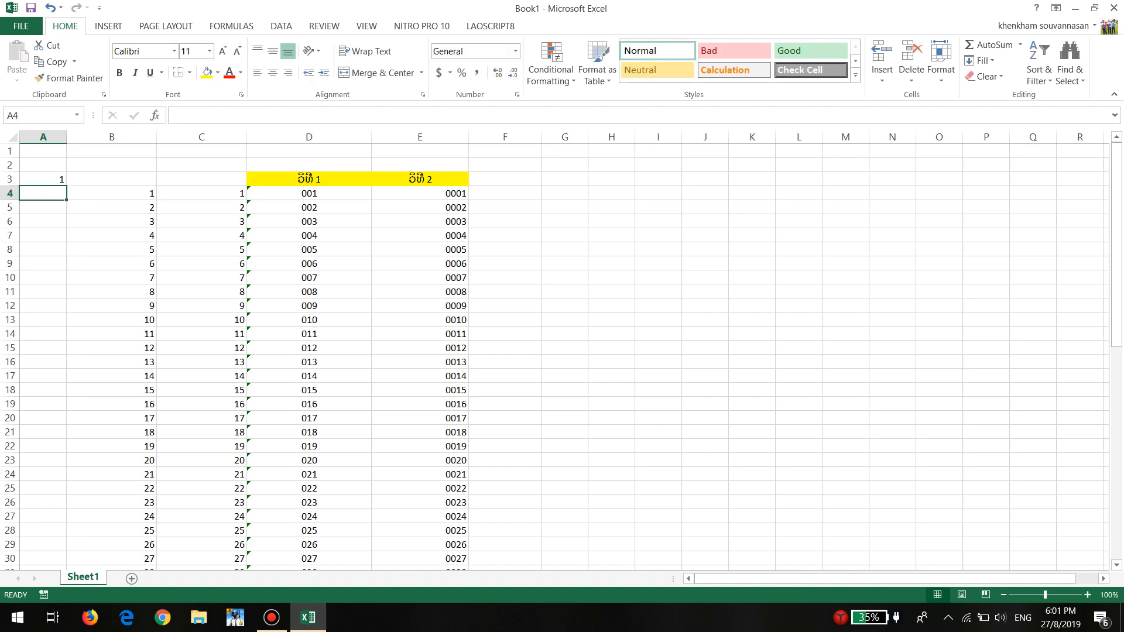
Start defining a new name called lahut while cell A4 is the active cell
left_click(42, 179)
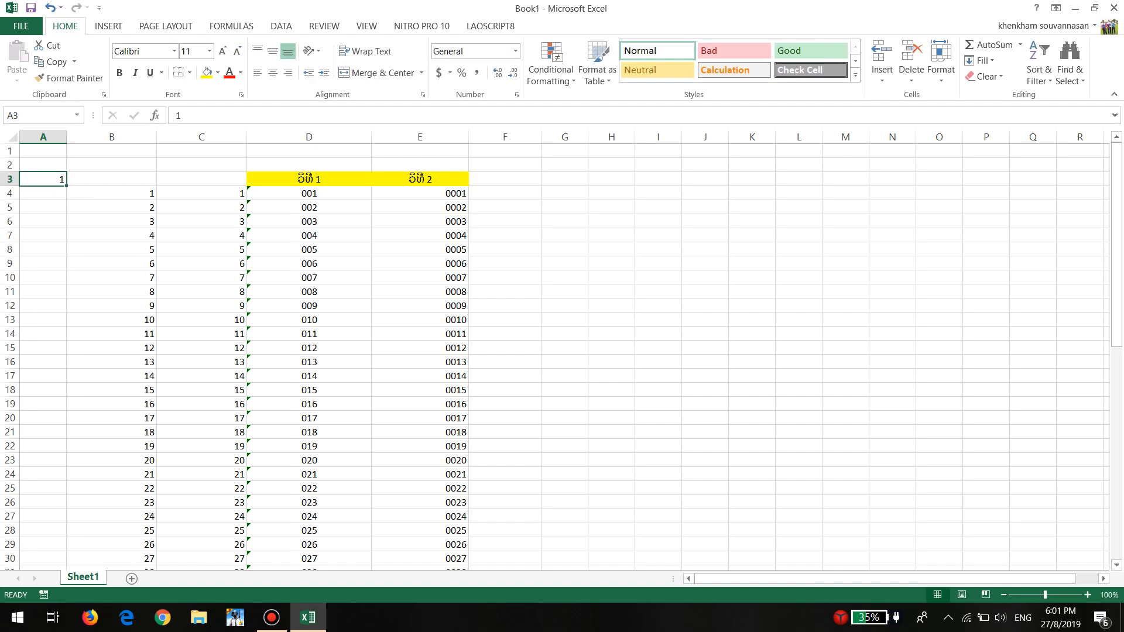
left_click(43, 193)
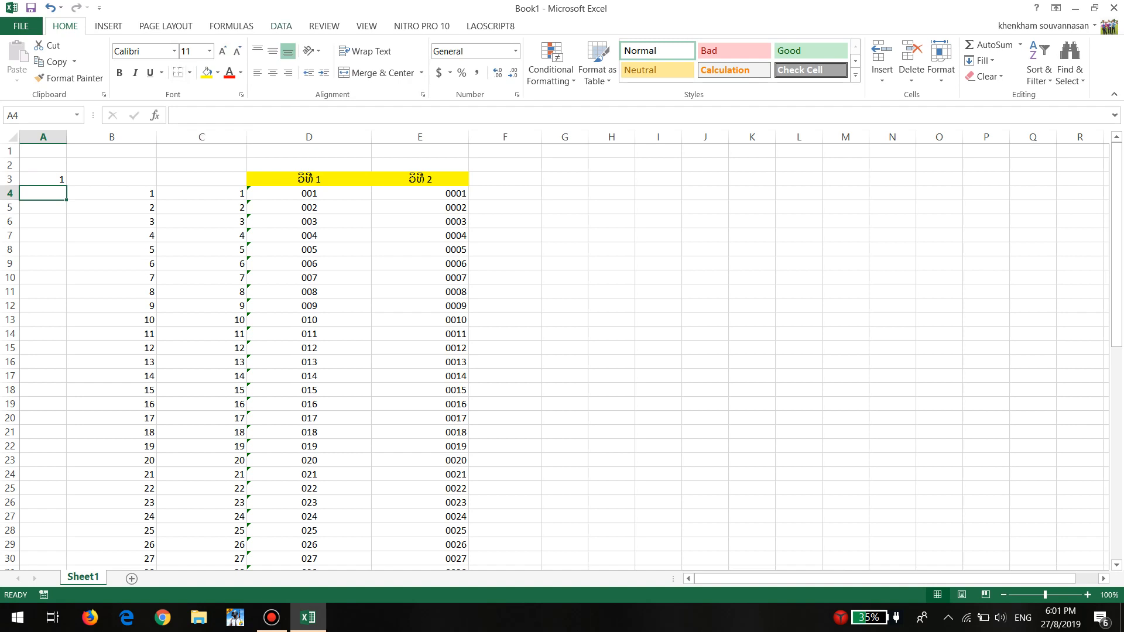
left_click(281, 27)
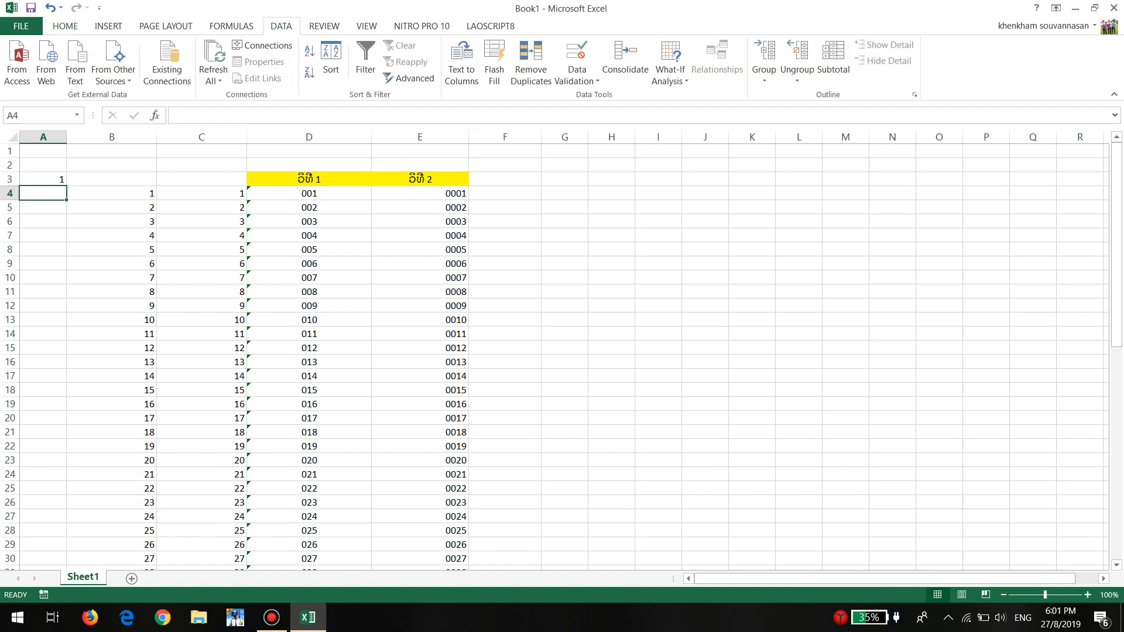
left_click(231, 26)
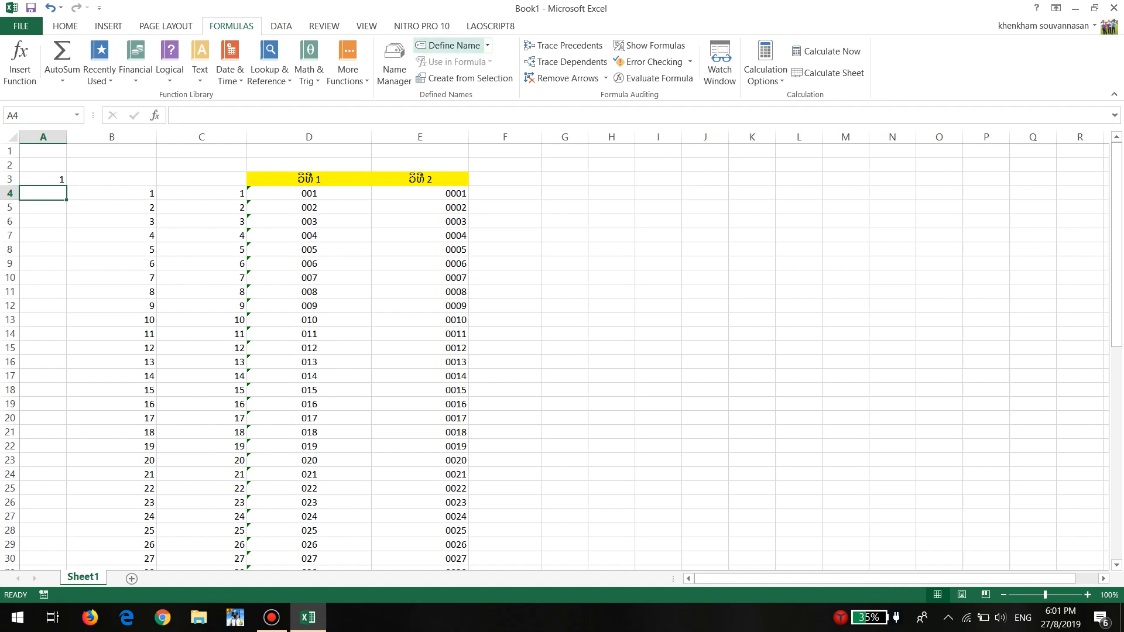
left_click(487, 45)
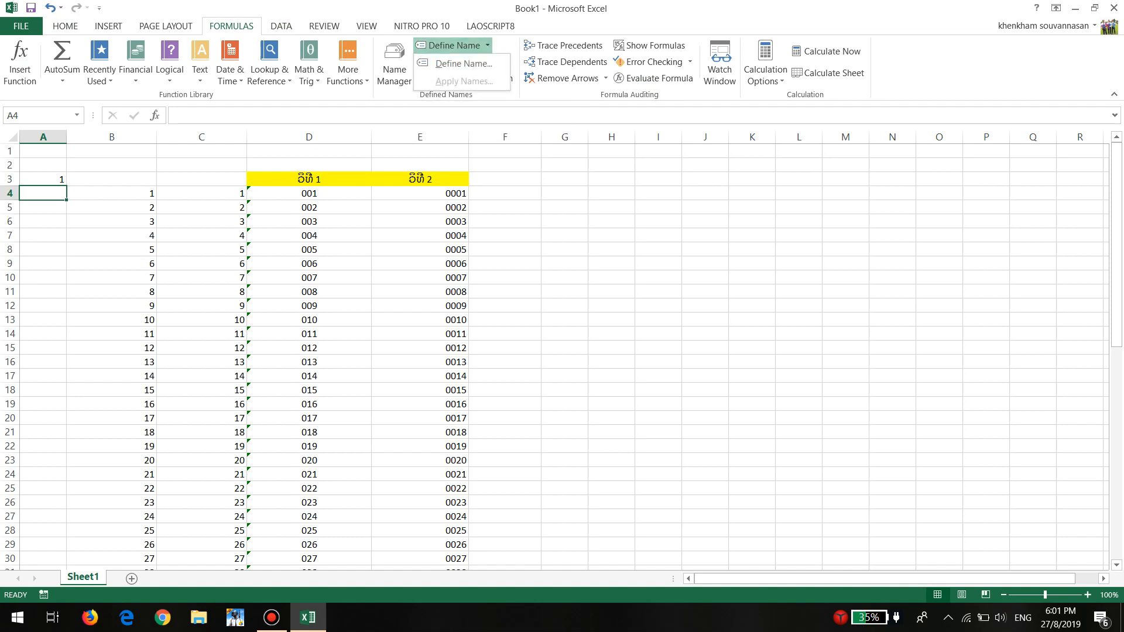
left_click(464, 63)
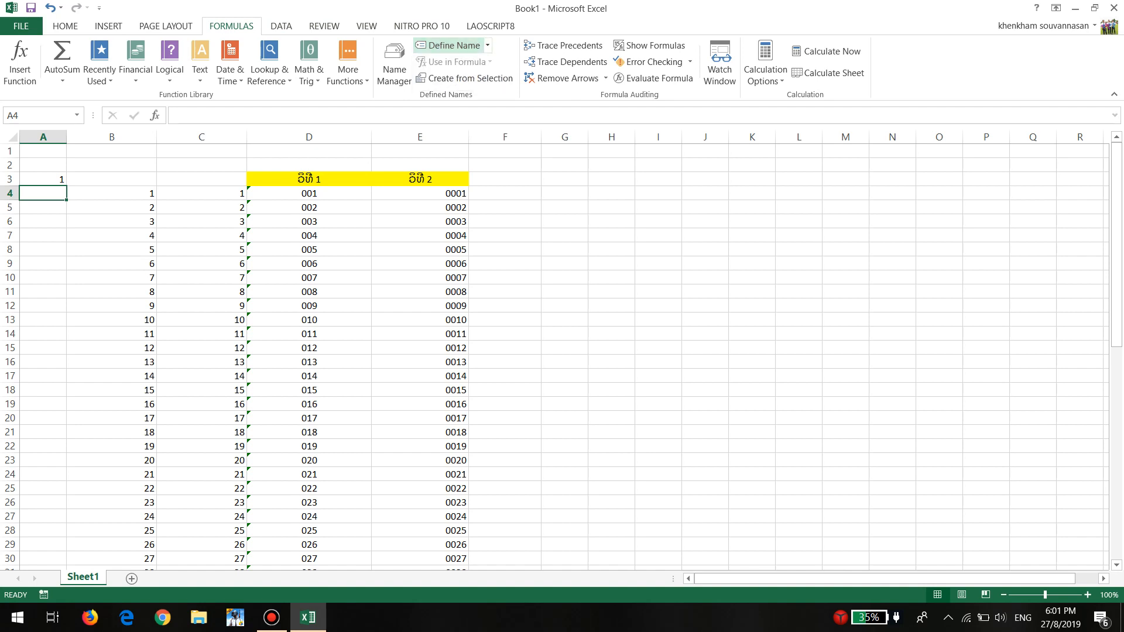
left_click_drag(831, 126, 287, 188)
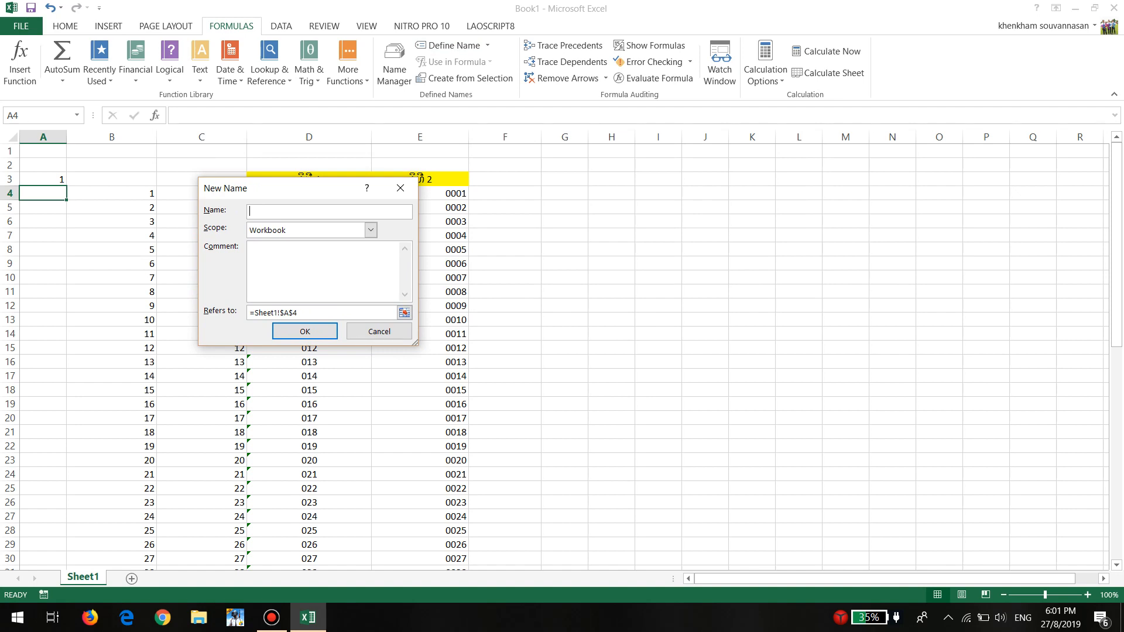
type("lahut")
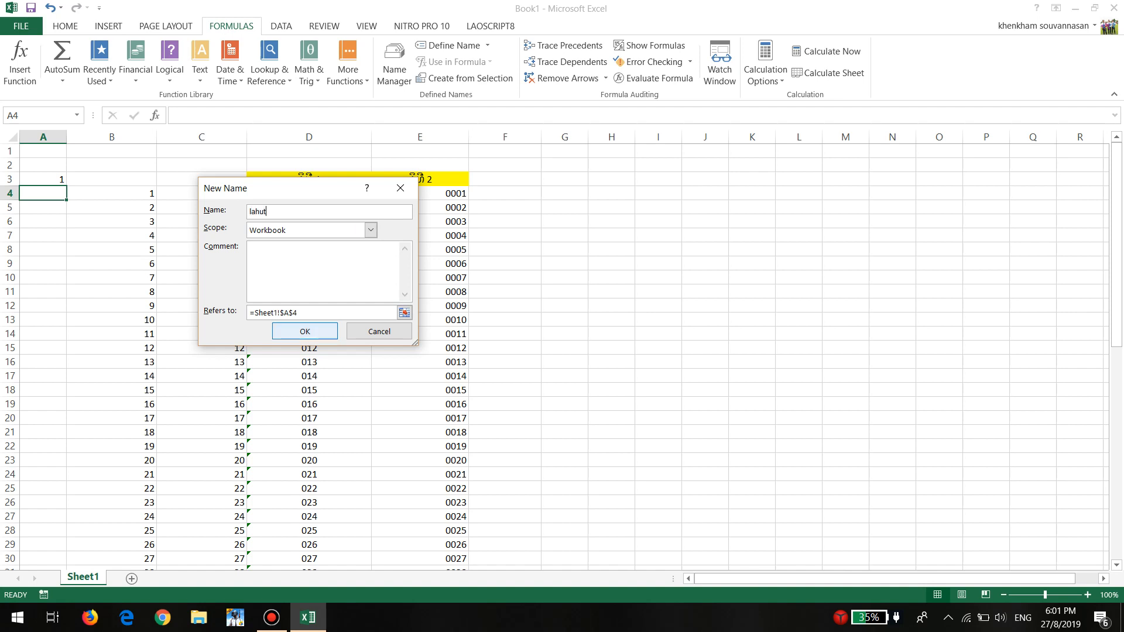
Make the name lahut refer to the relative formula =A3+1 and save the definition
left_click(322, 312)
key("BackSpace")
key("BackSpace")
key("BackSpace")
key("BackSpace")
key("BackSpace")
key("BackSpace")
key("BackSpace")
key("BackSpace")
key("BackSpace")
key("BackSpace")
key("BackSpace")
key("BackSpace")
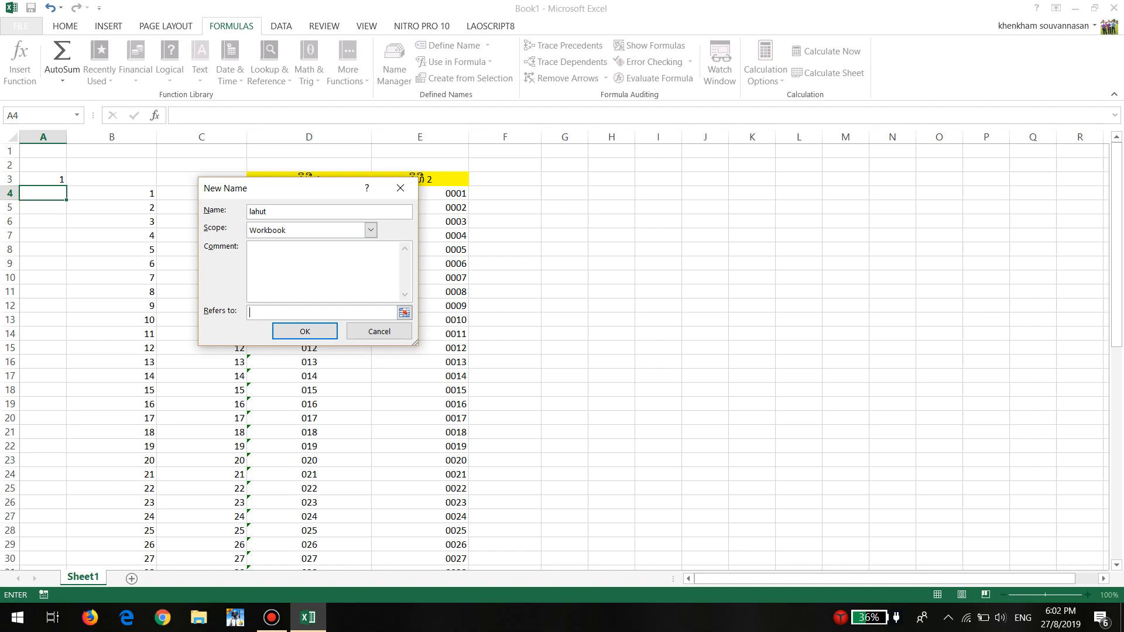
type("=")
key("BackSpace")
key("BackSpace")
type("=")
type("'A")
key("Up")
key("BackSpace")
key("BackSpace")
key("BackSpace")
key("BackSpace")
key("BackSpace")
key("BackSpace")
key("BackSpace")
key("BackSpace")
key("BackSpace")
key("BackSpace")
key("BackSpace")
key("BackSpace")
key("BackSpace")
type("A3")
type("+1")
key("BackSpace")
type("1")
key("BackSpace")
type("!")
key("BackSpace")
left_click(270, 211)
left_click(304, 332)
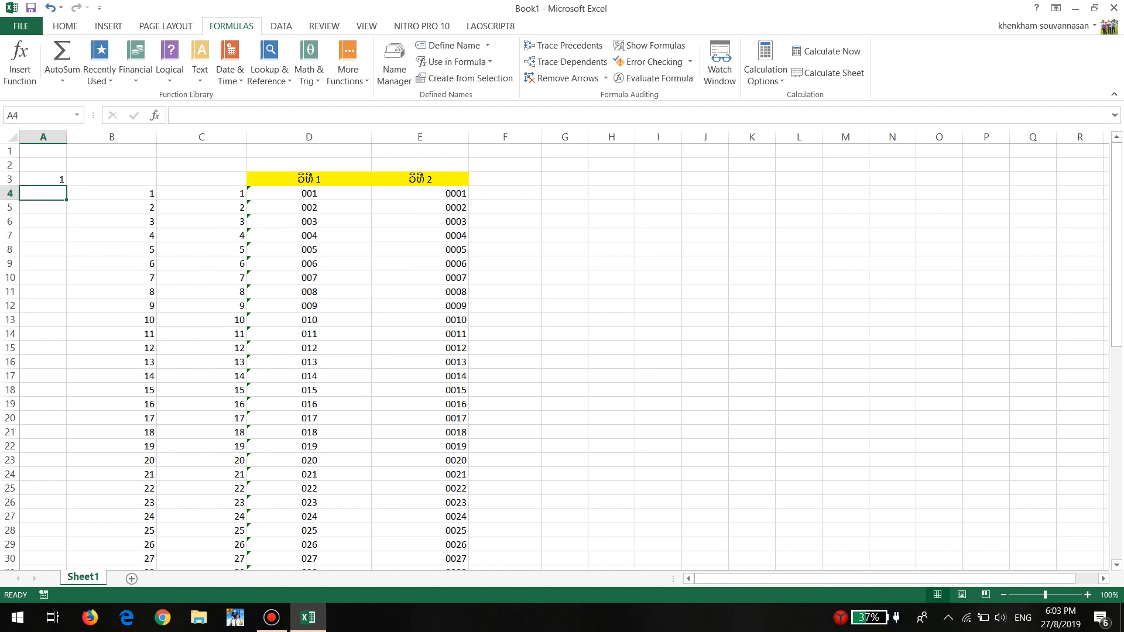
Enter the formula =lahut in cell A4
type("=la")
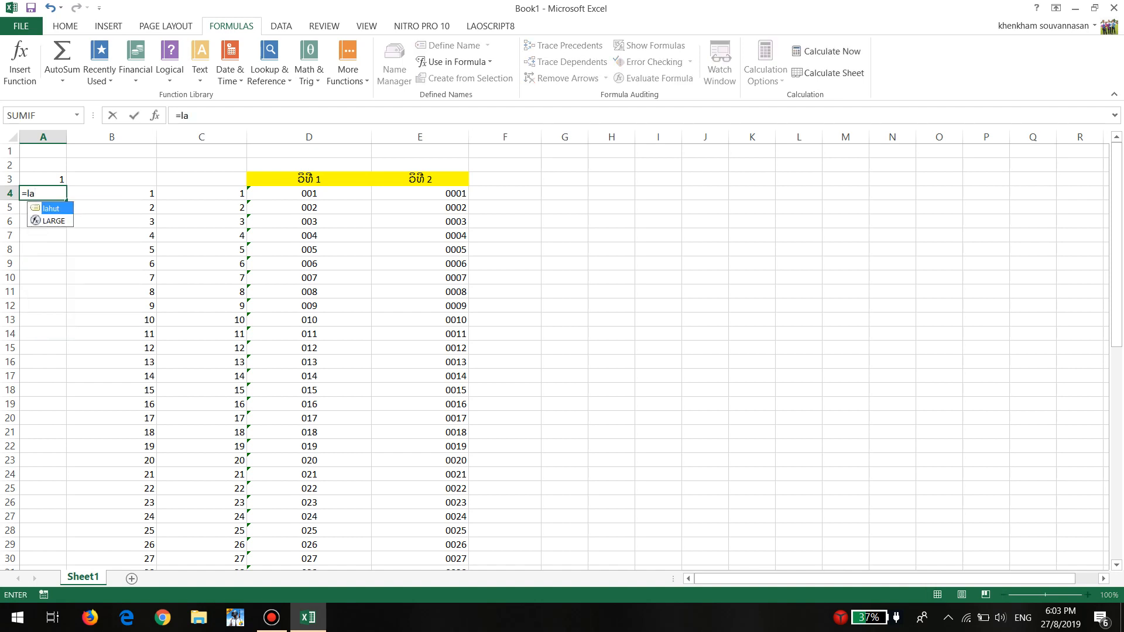
key("Tab")
key("Return")
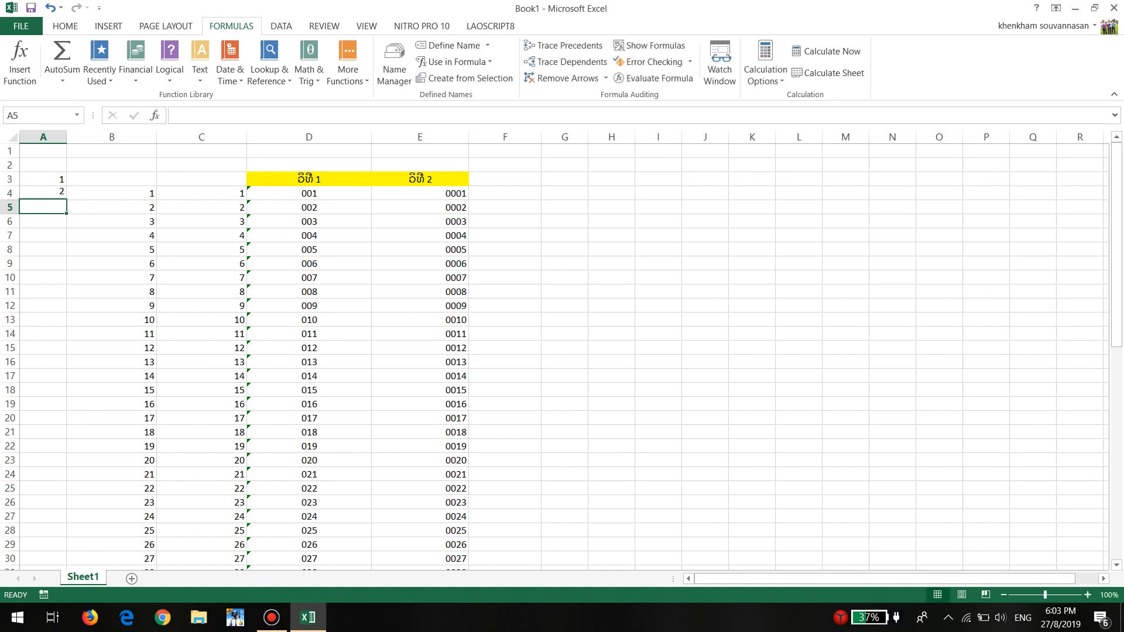
Try filling the number in A3 down to A12 as an increasing series, and undo the fill
left_click(42, 179)
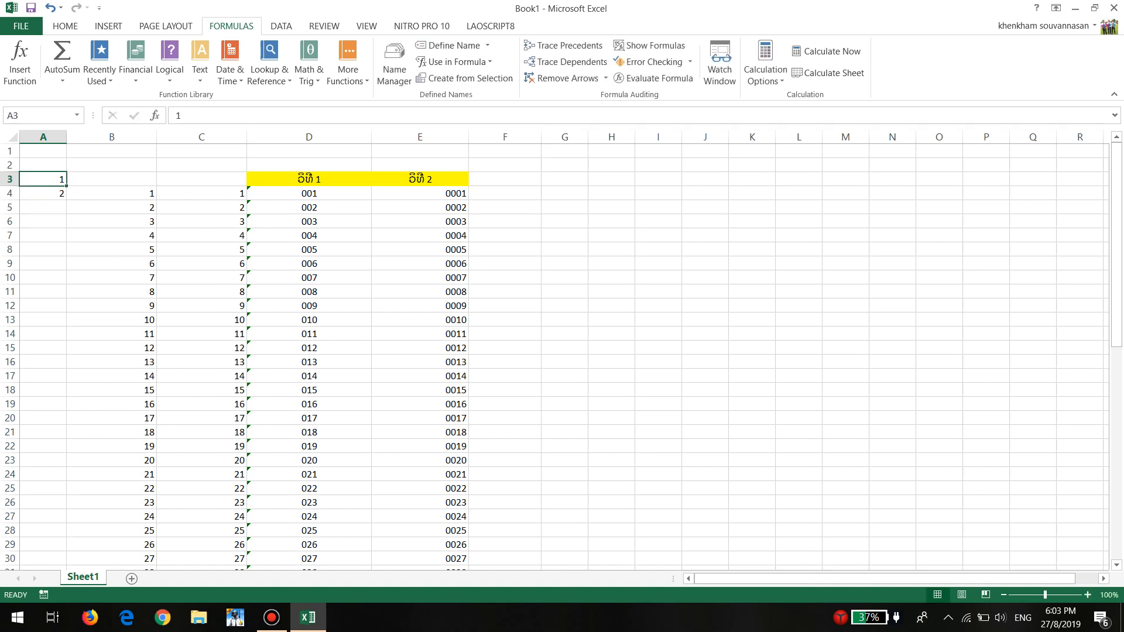
left_click_drag(66, 186, 62, 307)
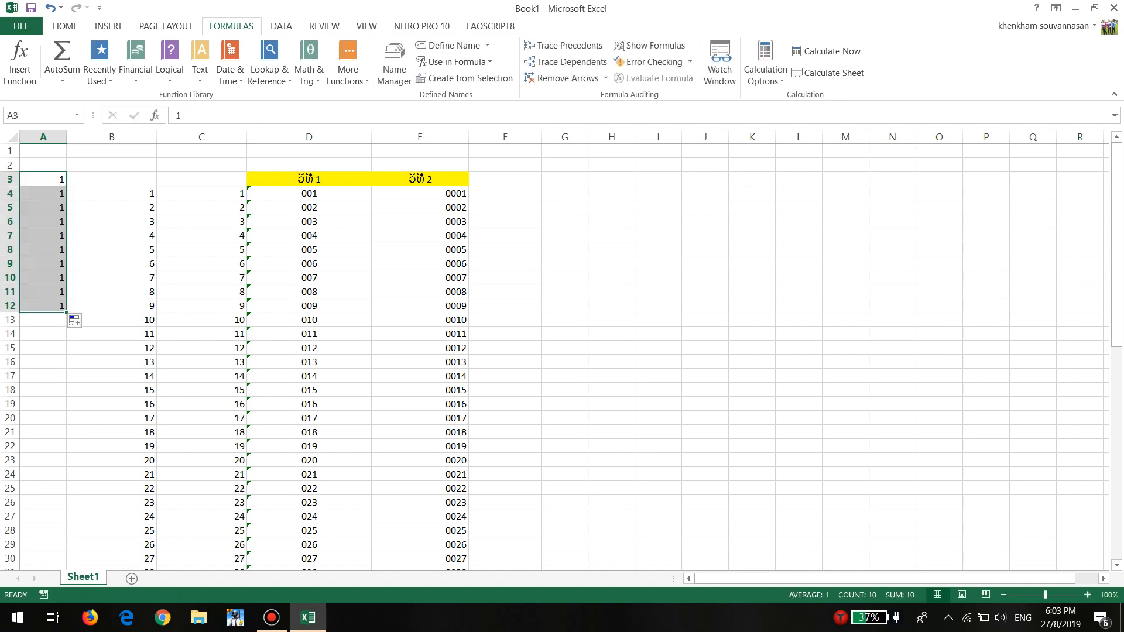
left_click(74, 321)
left_click(108, 357)
left_click(44, 222)
left_click(44, 264)
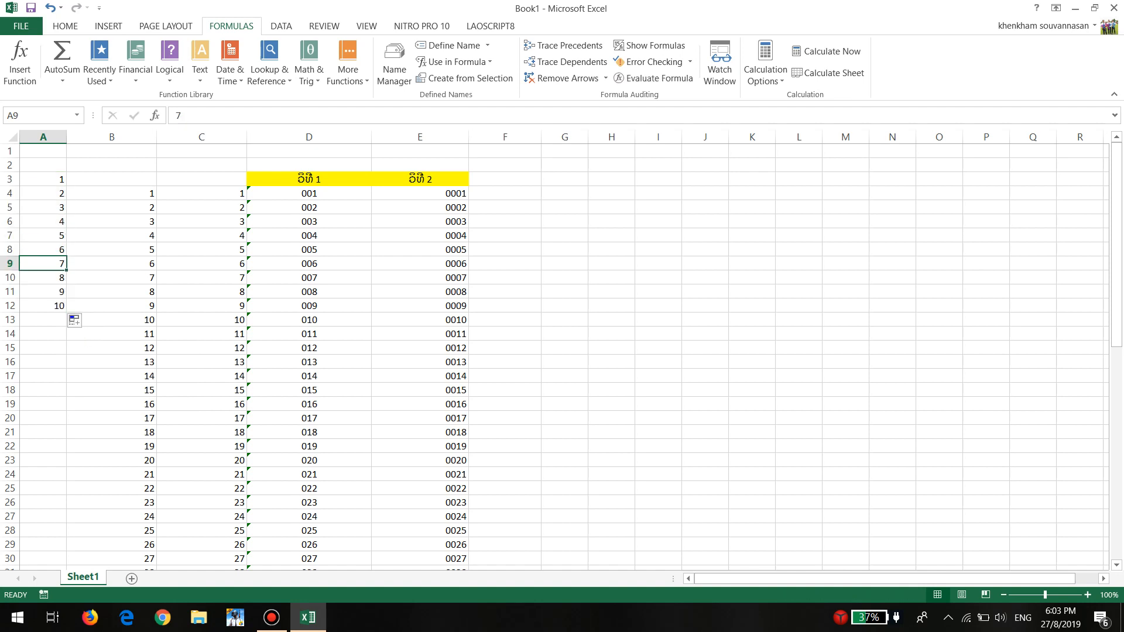
left_click(43, 292)
left_click(44, 193)
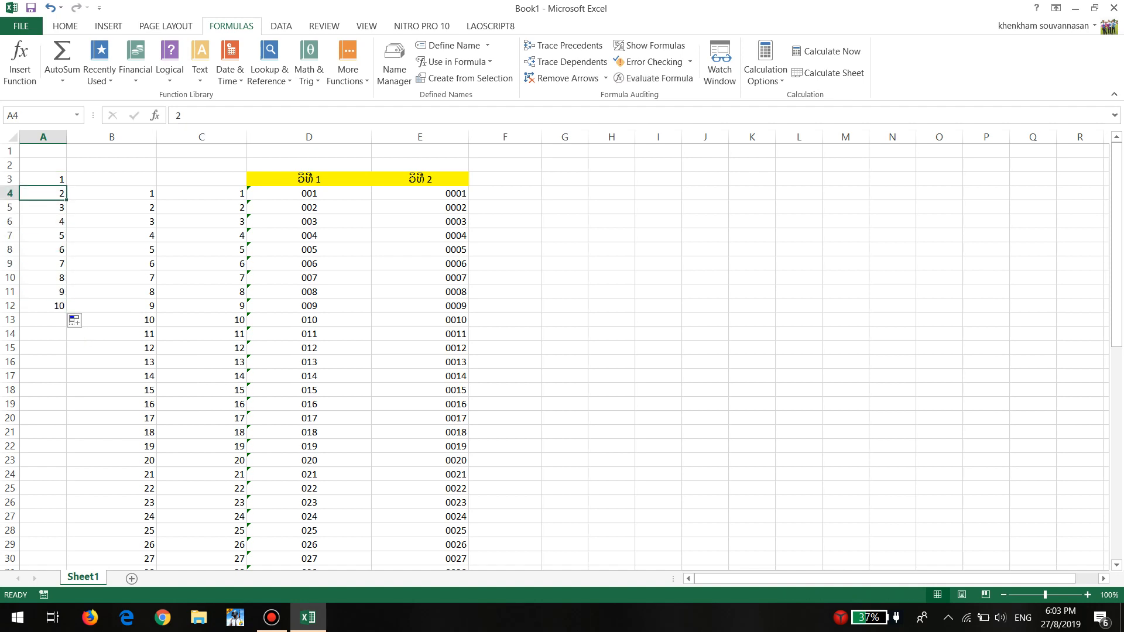
key("ctrl+z")
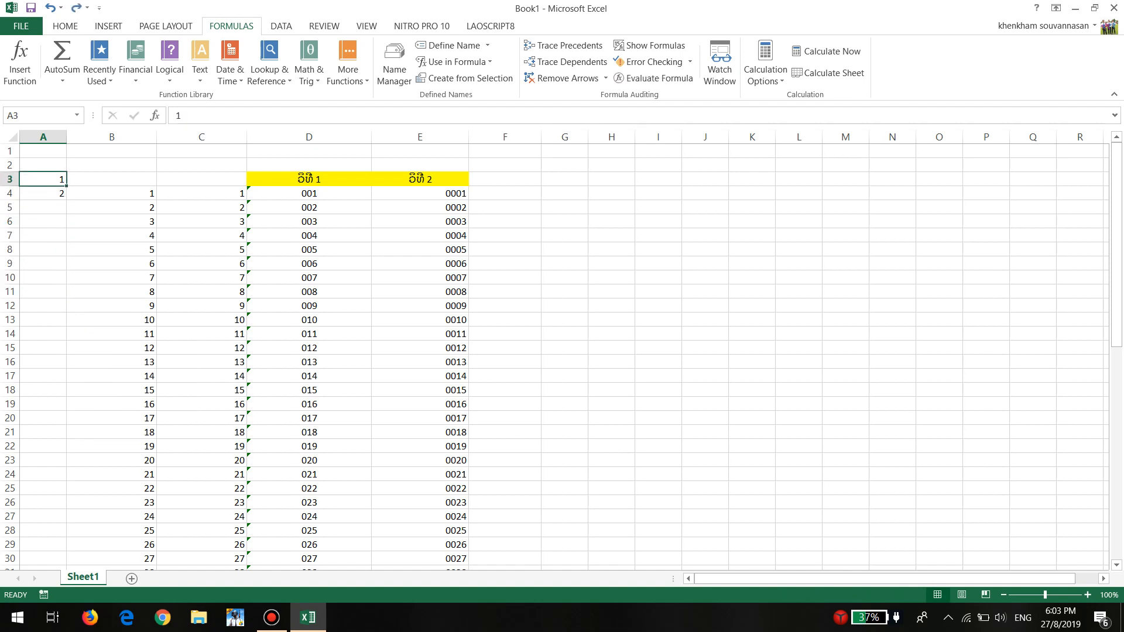
Check the formula in A4 and fill it down column A to A60
left_click(43, 194)
left_click_drag(205, 115, 175, 116)
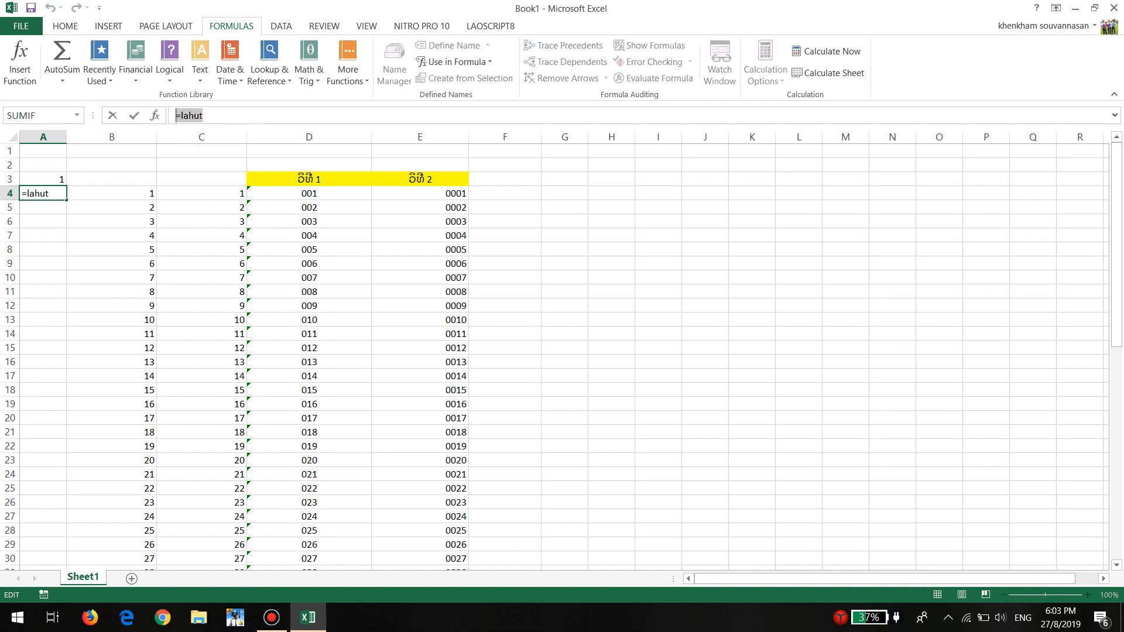
key("Escape")
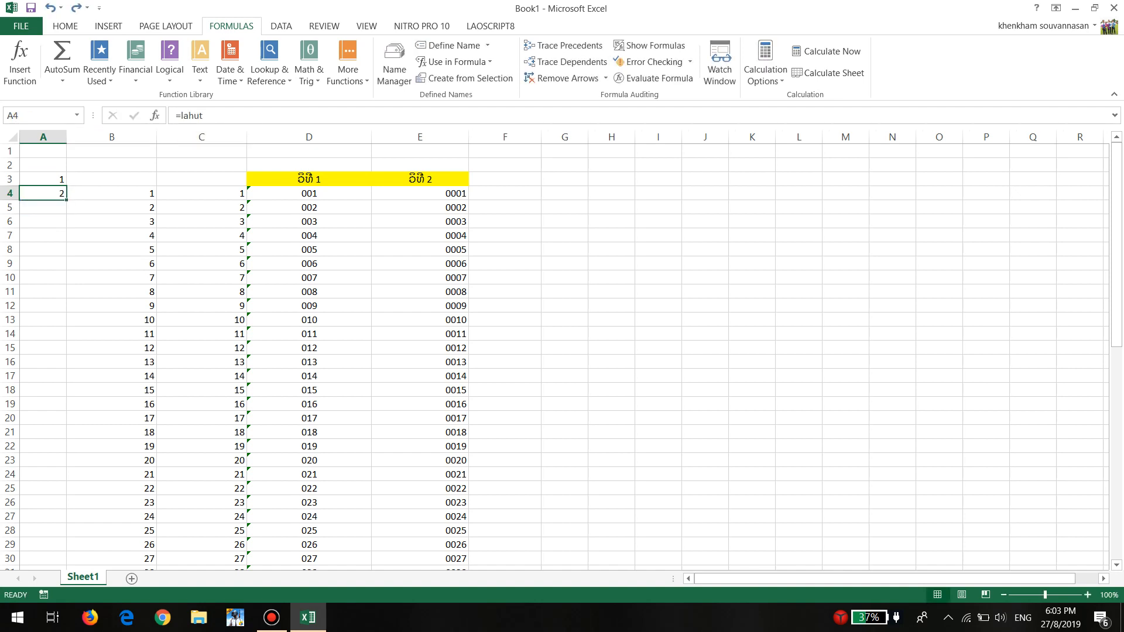
left_click_drag(66, 200, 66, 396)
scroll(562, 352, "down", 2)
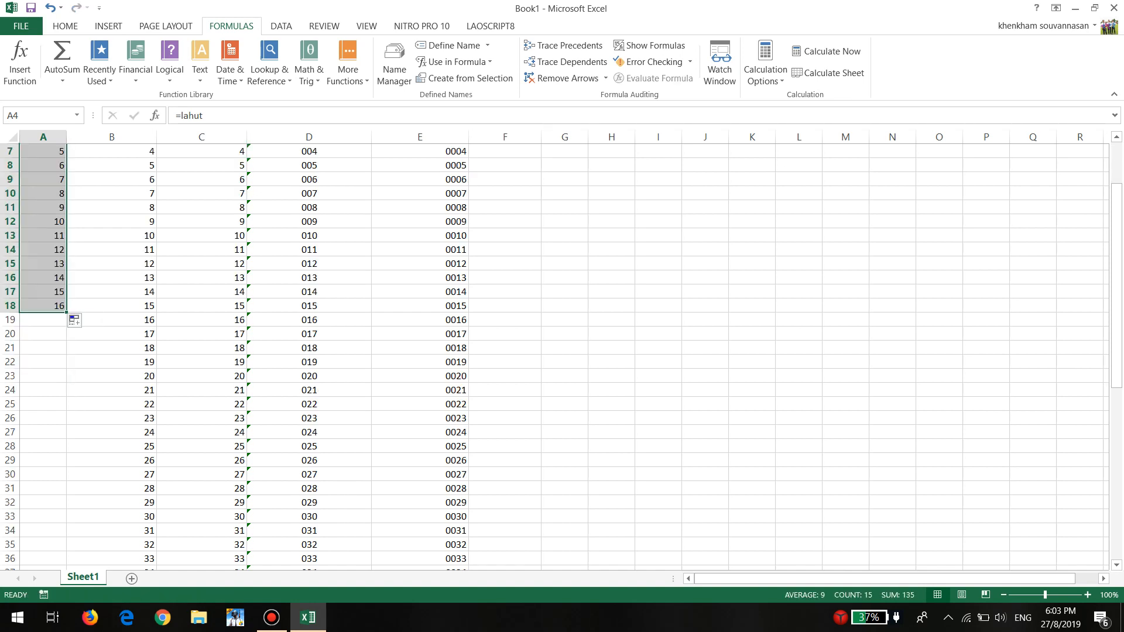
left_click_drag(66, 312, 66, 562)
scroll(67, 352, "up", 10)
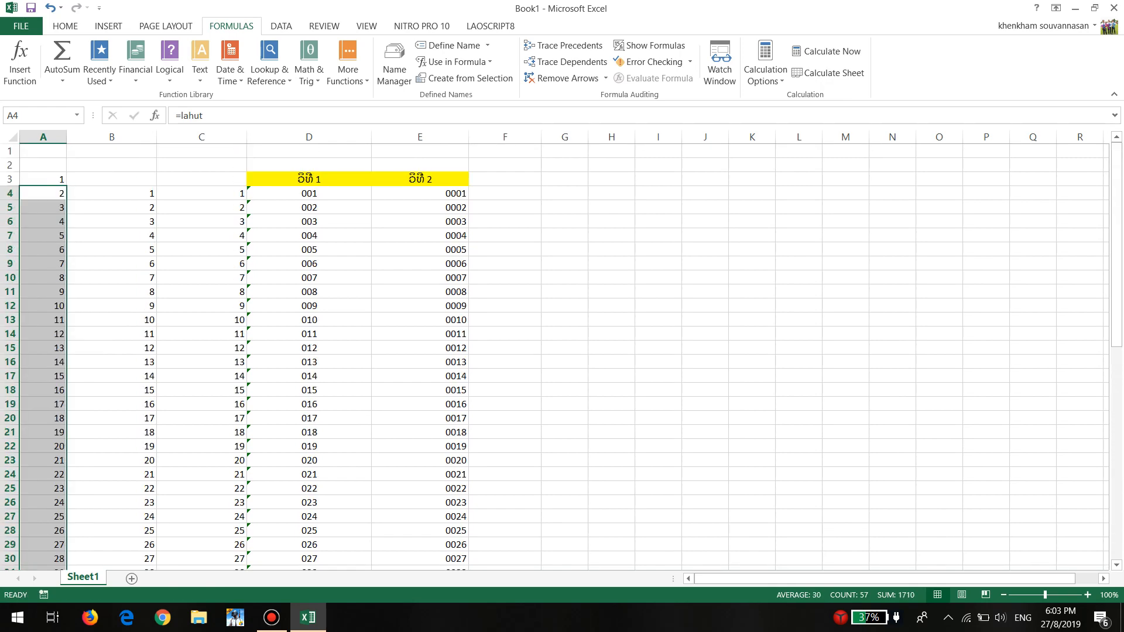
Clear the numbers in columns A to C from row 3 downward
left_click_drag(44, 179, 245, 536)
key("Delete")
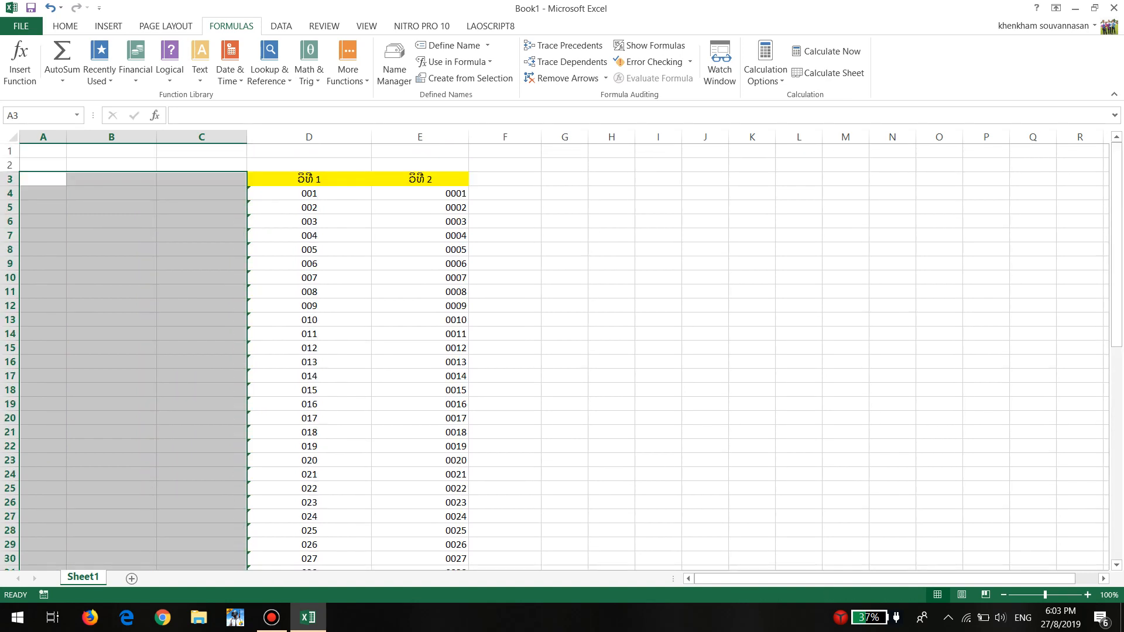
Enter the numbers 1, 2 and 3 in cells I4 to I6
left_click(658, 193)
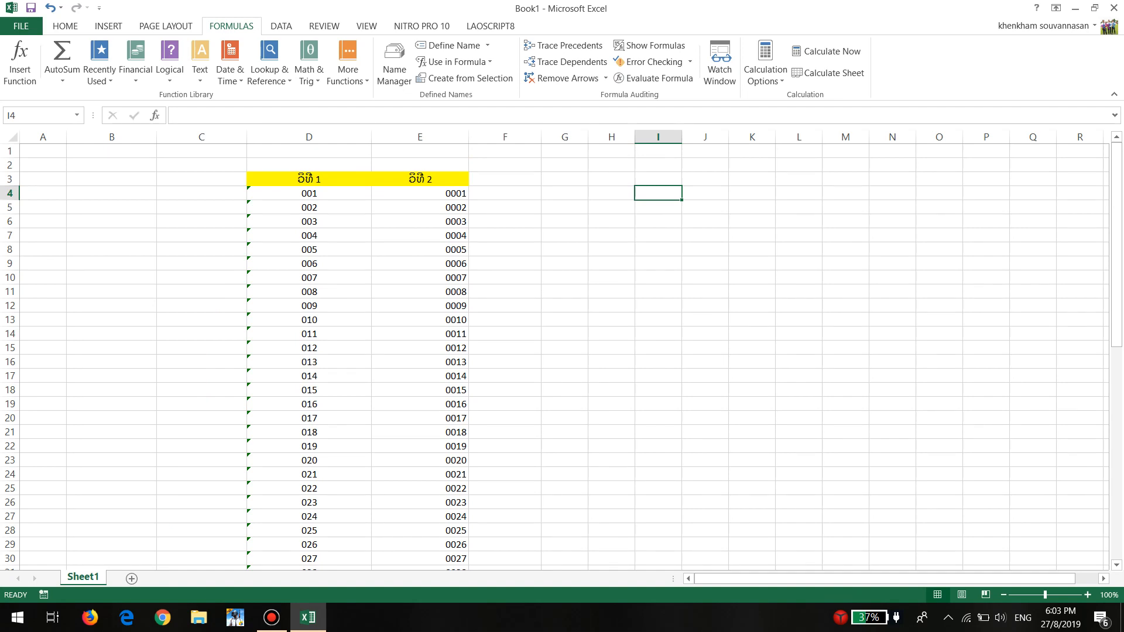
type("1")
key("Return")
type("2")
key("Return")
type("3")
key("Return")
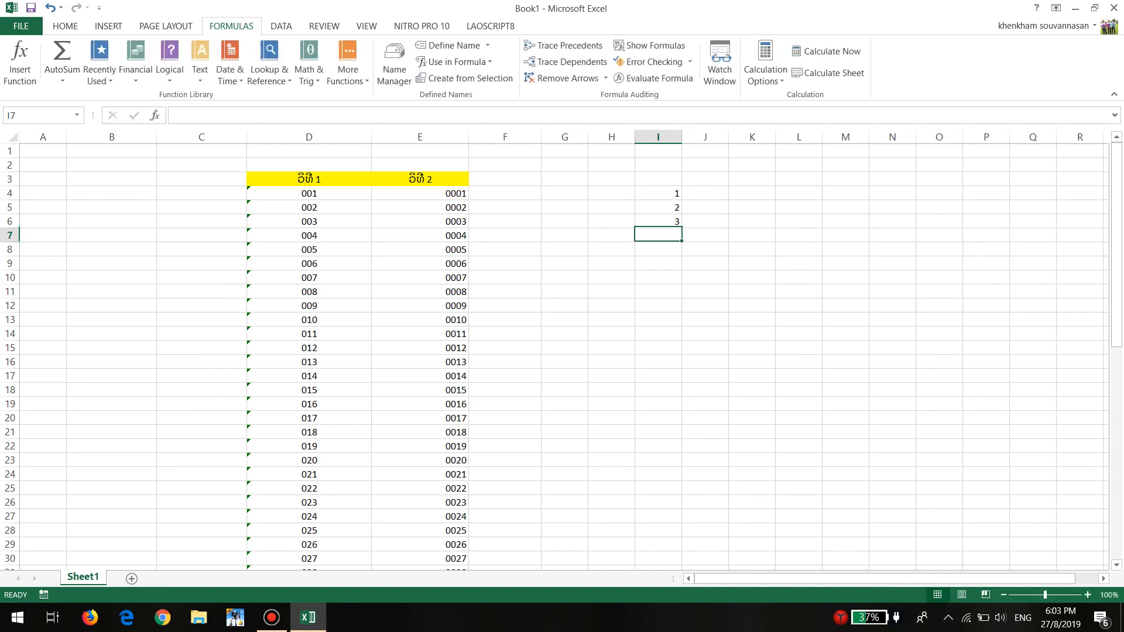
Enter the formula =lahut in I7 and fill it down to I48
left_click_drag(658, 193, 658, 222)
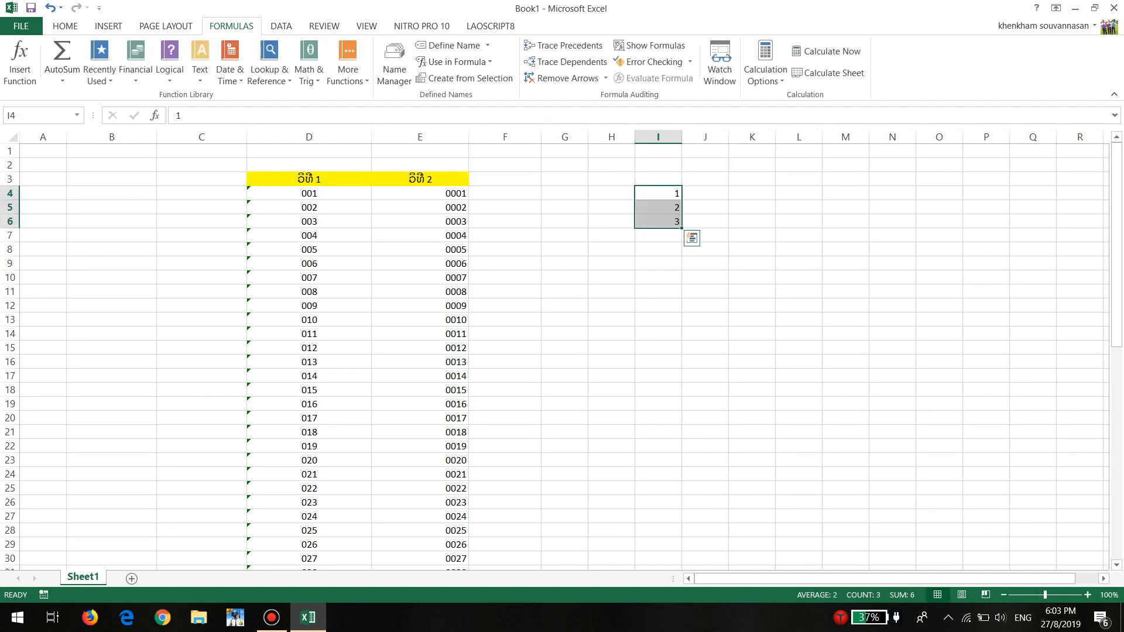
left_click(658, 235)
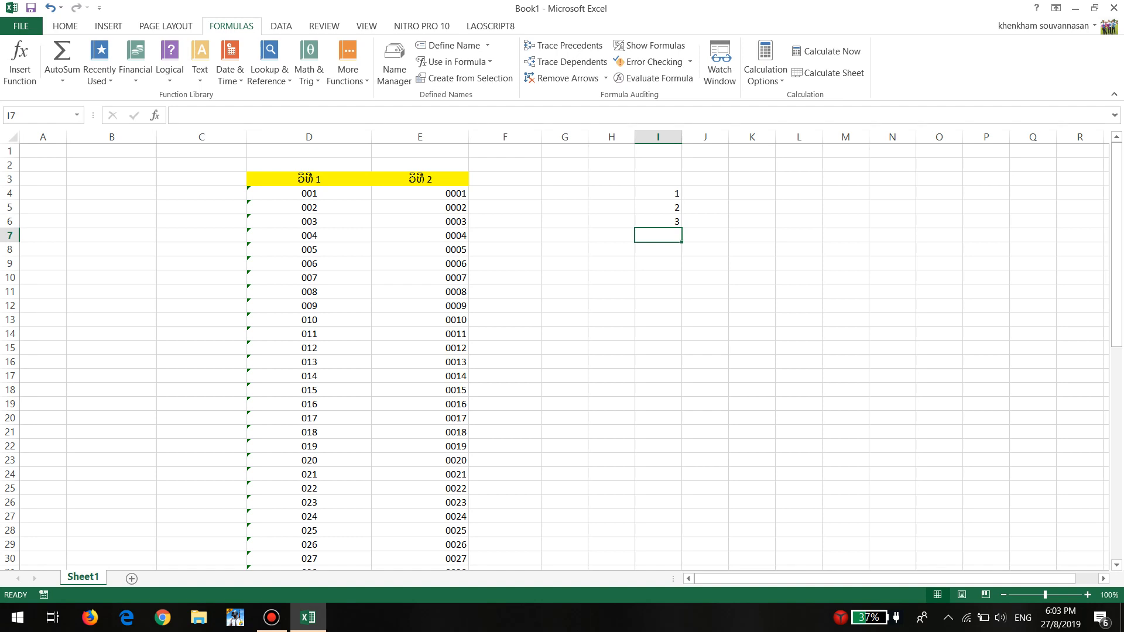
type("=lah")
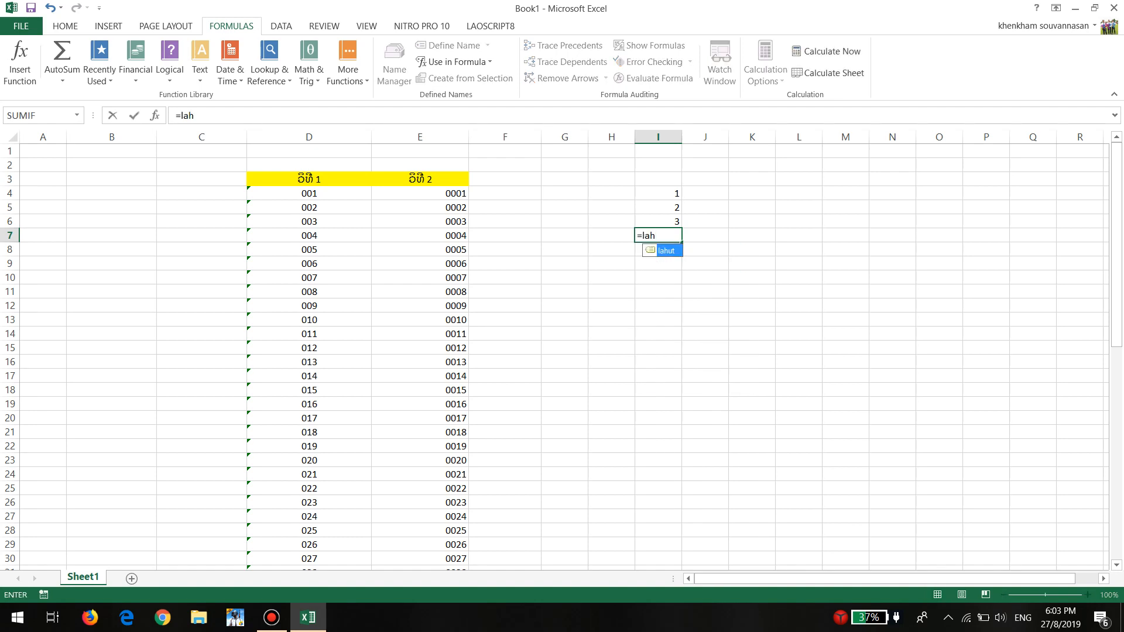
key("Tab")
key("Return")
key("Up")
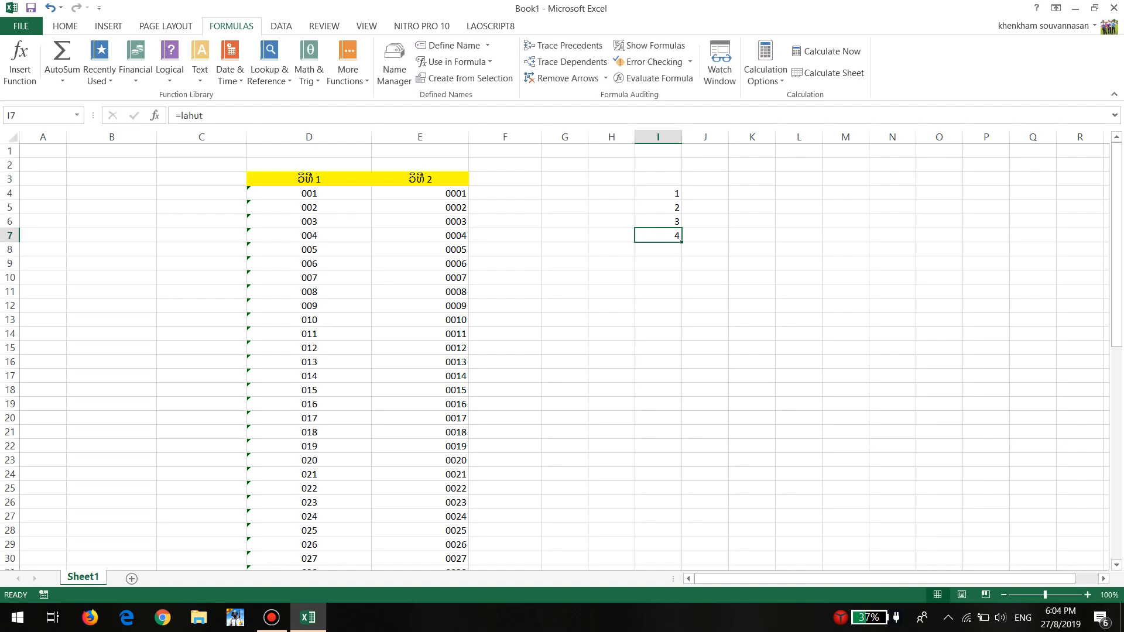
left_click_drag(681, 242, 658, 503)
scroll(562, 351, "up", 7)
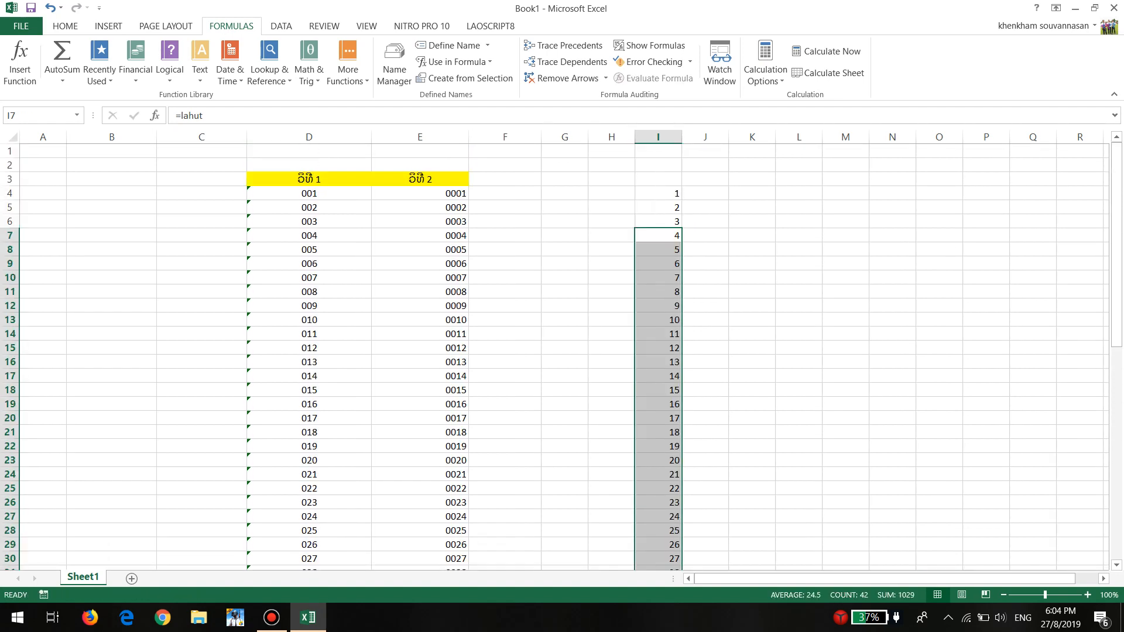
Clear the contents of columns H and I from row 3 down through the end of the numbering
left_click_drag(611, 178, 673, 491)
scroll(673, 352, "up", 8)
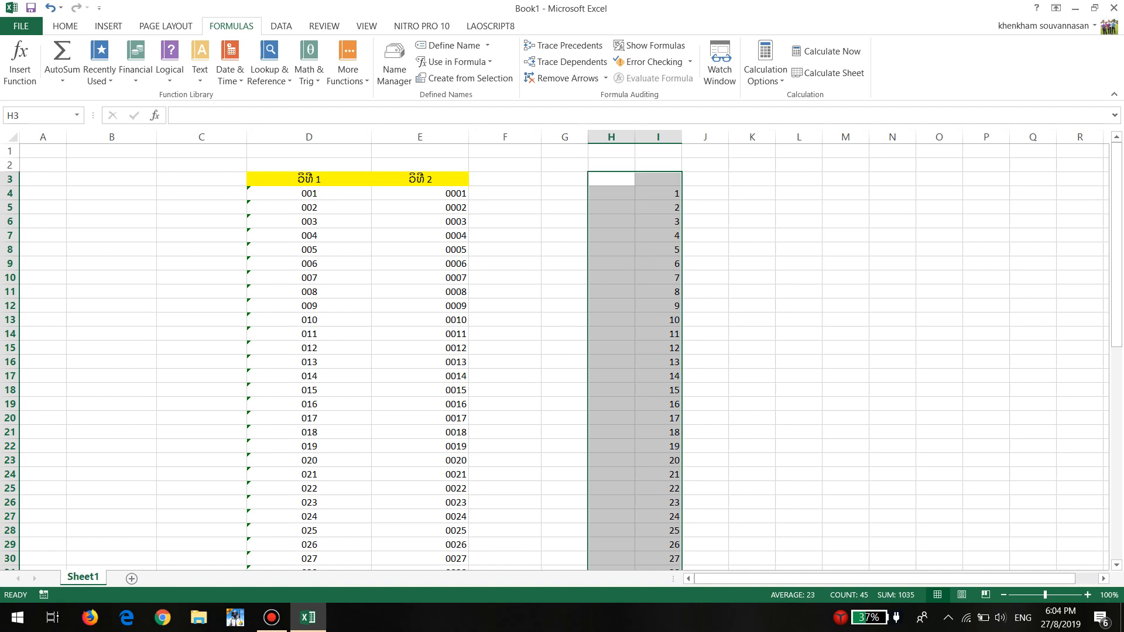
key("Delete")
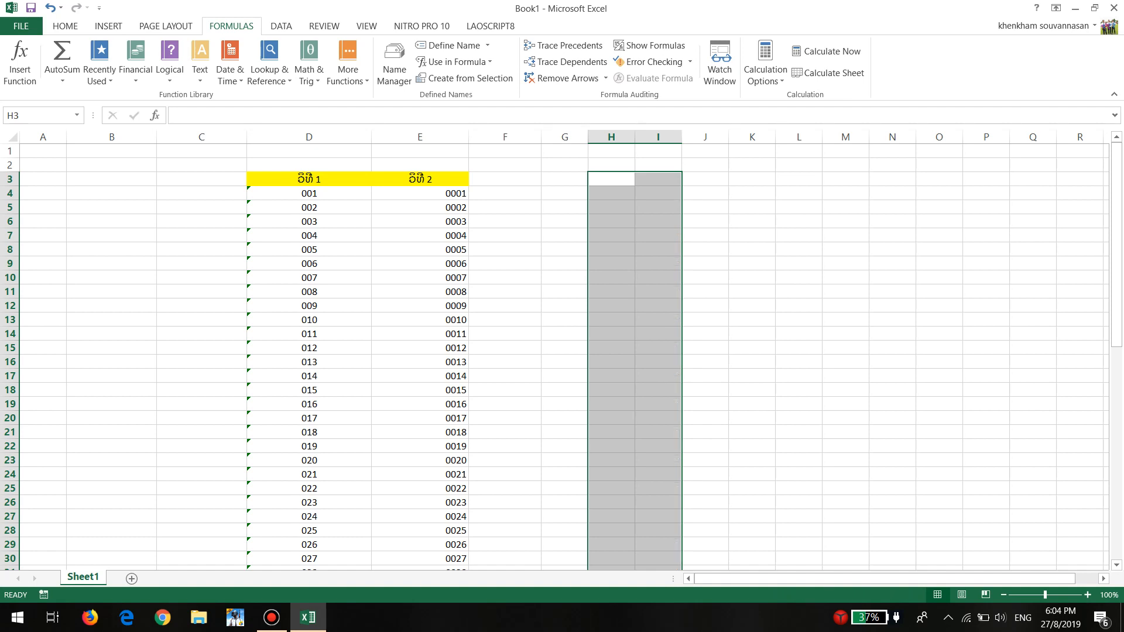
left_click(565, 222)
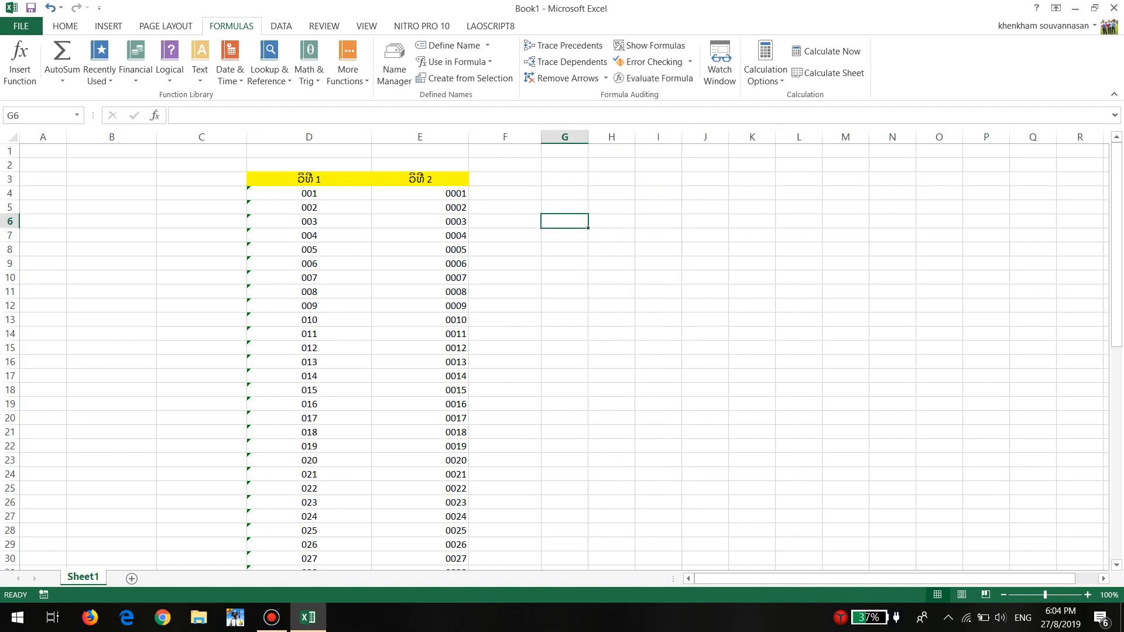
Review the two method headings in D3 and E3 and how the entries in D4, E4 and E8 are stored
left_click(309, 179)
left_click(419, 179)
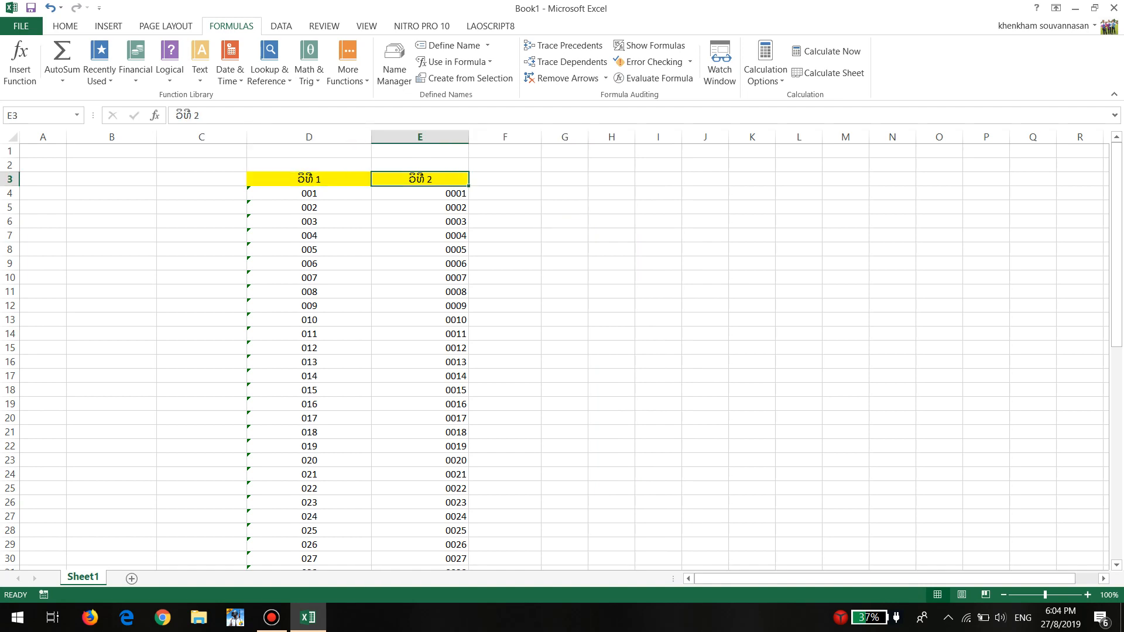
left_click(309, 179)
double_click(299, 193)
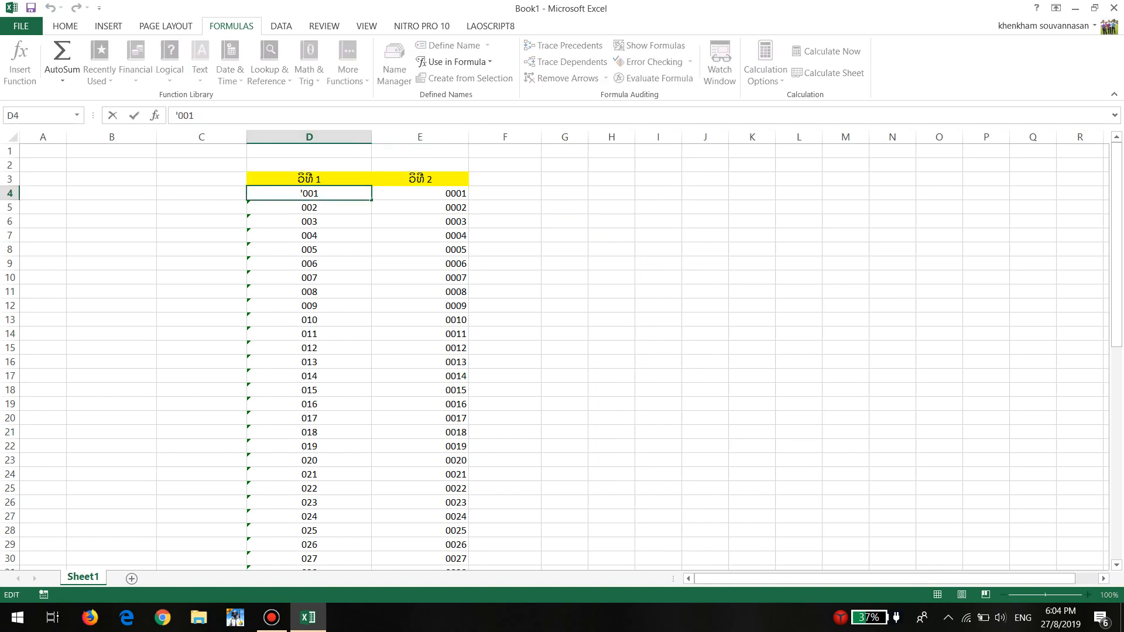
left_click(420, 194)
left_click(420, 249)
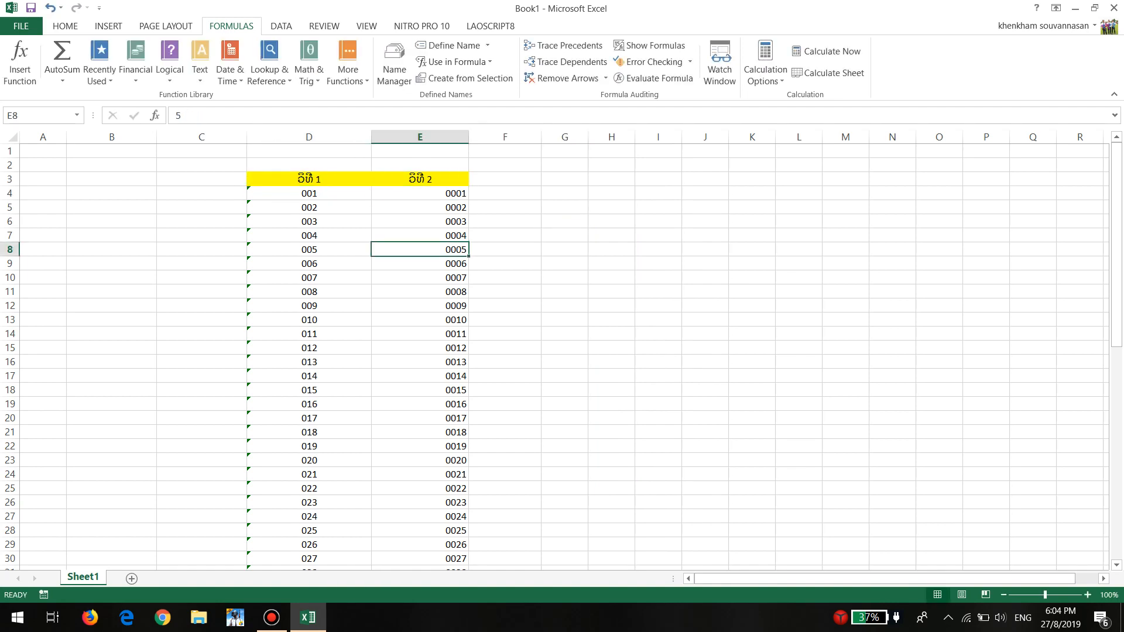
Compare how the entries are stored in the two numbering columns, checking D4, D7, E4 and E7
left_click(419, 194)
double_click(309, 193)
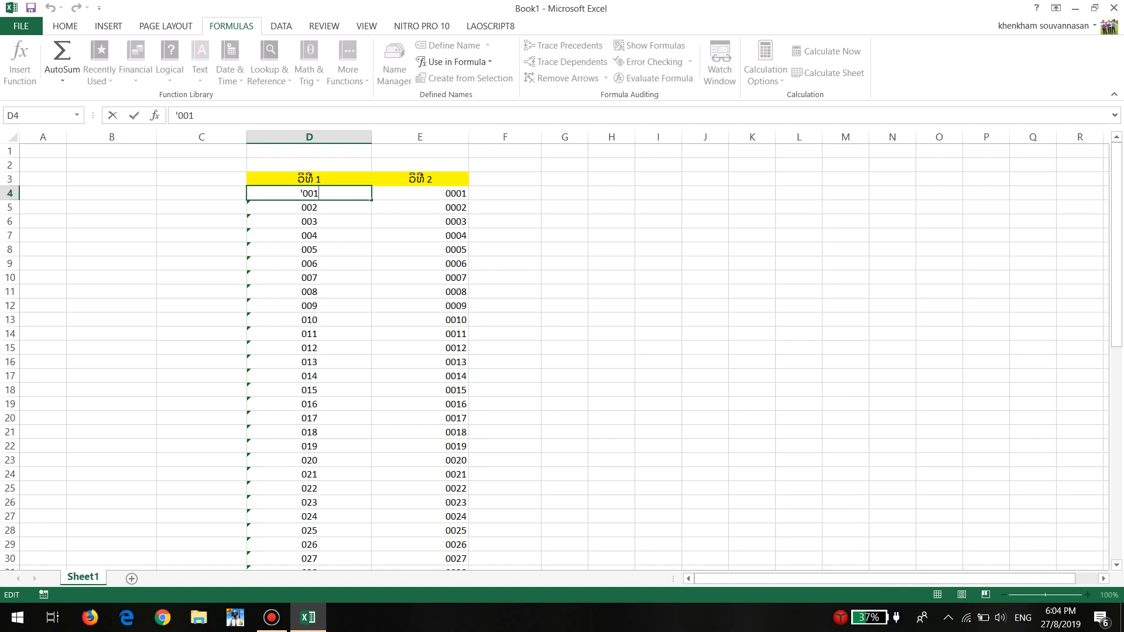
key("Return")
left_click(309, 263)
left_click_drag(612, 264, 611, 278)
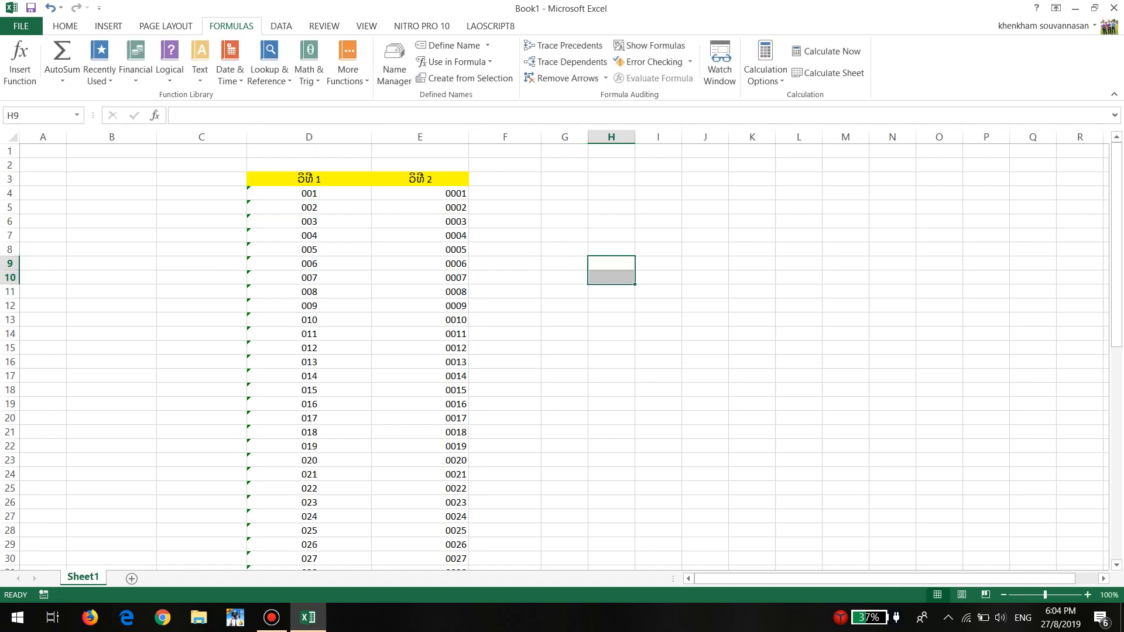
left_click(310, 193)
left_click(309, 236)
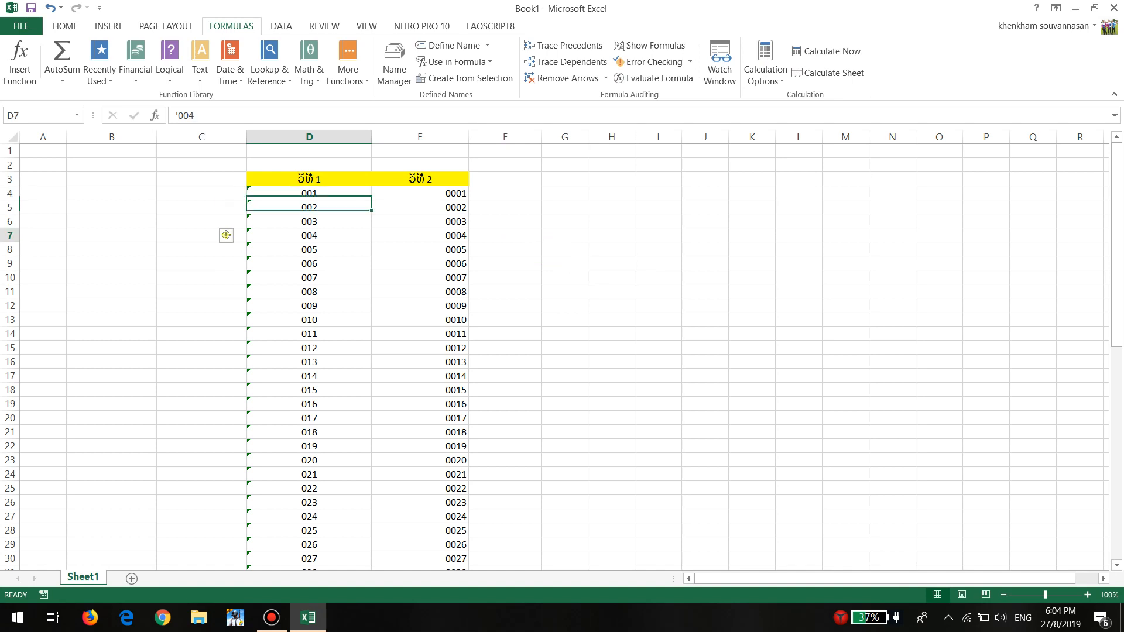
left_click(419, 193)
left_click(420, 264)
left_click(419, 235)
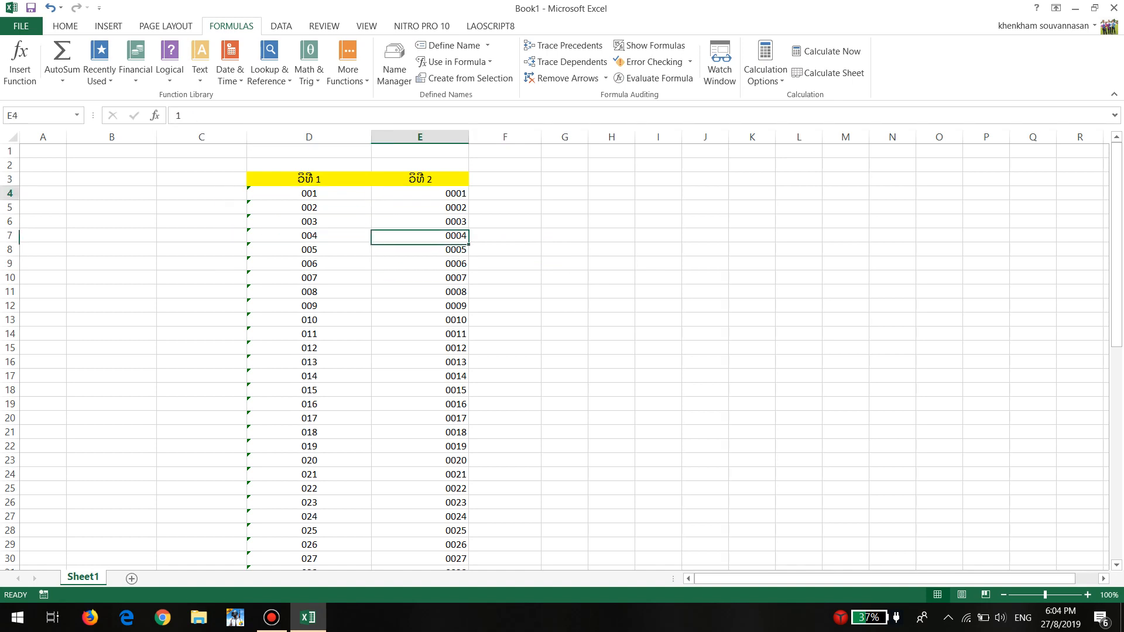
Try converting the text entry in D4 to a number, and undo the conversion
left_click(420, 193)
left_click(309, 194)
left_click(227, 194)
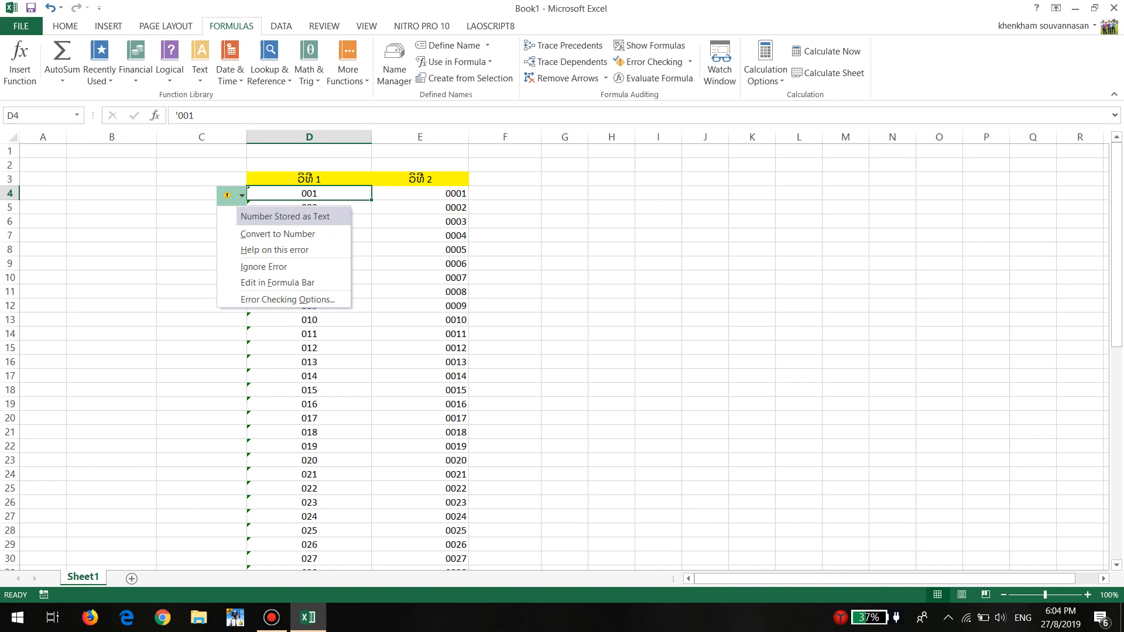
left_click(278, 233)
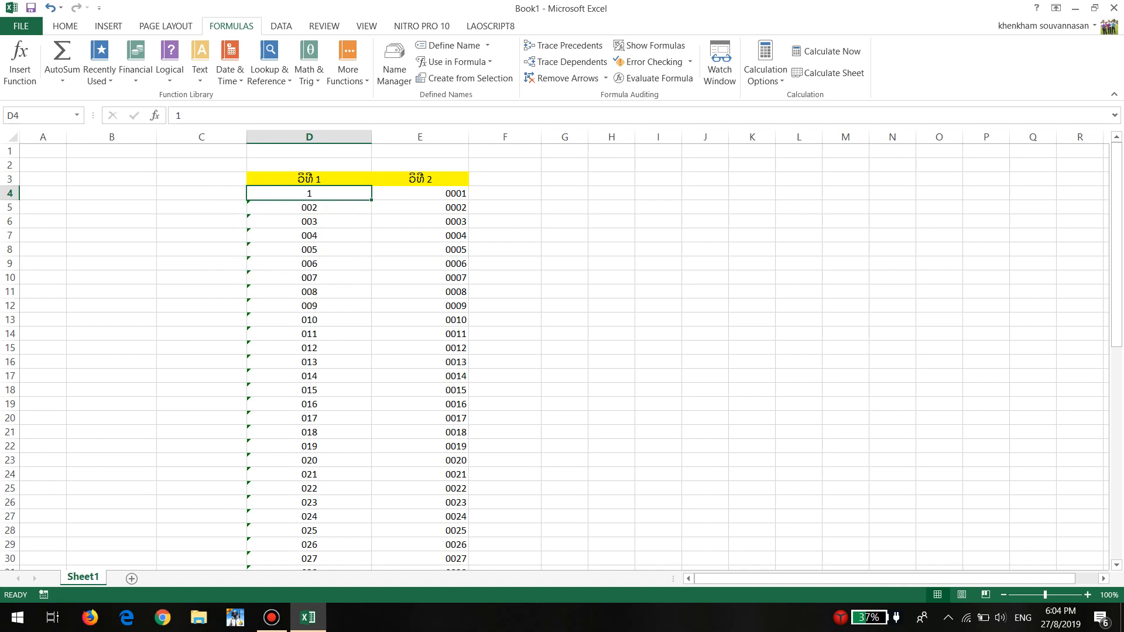
left_click(50, 7)
key("F2")
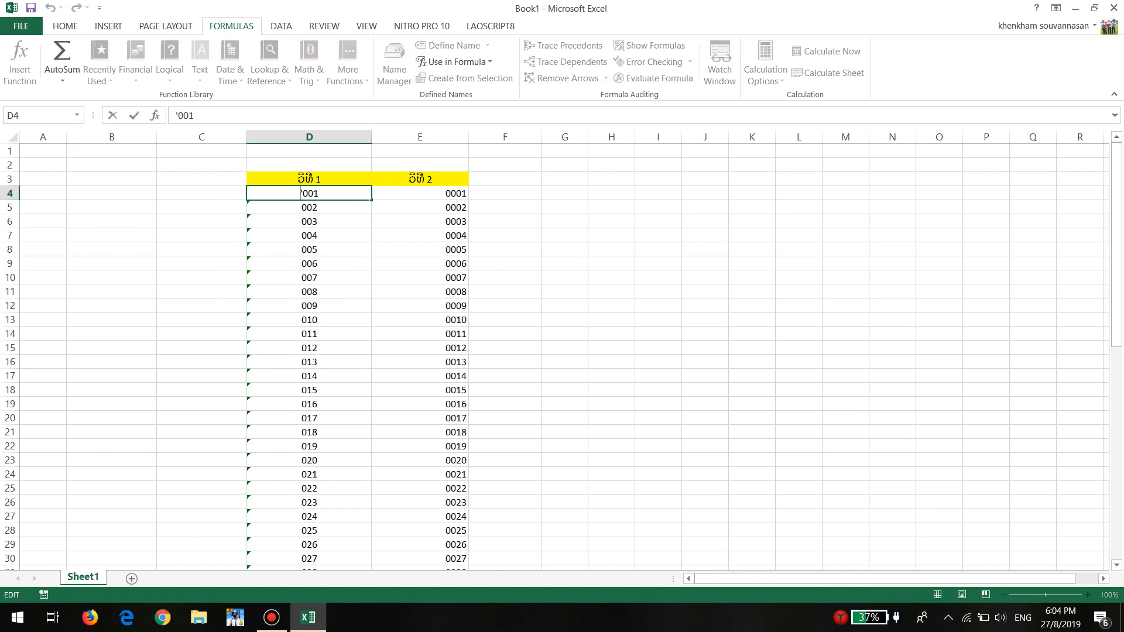
left_click(564, 235)
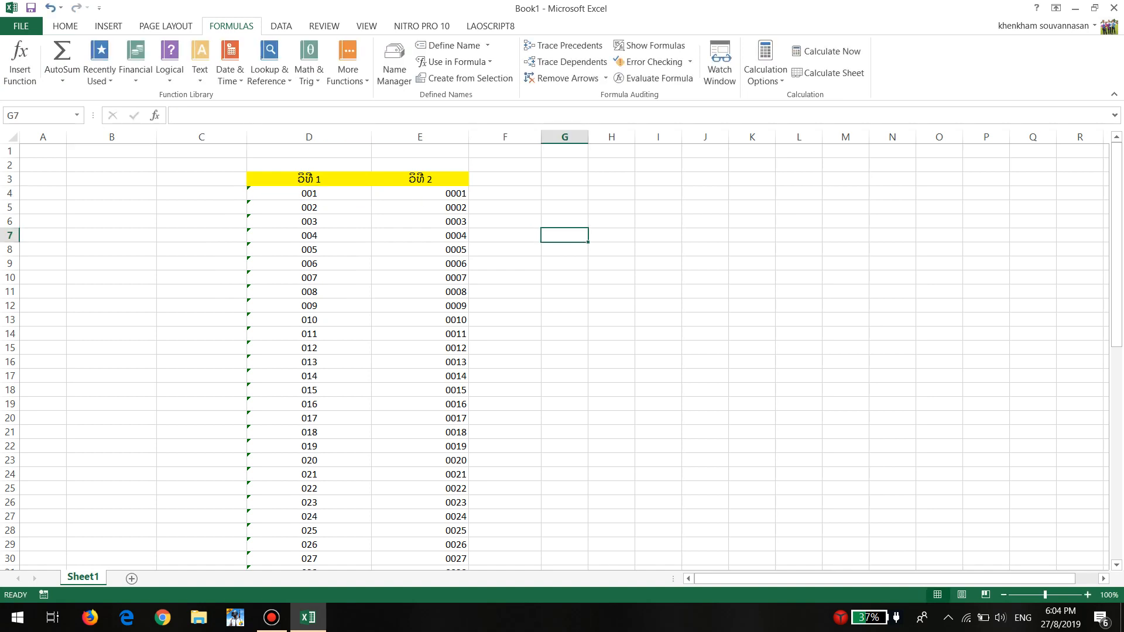
Examine the value stored in E4 and its custom 0000 number format in the cell format settings
double_click(420, 193)
left_click(420, 263)
left_click(420, 180)
left_click(420, 194)
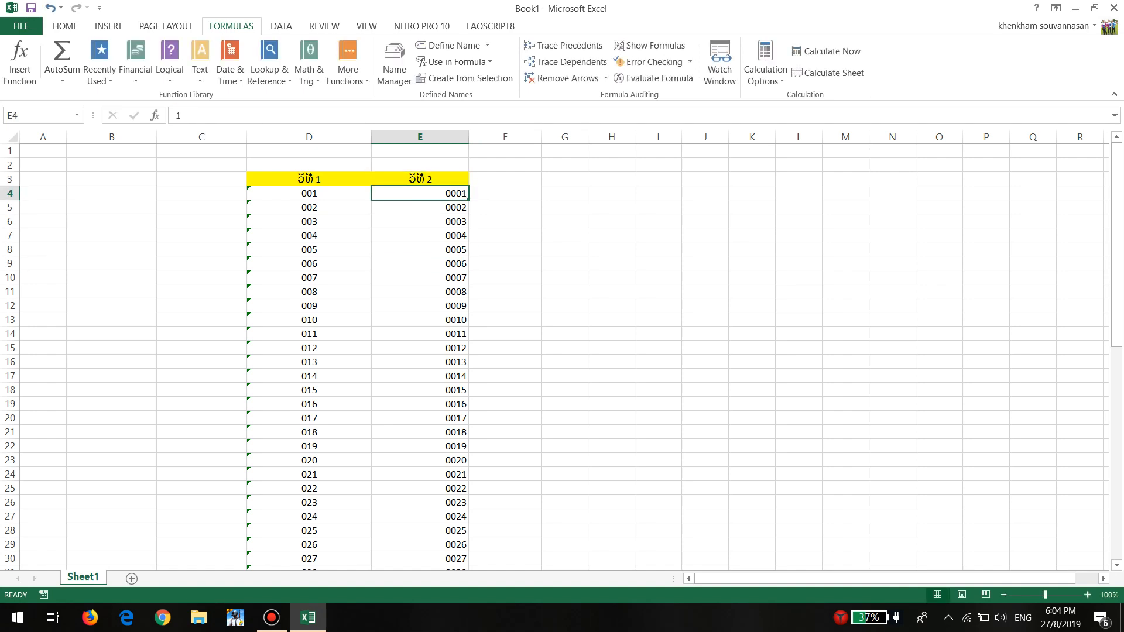
double_click(419, 193)
left_click(419, 250)
left_click(420, 193)
left_click(65, 26)
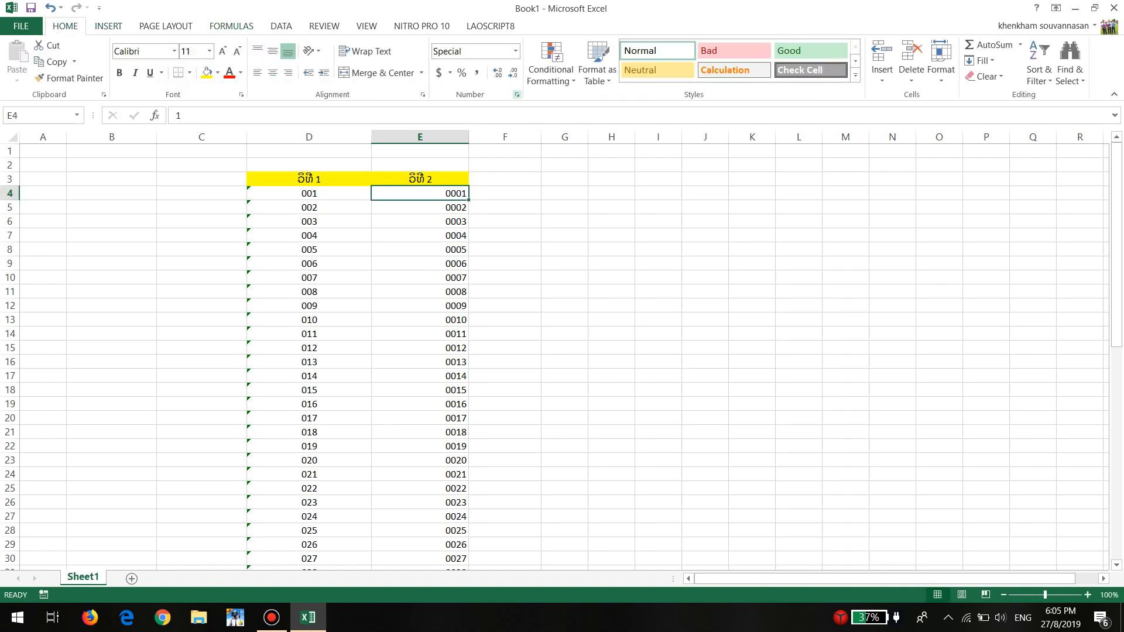
left_click(517, 94)
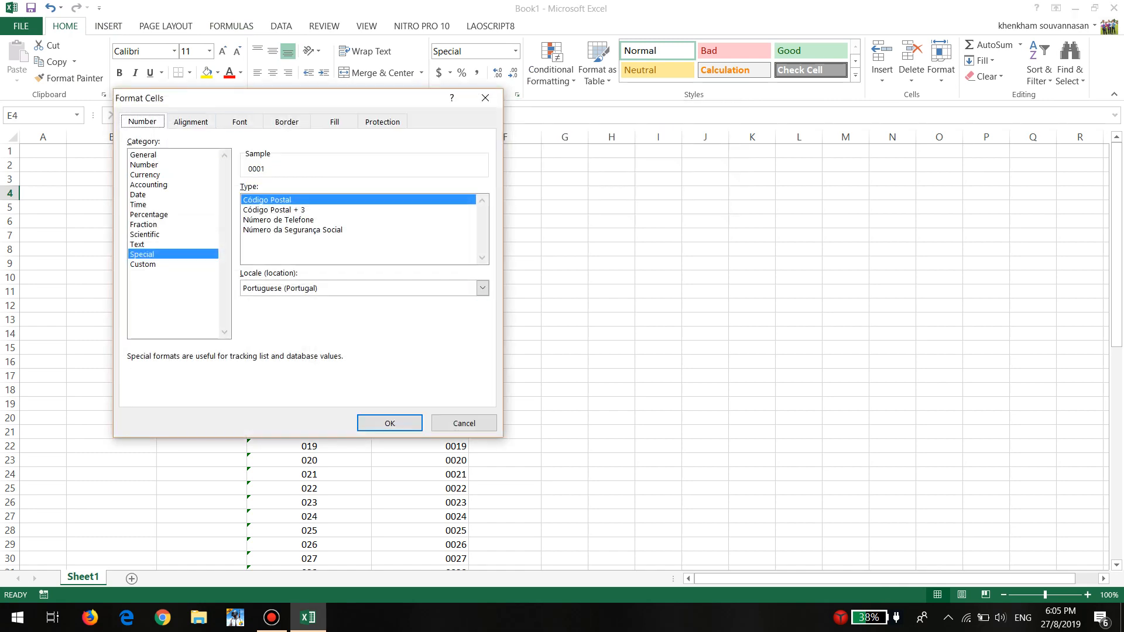
left_click_drag(235, 97, 547, 128)
left_click(456, 294)
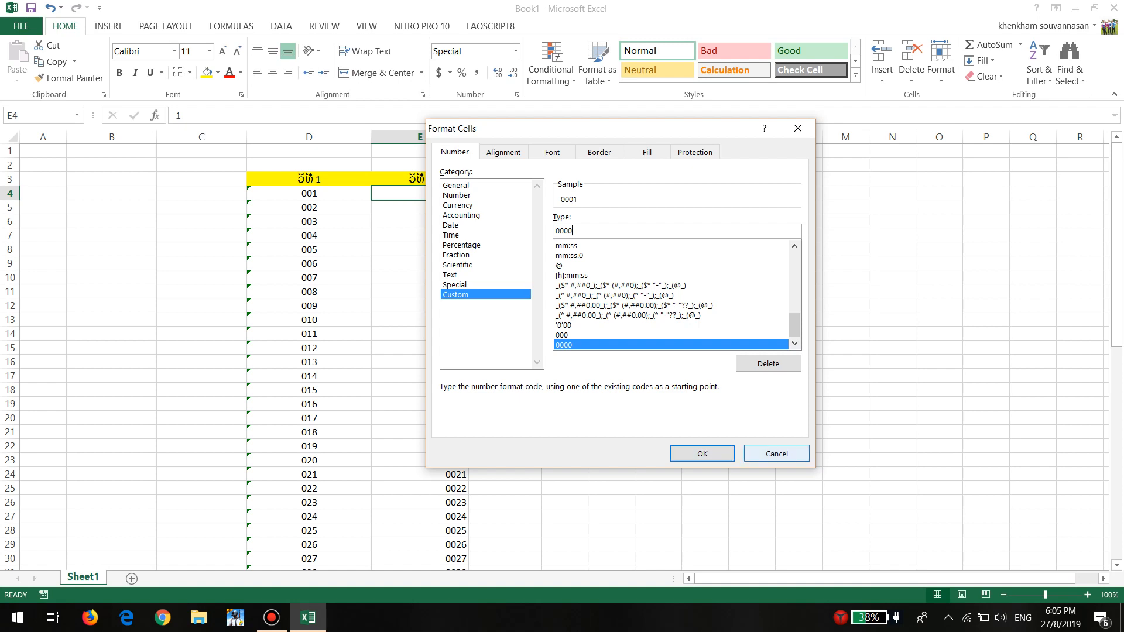
left_click(702, 454)
key("shift+Down")
key("shift+Down")
key("shift+Down")
key("shift+Down")
key("shift+Down")
key("shift+Down")
key("shift+Down")
key("shift+Down")
key("shift+Down")
key("shift+Down")
key("shift+Down")
key("shift+Down")
key("shift+Down")
key("shift+Down")
key("shift+Down")
key("shift+Down")
key("shift+Down")
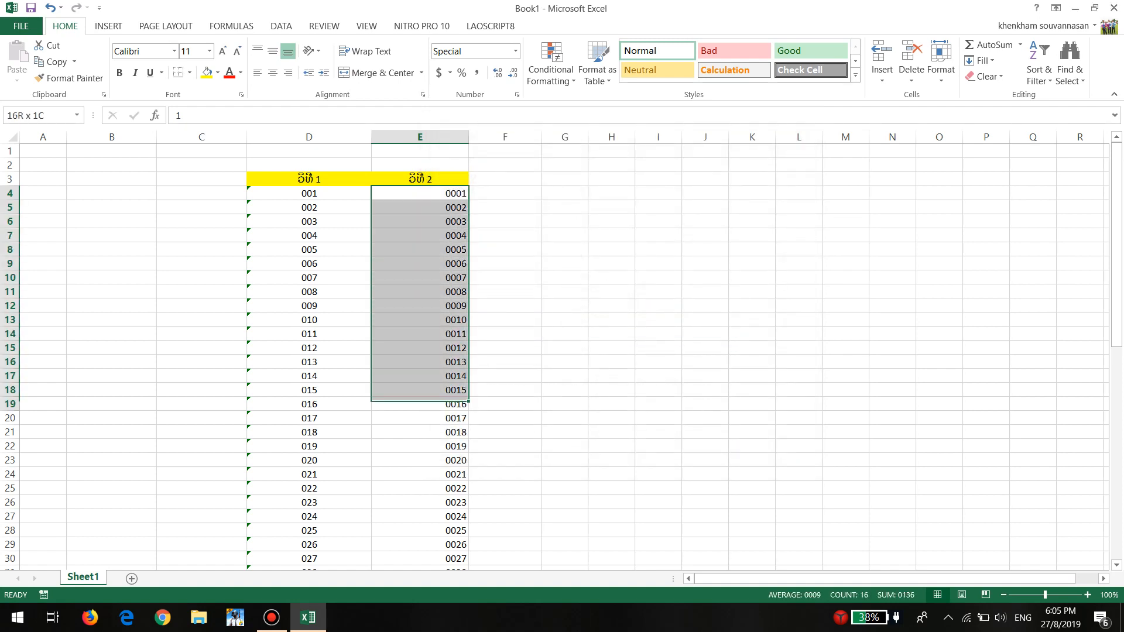
key("shift+Down")
key("shift+Down")
key("shift+Down")
key("shift+Down")
key("shift+Down")
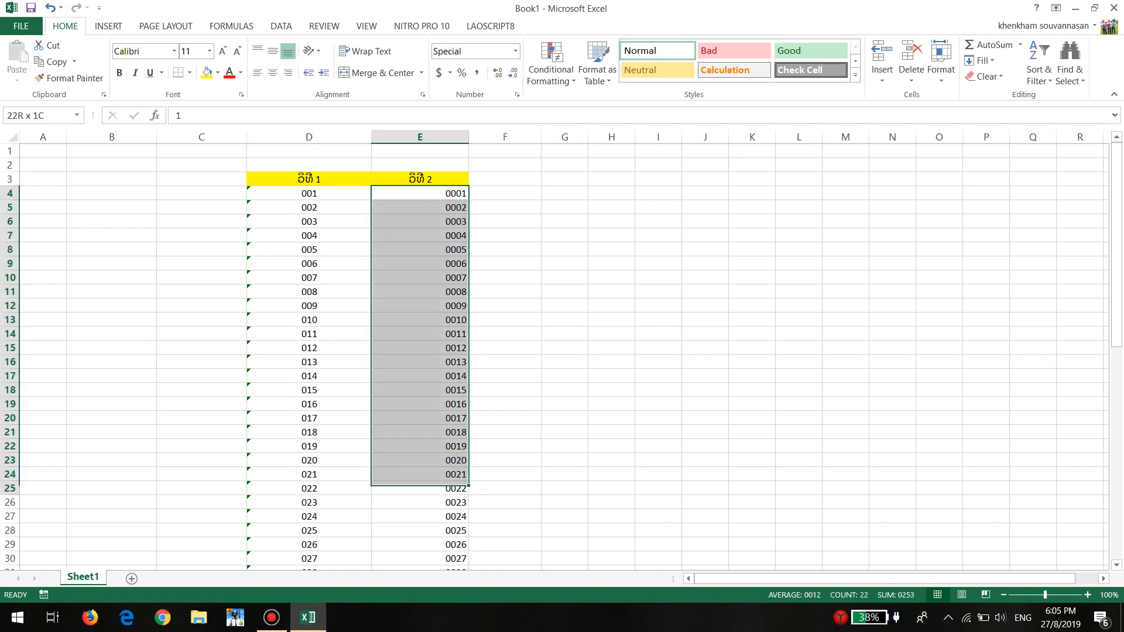
left_click(565, 375)
Enter the formula =lahut in E62 and compare it with the entry in E61
scroll(565, 376, "down", 13)
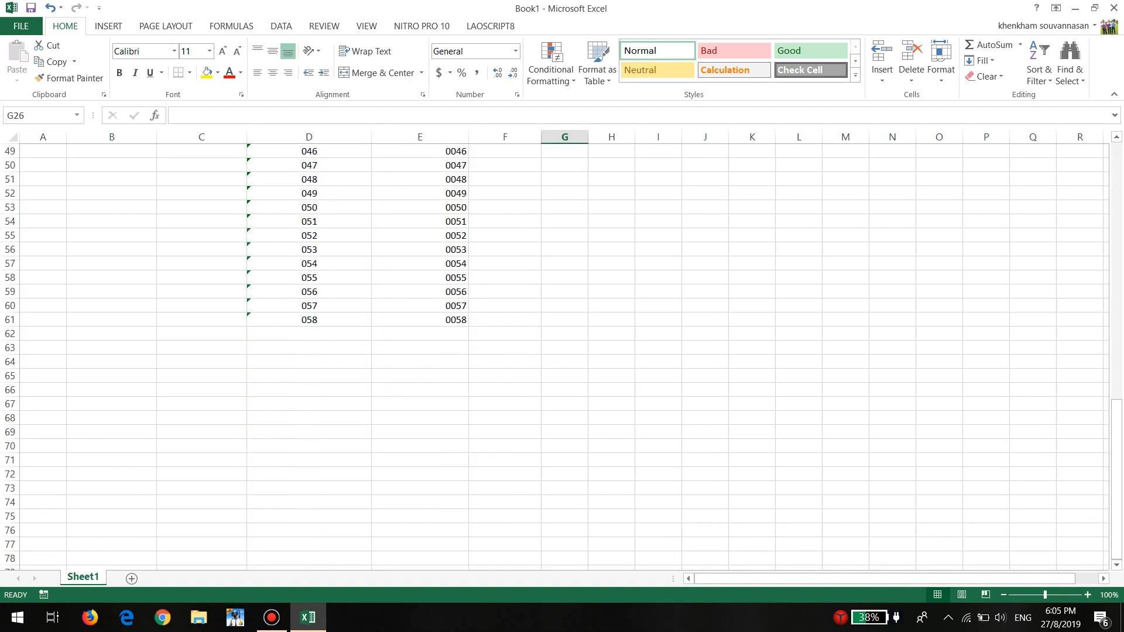
left_click(420, 334)
type("=la")
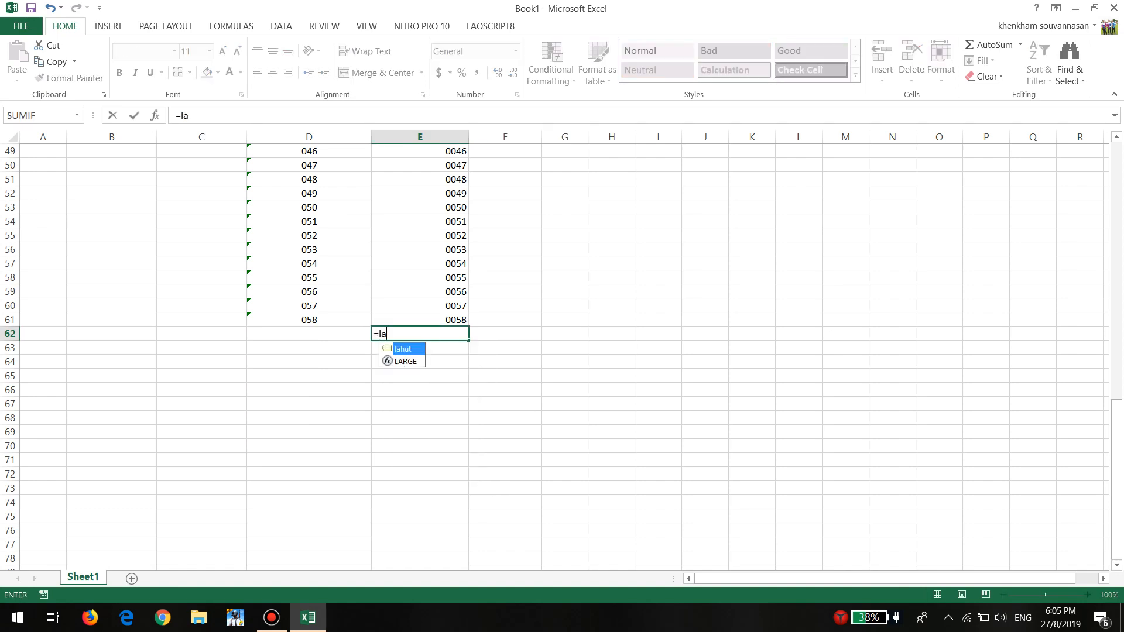
key("Tab")
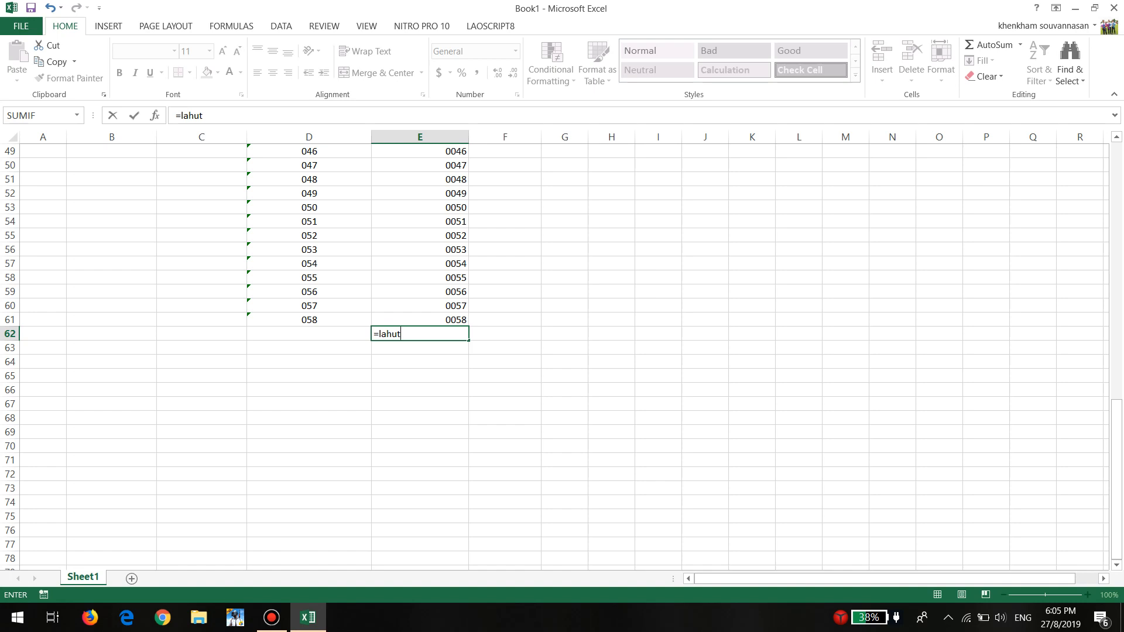
key("Return")
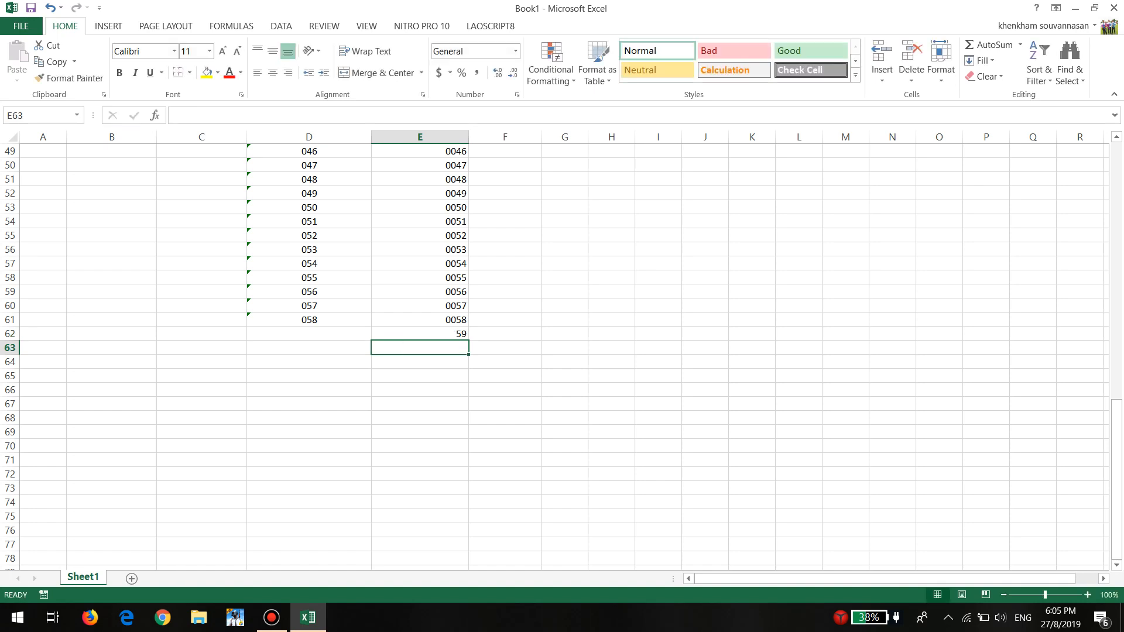
key("Up")
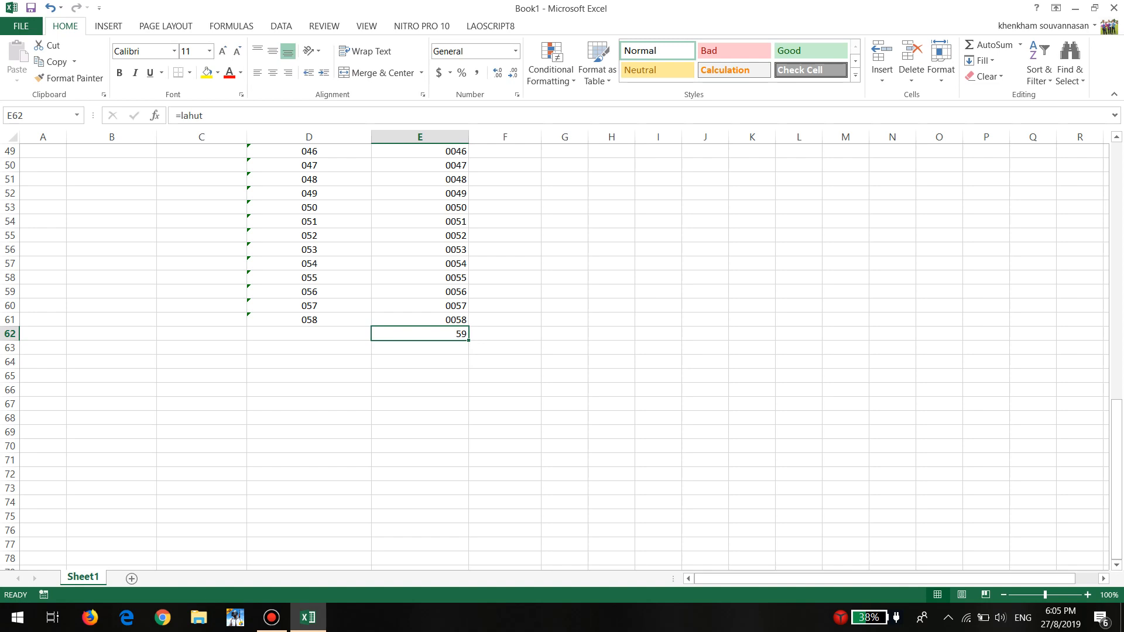
key("Up")
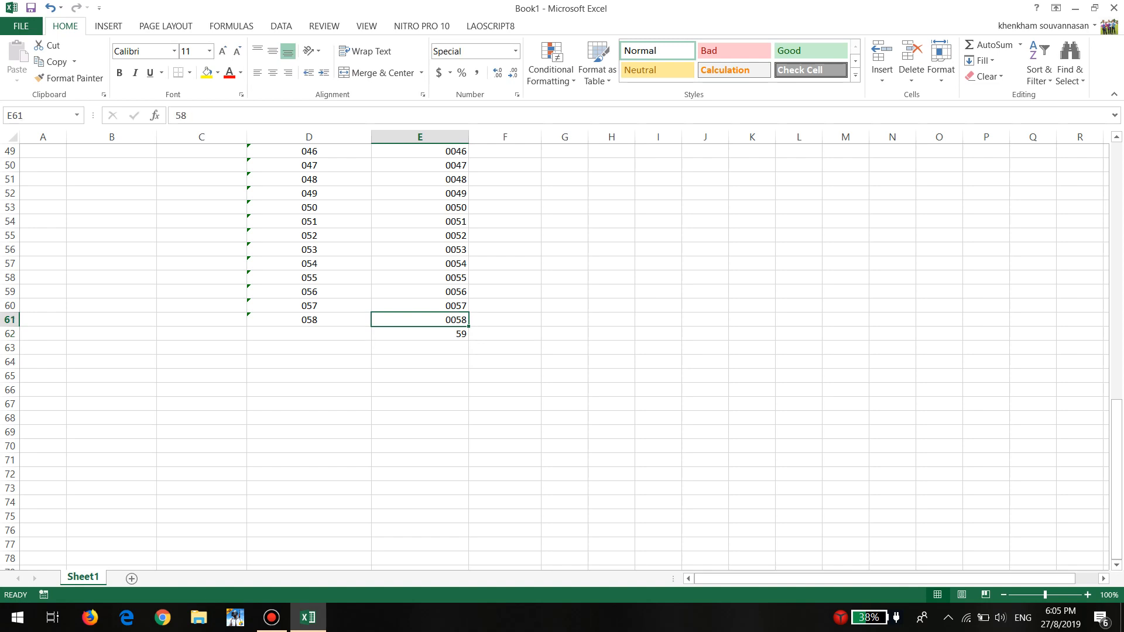
left_click(419, 193)
left_click(420, 221)
key("ctrl+Down")
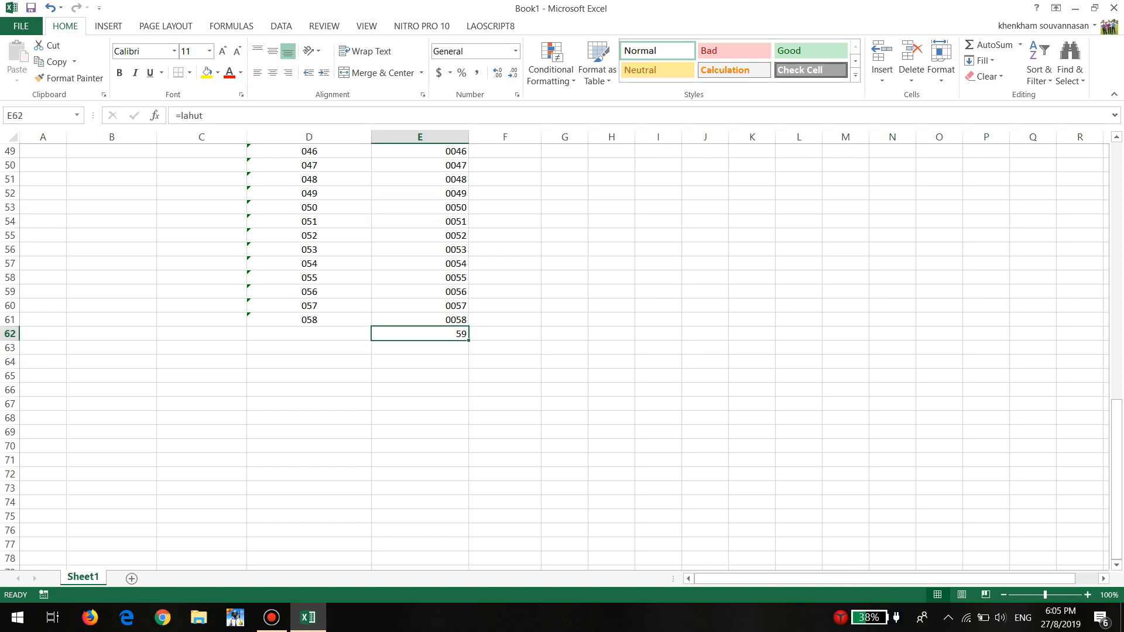
key("Up")
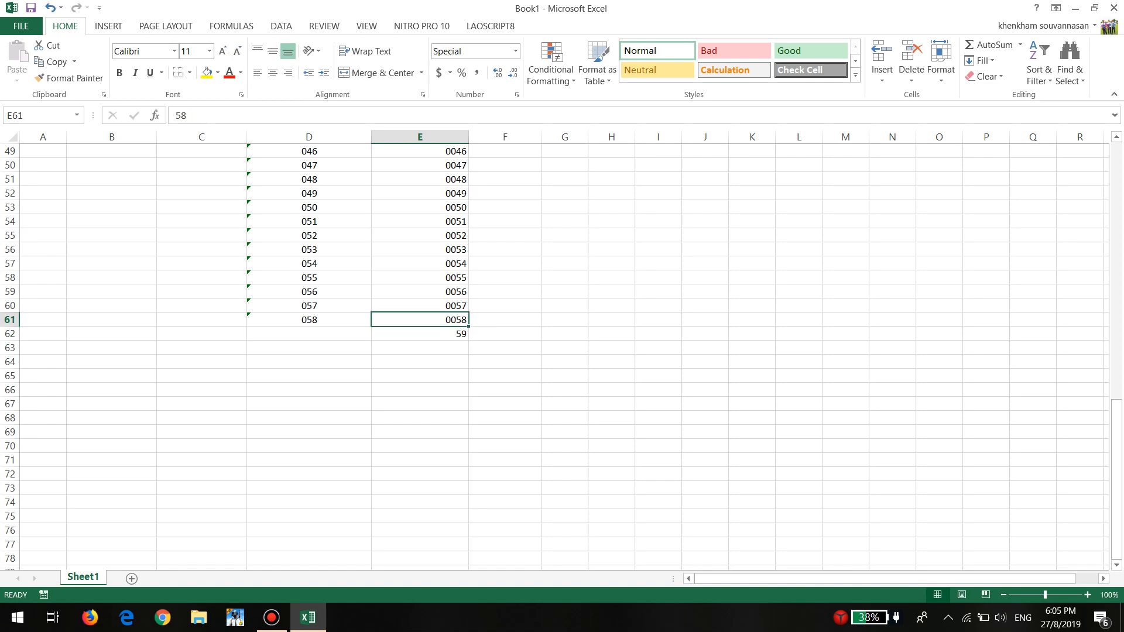
Extend the numbering in column E from E61 down to E66 as a filled series
left_click_drag(468, 326, 463, 391)
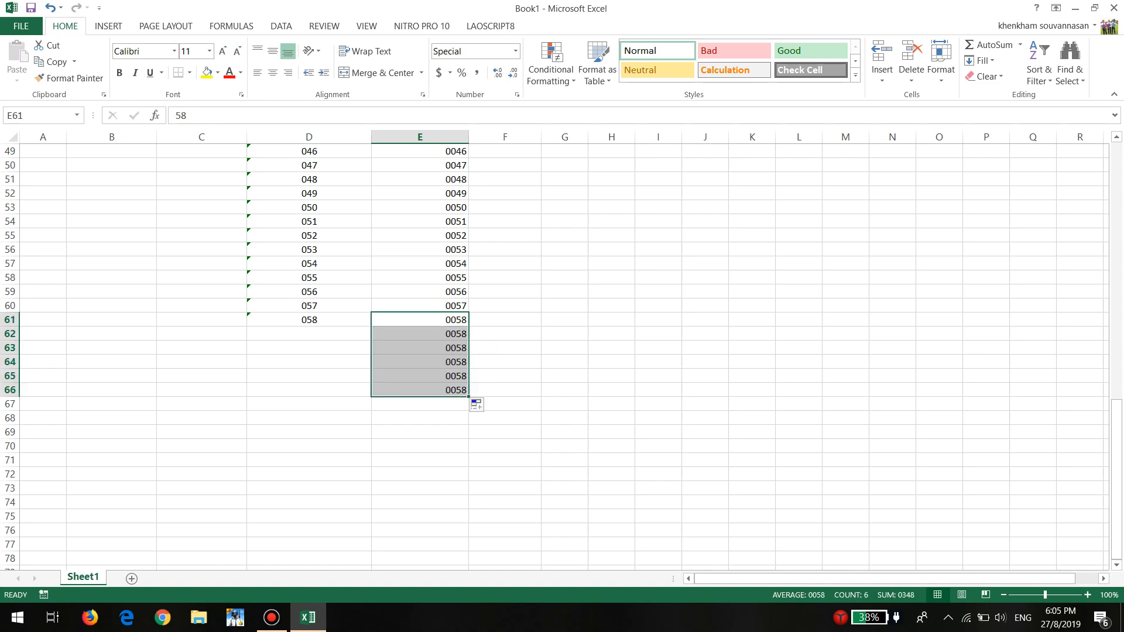
left_click(476, 404)
left_click(500, 442)
left_click(420, 348)
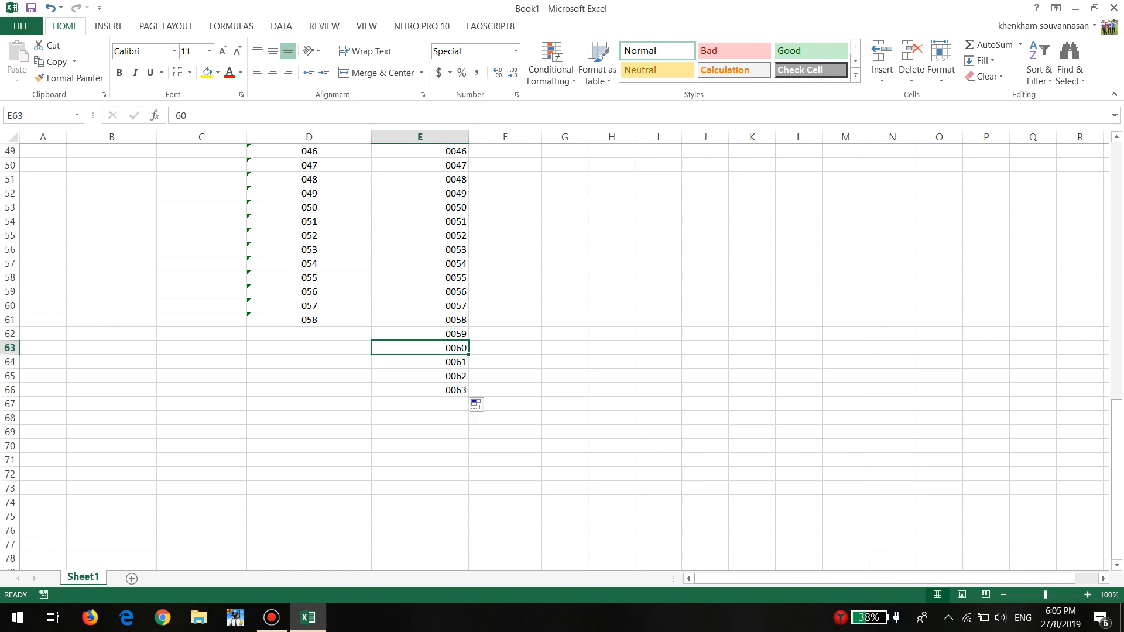
left_click(420, 235)
left_click(419, 362)
left_click(420, 222)
Enter the numbers 1, 2 and 3 in cells G4 to G6
scroll(420, 221, "up", 4)
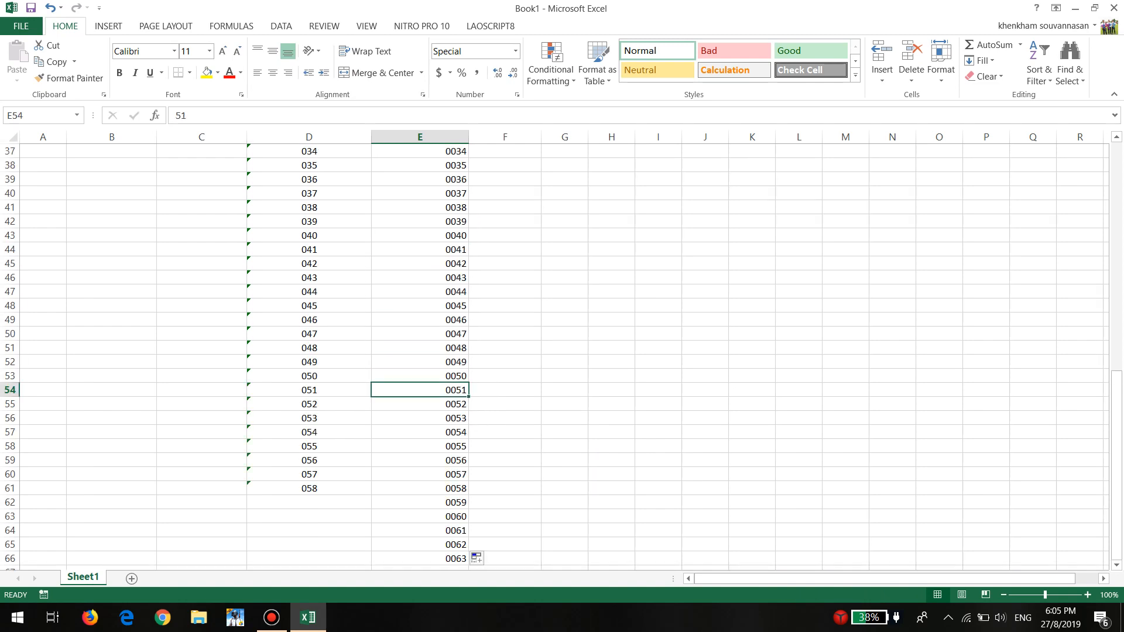
scroll(420, 351, "up", 12)
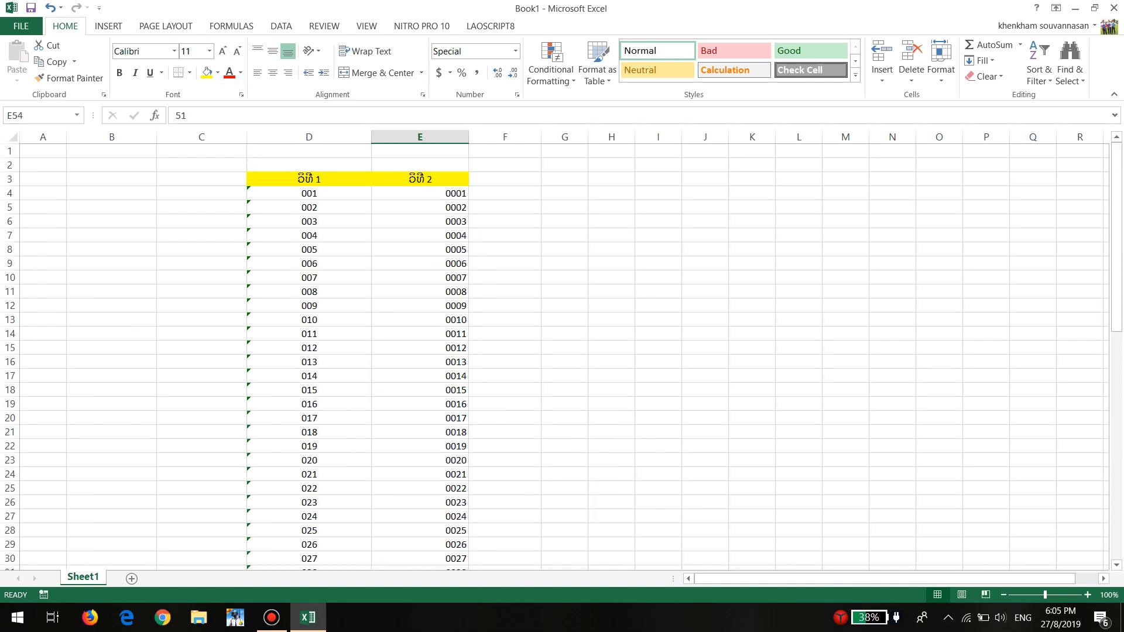
left_click(564, 193)
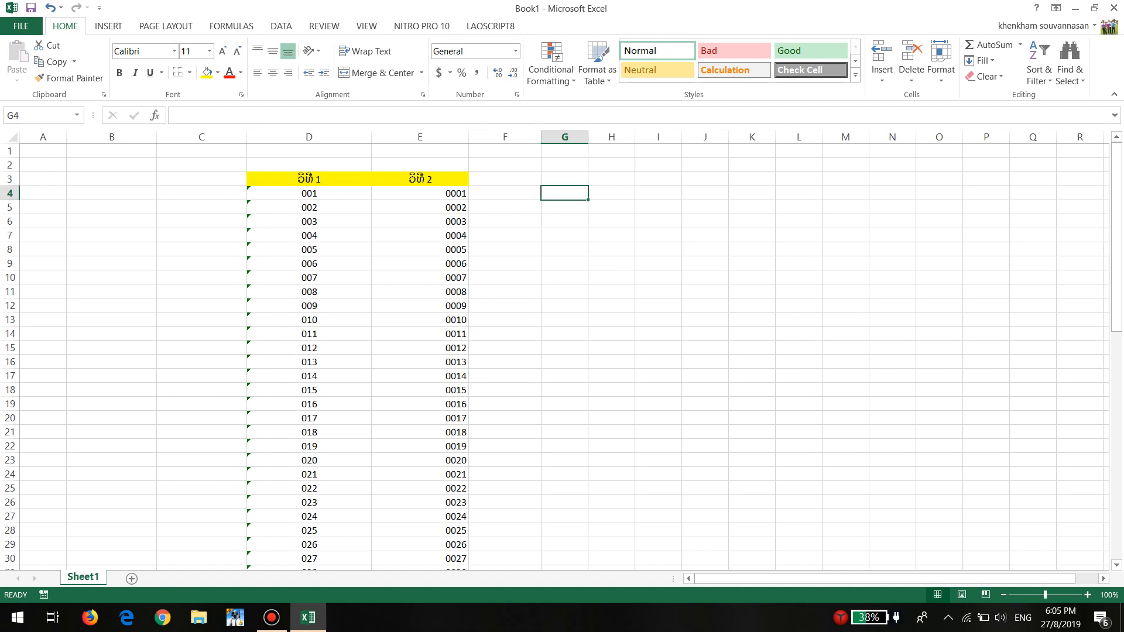
type("1")
key("Return")
type("2")
key("Return")
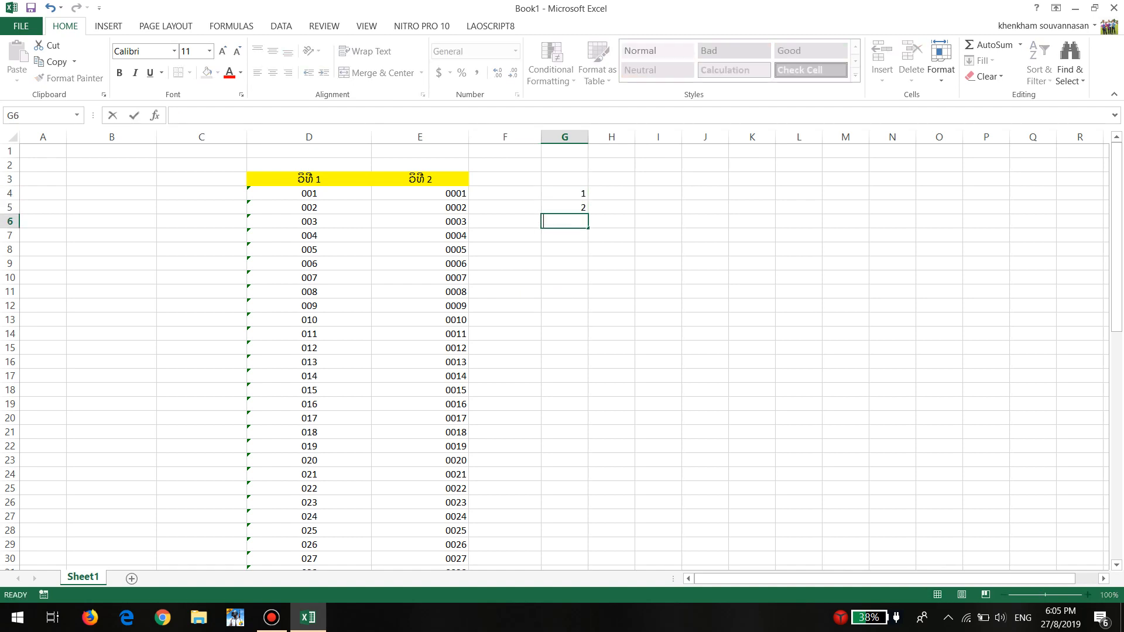
type("3")
key("Return")
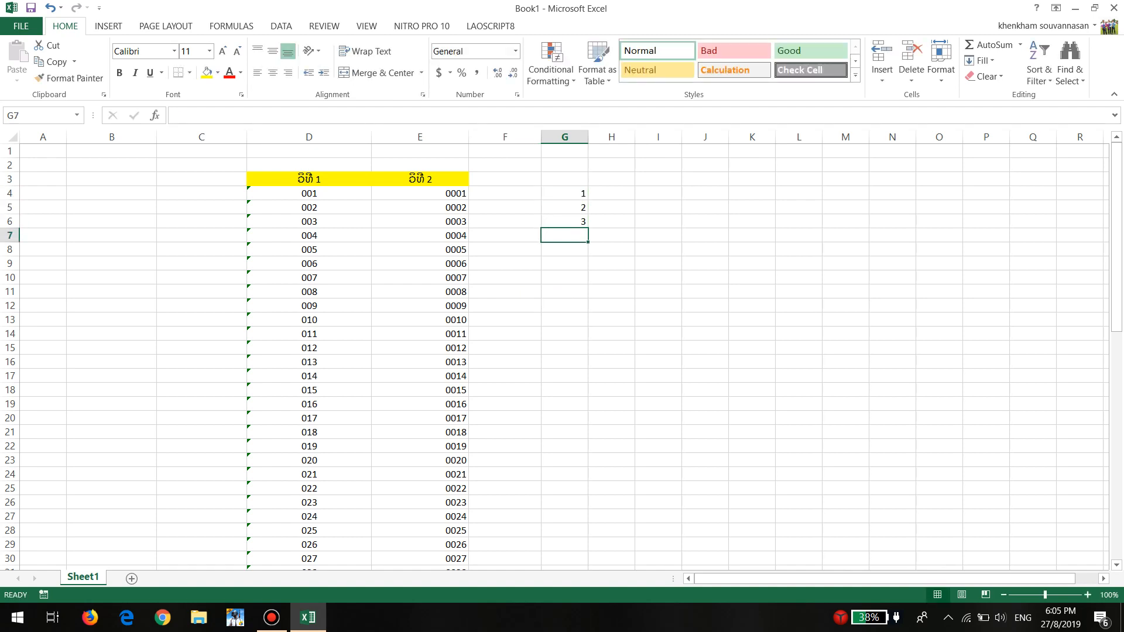
Enter the defined name formula =lahut in the separate cell G20
left_click(564, 418)
type("=")
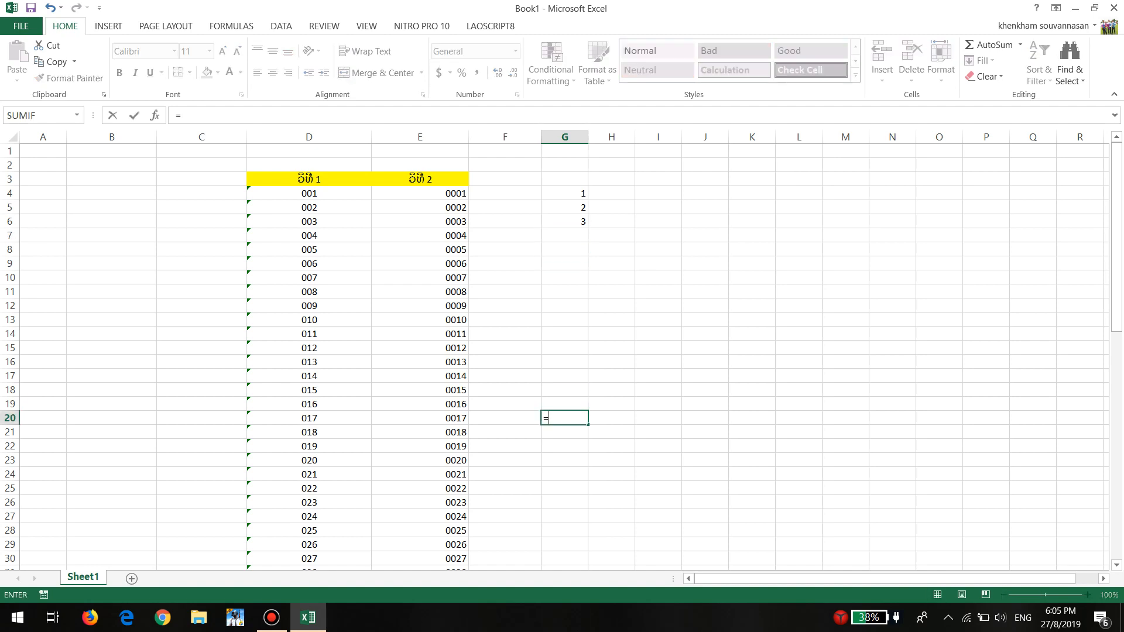
type("l")
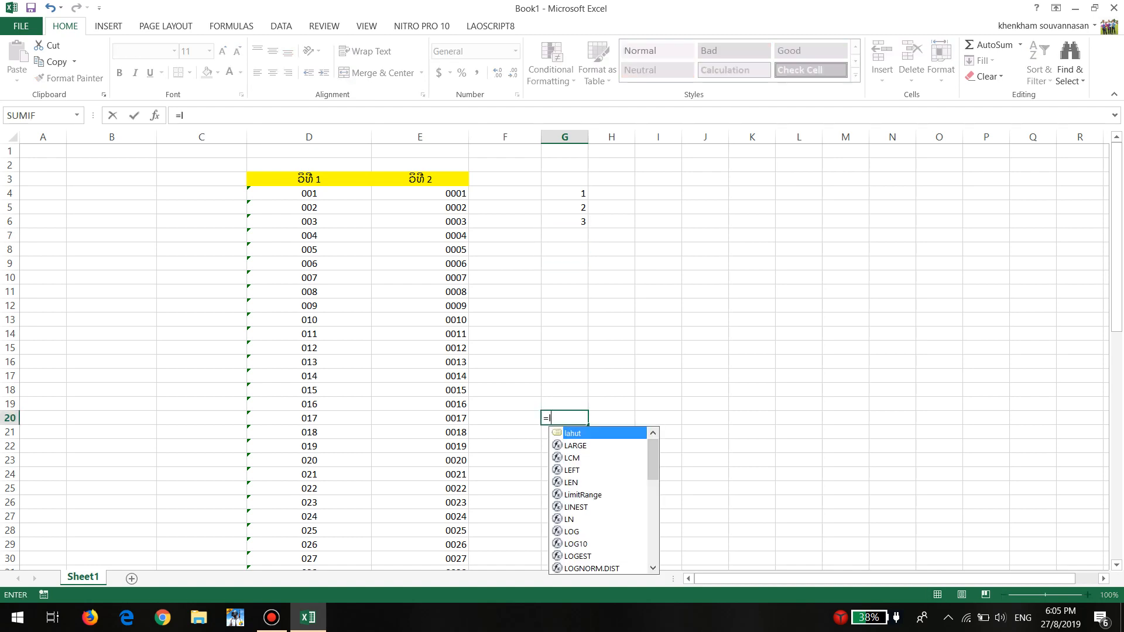
key("Tab")
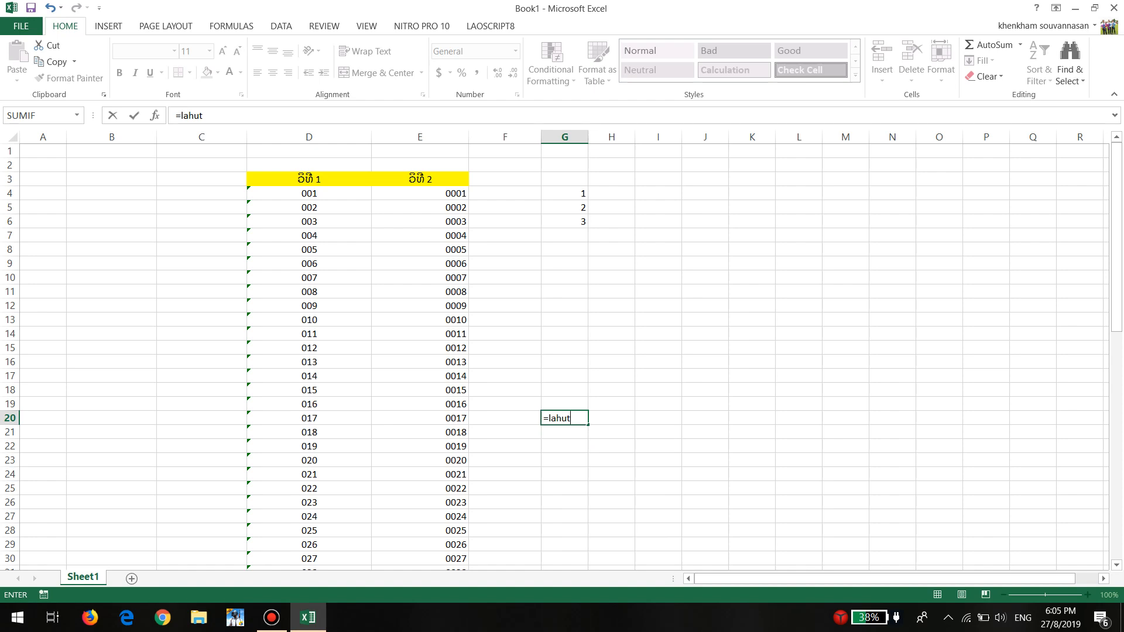
key("Return")
left_click(564, 418)
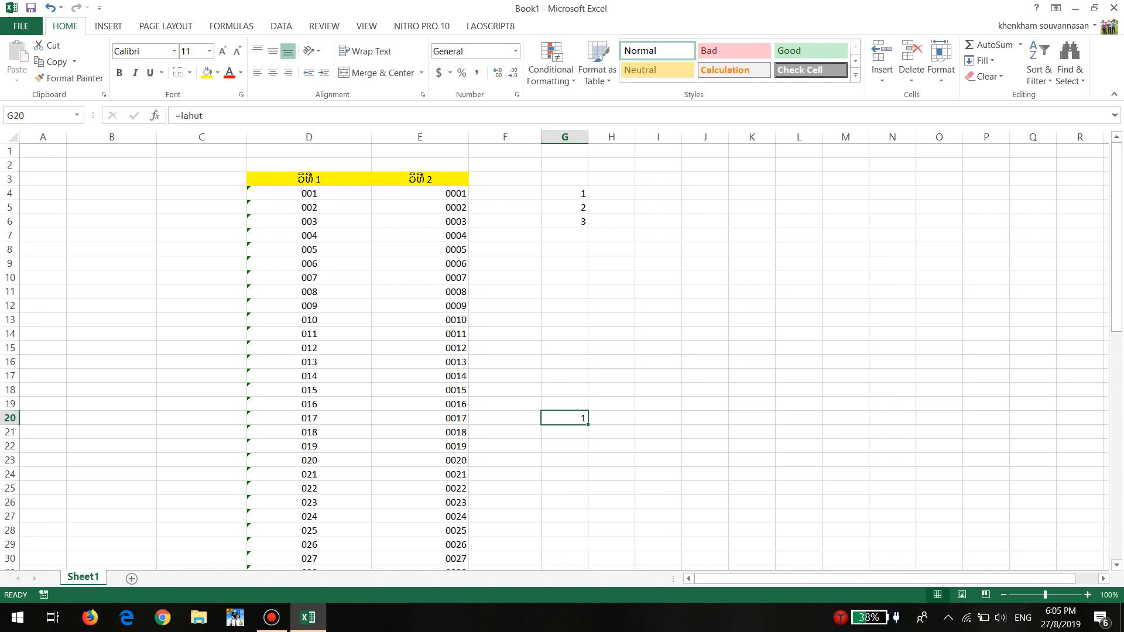
Enter the defined name formula =lahut in G7 and fill it down to G21
left_click_drag(564, 193, 564, 222)
left_click(564, 236)
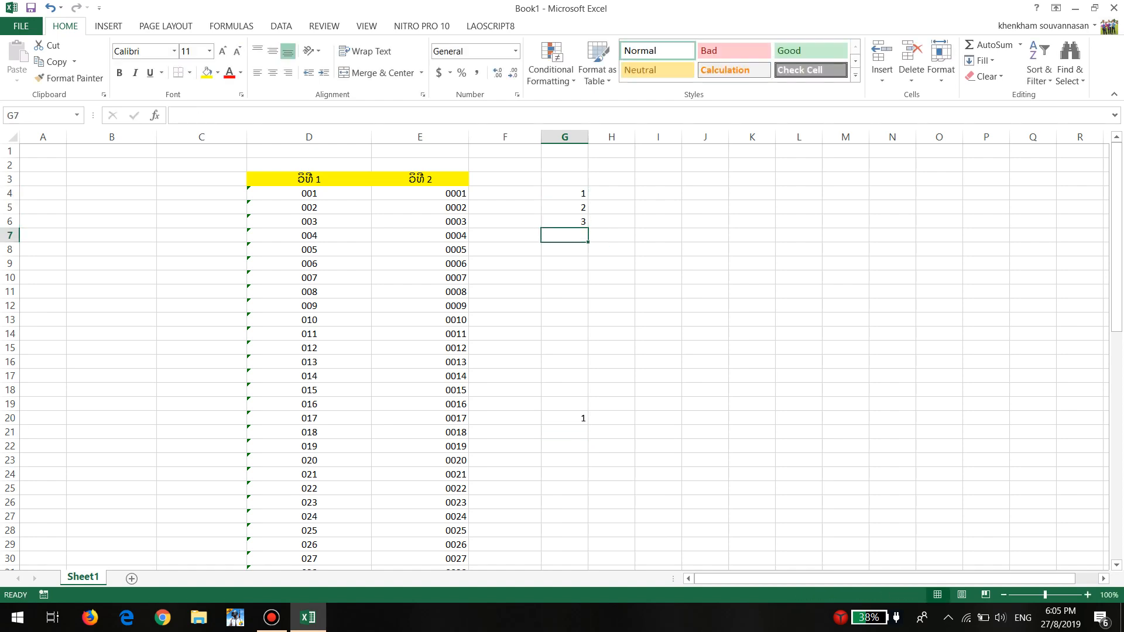
type("=la")
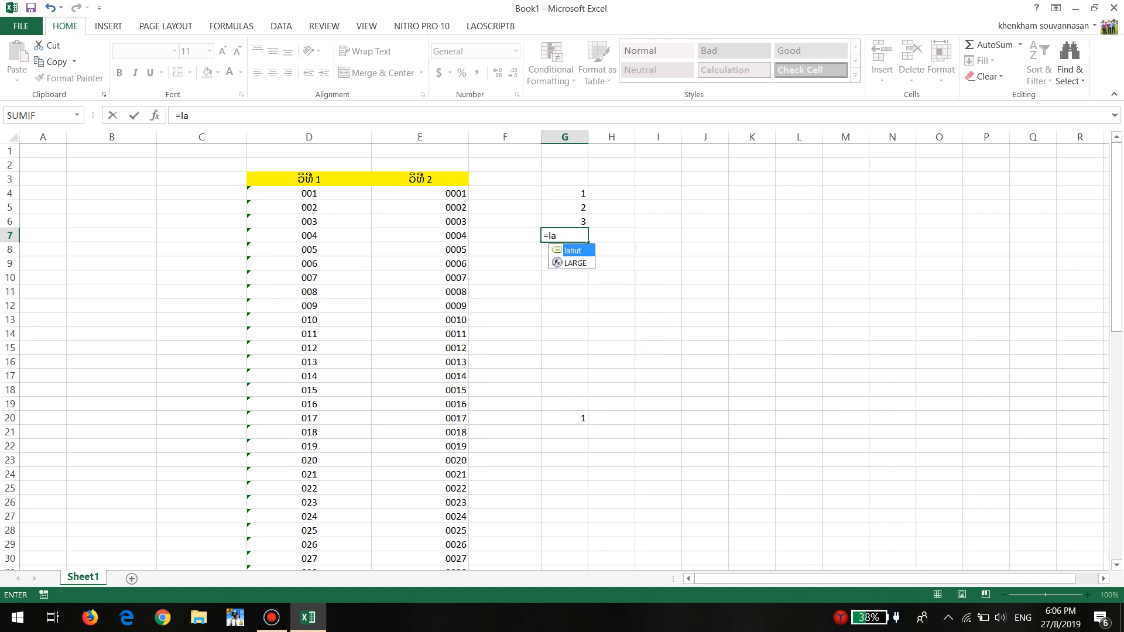
key("Tab")
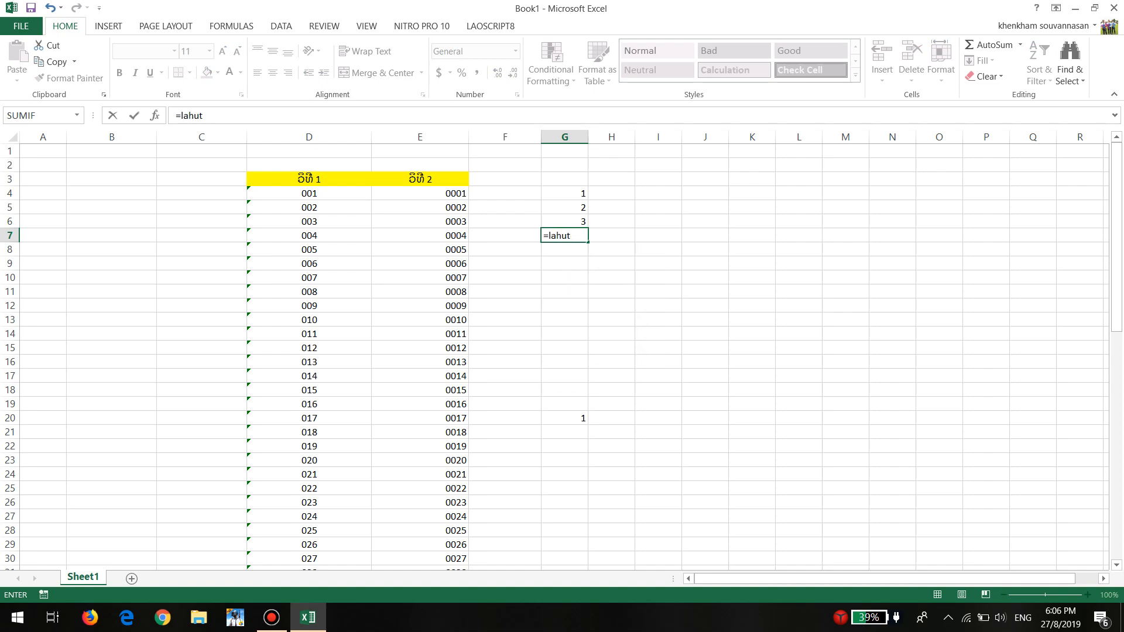
key("Return")
left_click(582, 239)
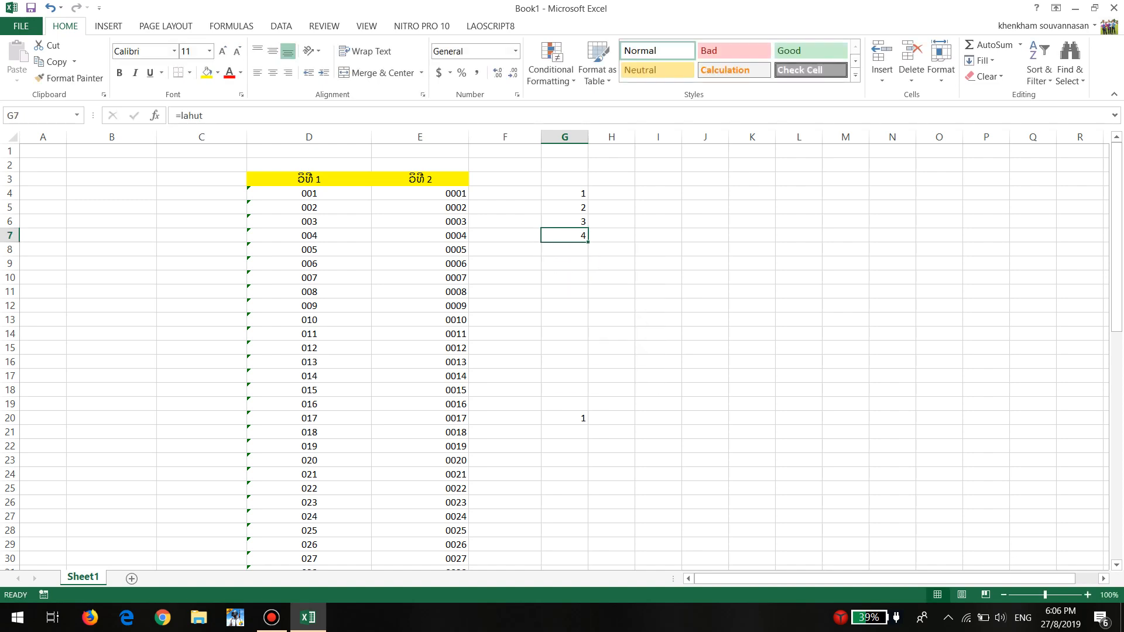
left_click_drag(587, 241, 587, 436)
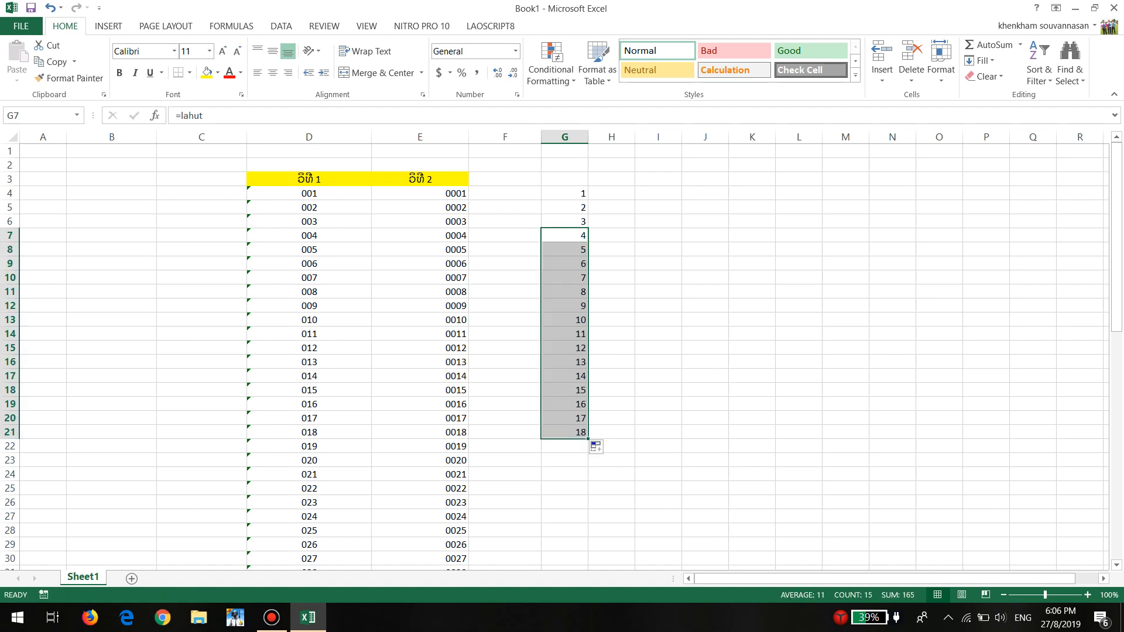
left_click(751, 278)
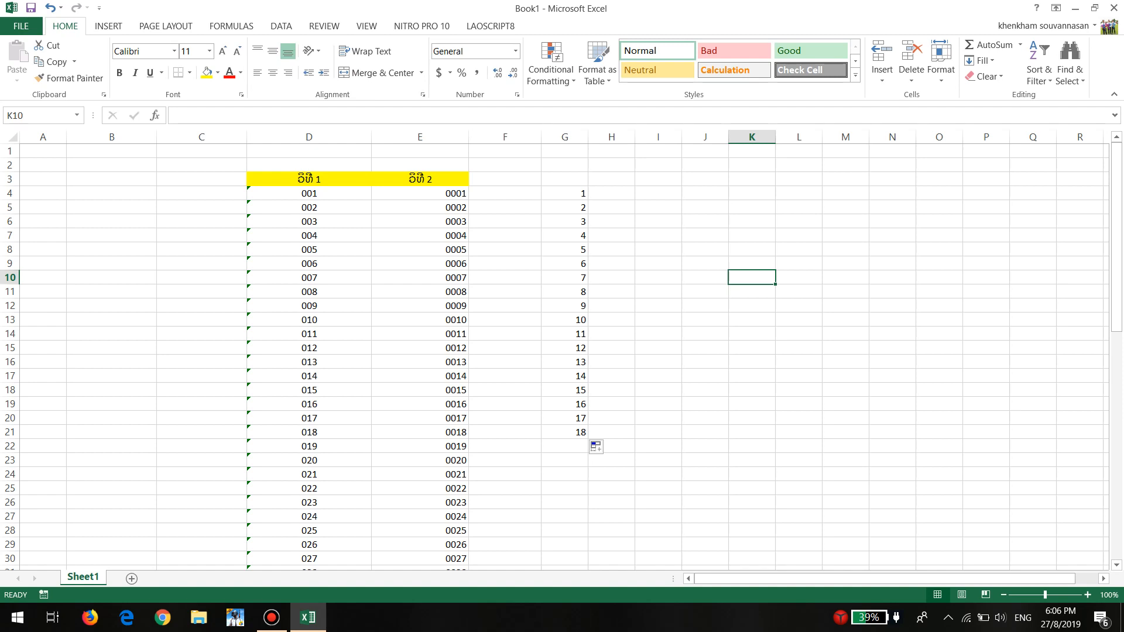
Clear the contents of the range G3:H25
left_click_drag(565, 178, 612, 488)
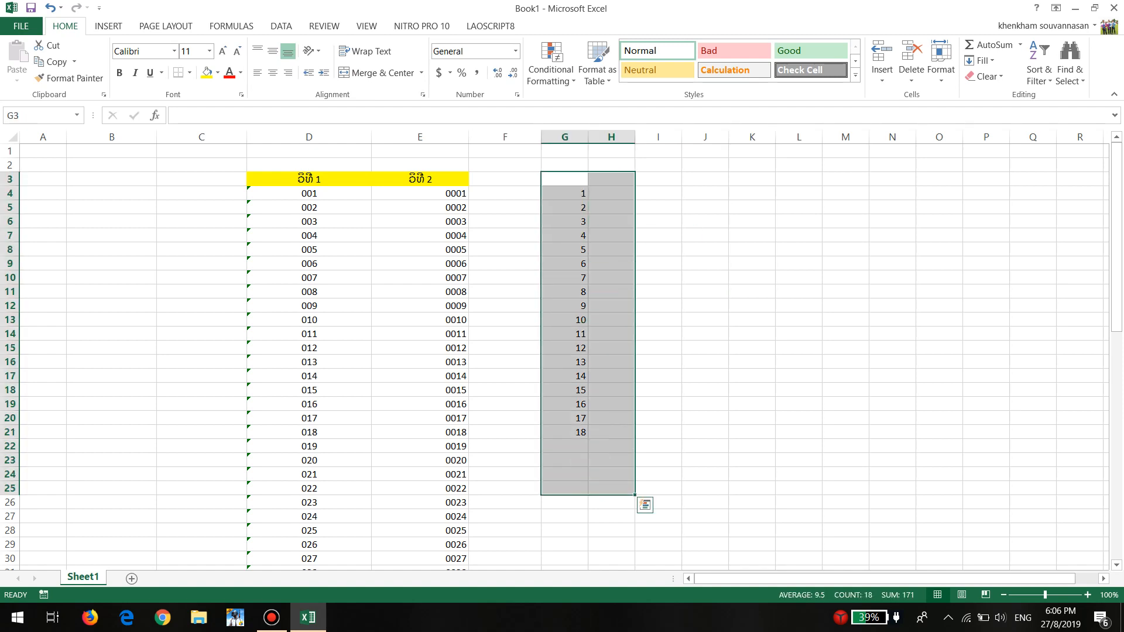
key("Delete")
left_click(611, 221)
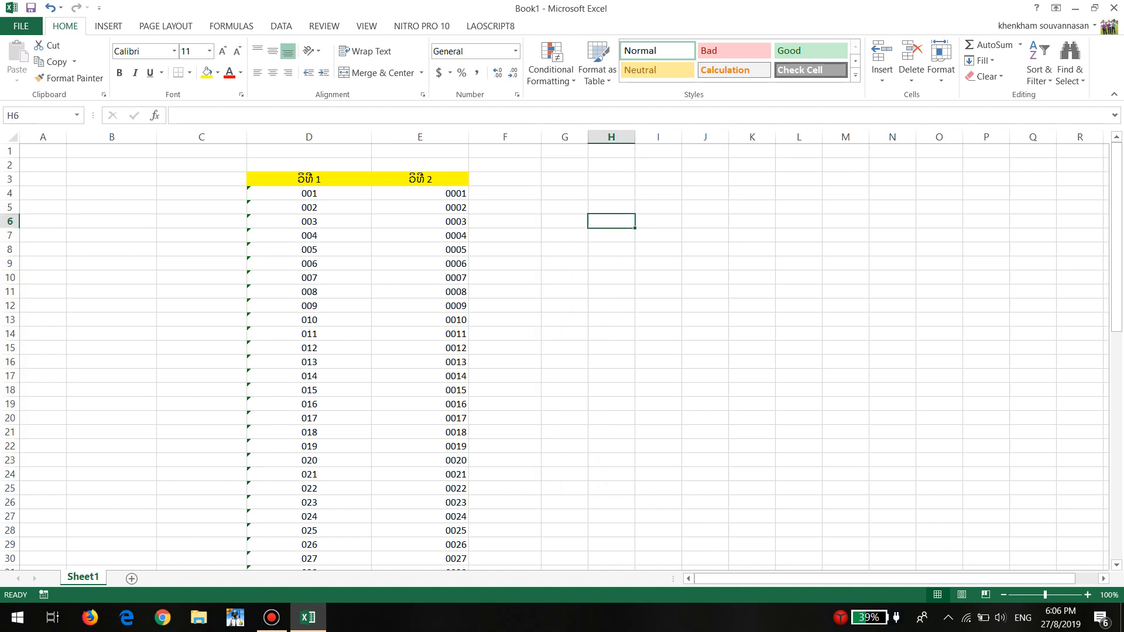
left_click(111, 193)
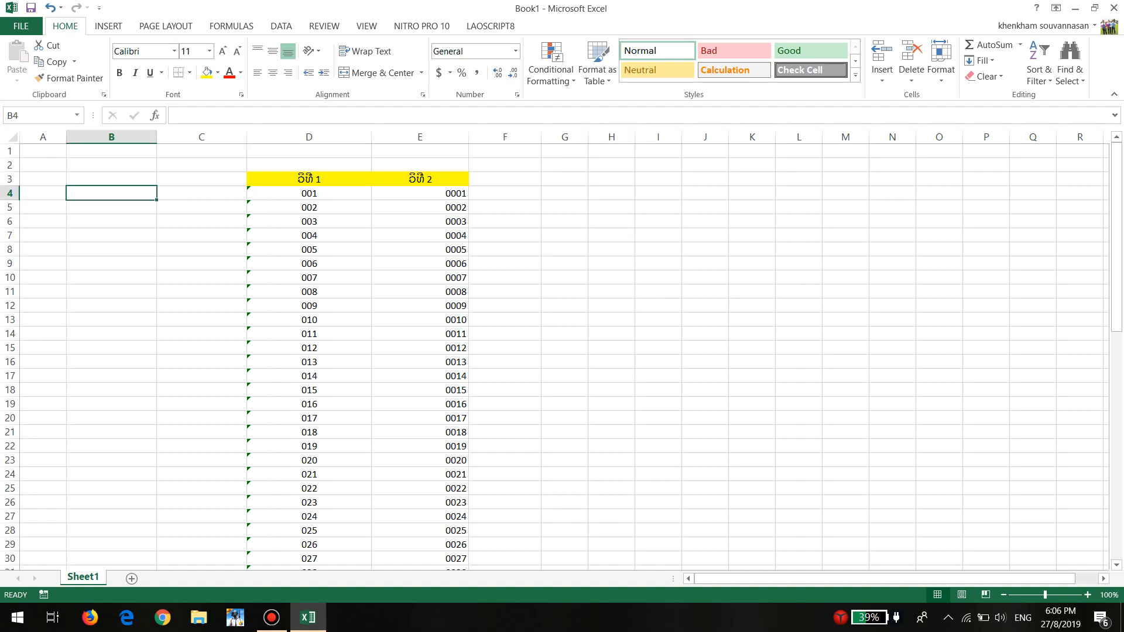
left_click_drag(201, 178, 527, 546)
left_click(612, 238)
scroll(611, 238, "up", 10)
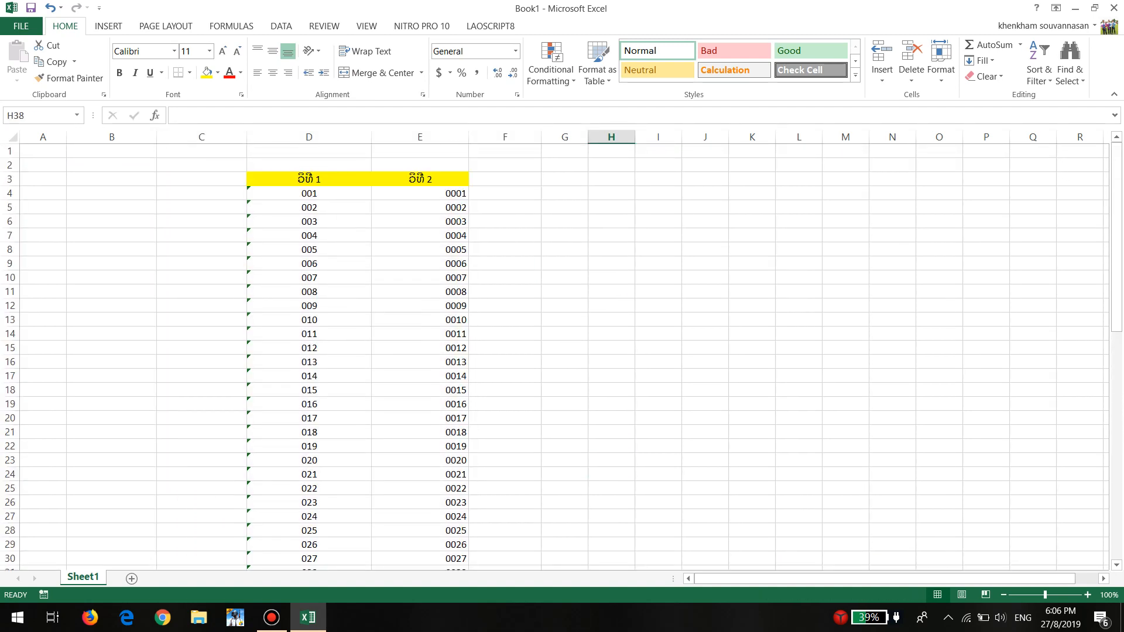
Enter the number 1000 in cell F3
left_click(505, 179)
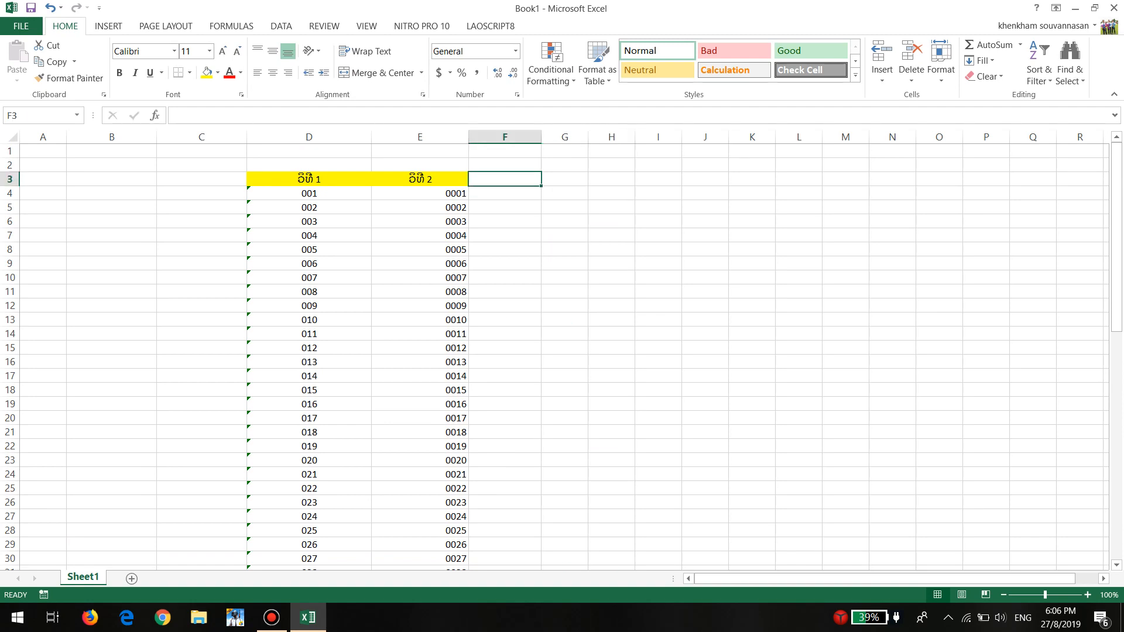
left_click(564, 179)
left_click(505, 179)
type("1000")
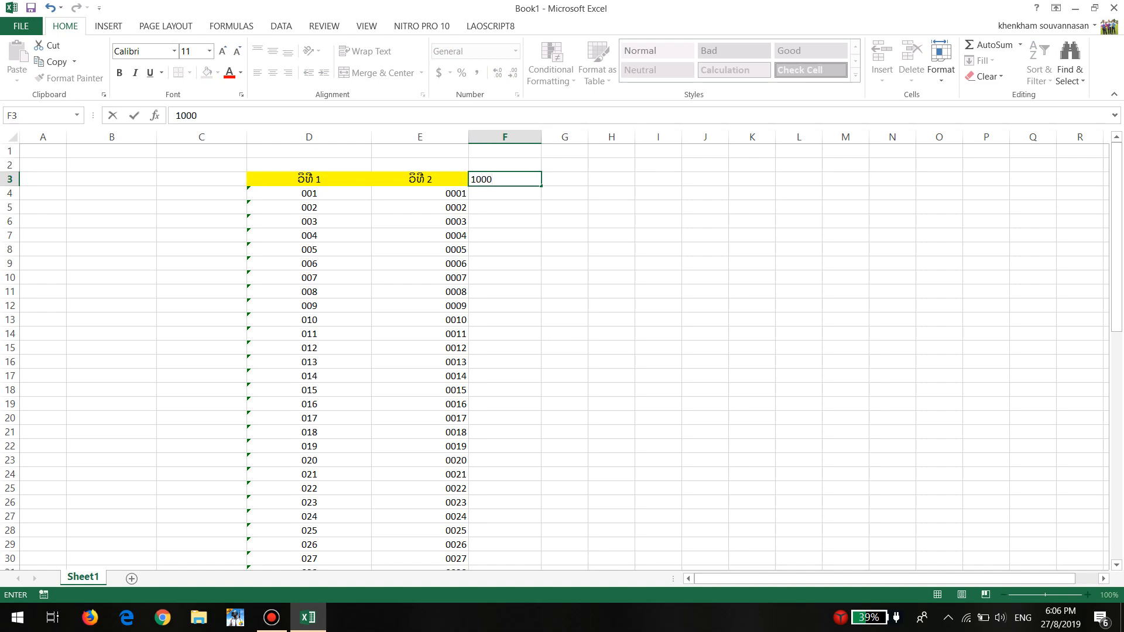
left_click(658, 207)
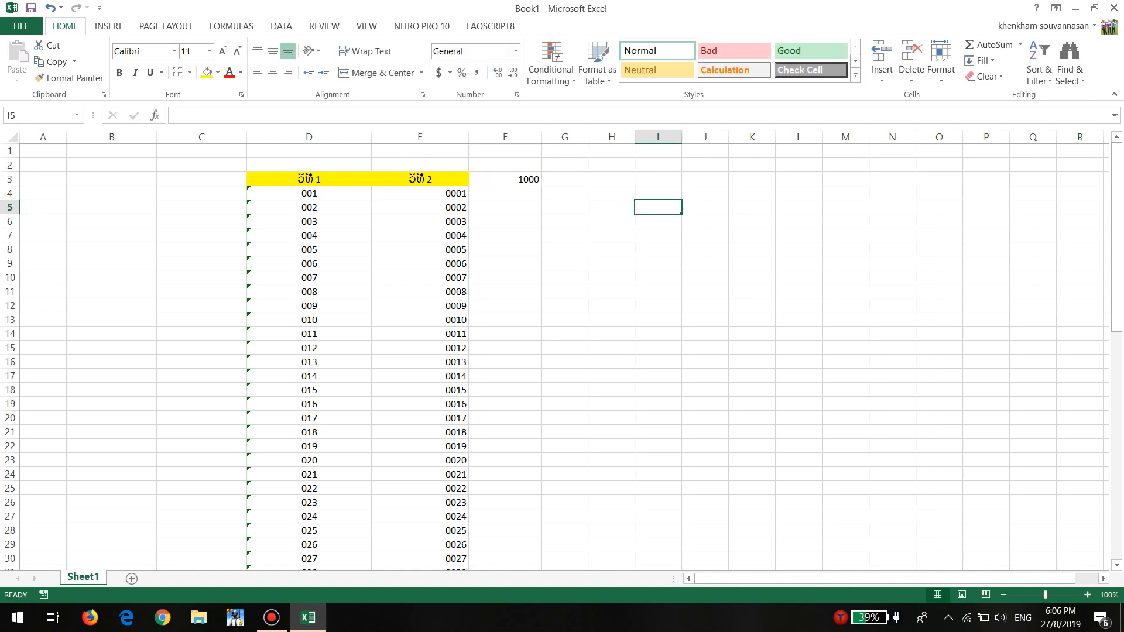
Format F3 with the comma style and reduce it to zero decimal places
left_click(504, 179)
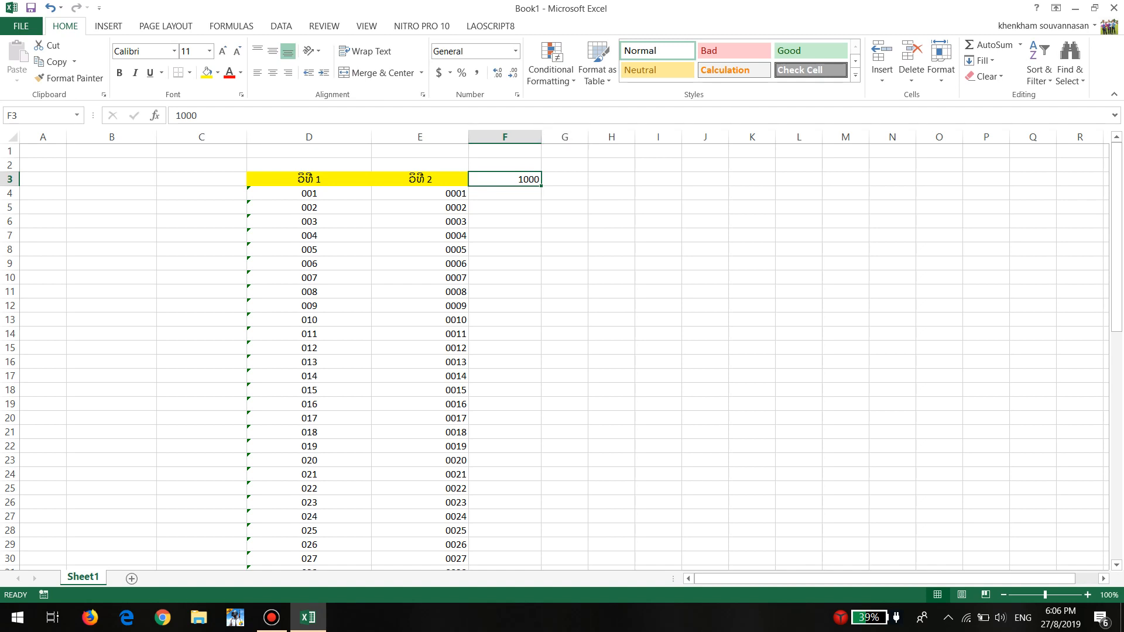
left_click(477, 72)
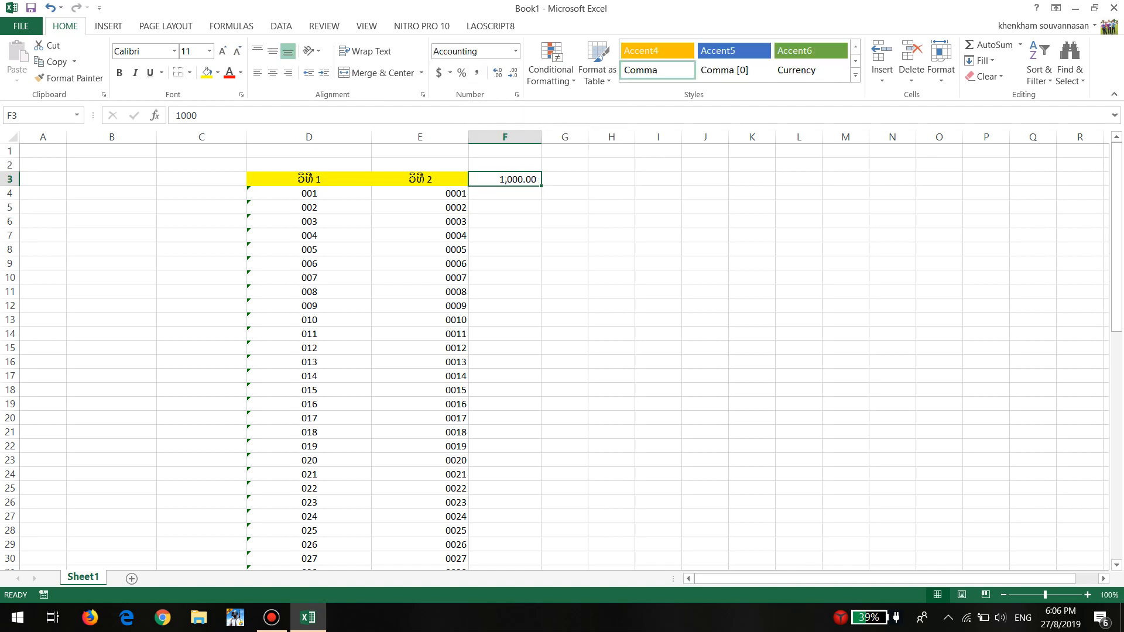
left_click(513, 73)
left_click(512, 73)
left_click(505, 193)
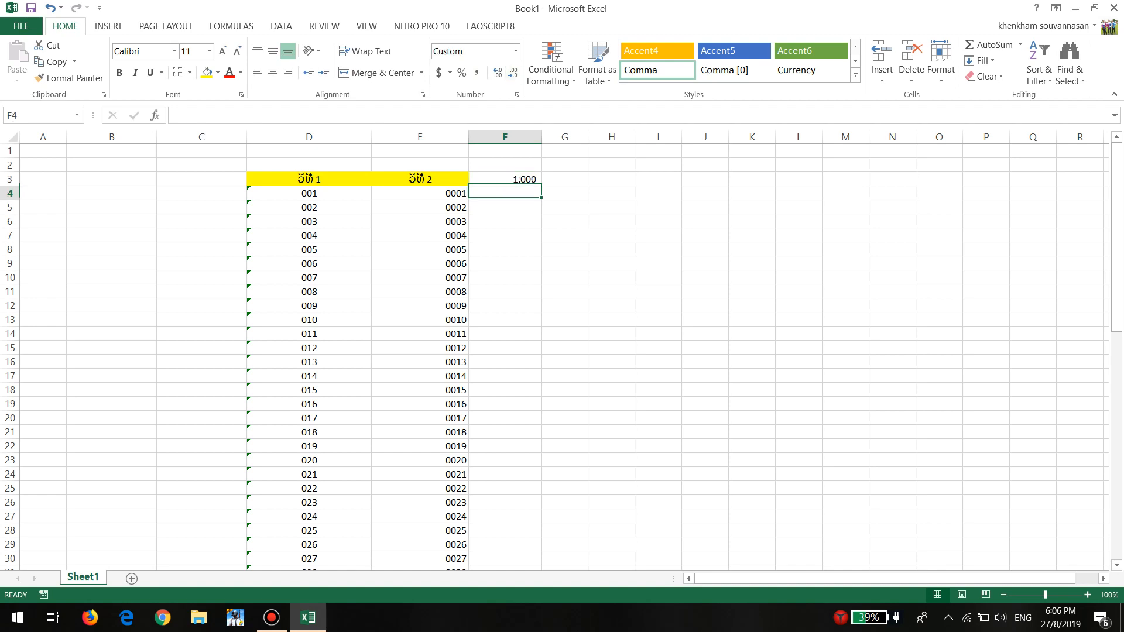
left_click(505, 180)
left_click(504, 235)
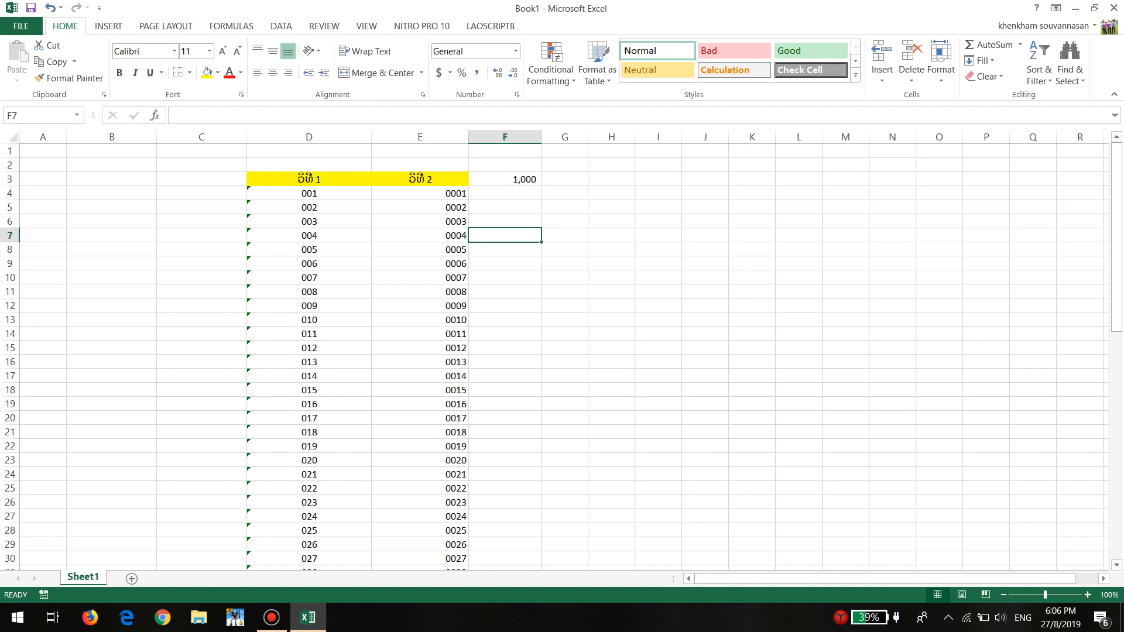
Enter the numbers 1000, 2000, 30000, 45000 and 20000 in cells F5 to F9
left_click(505, 207)
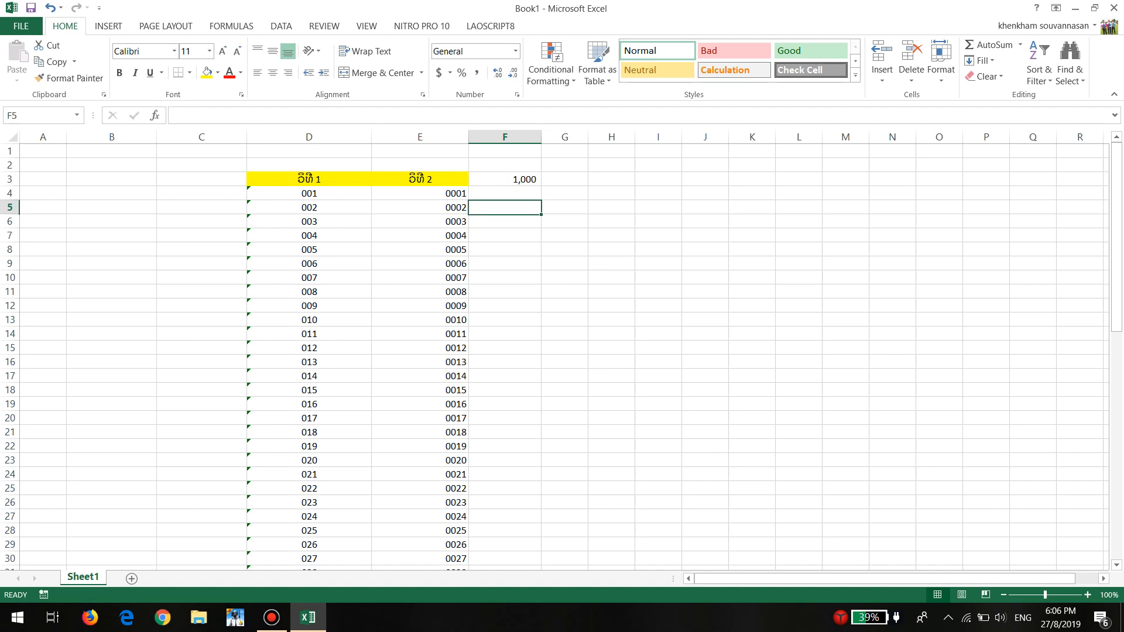
type("10")
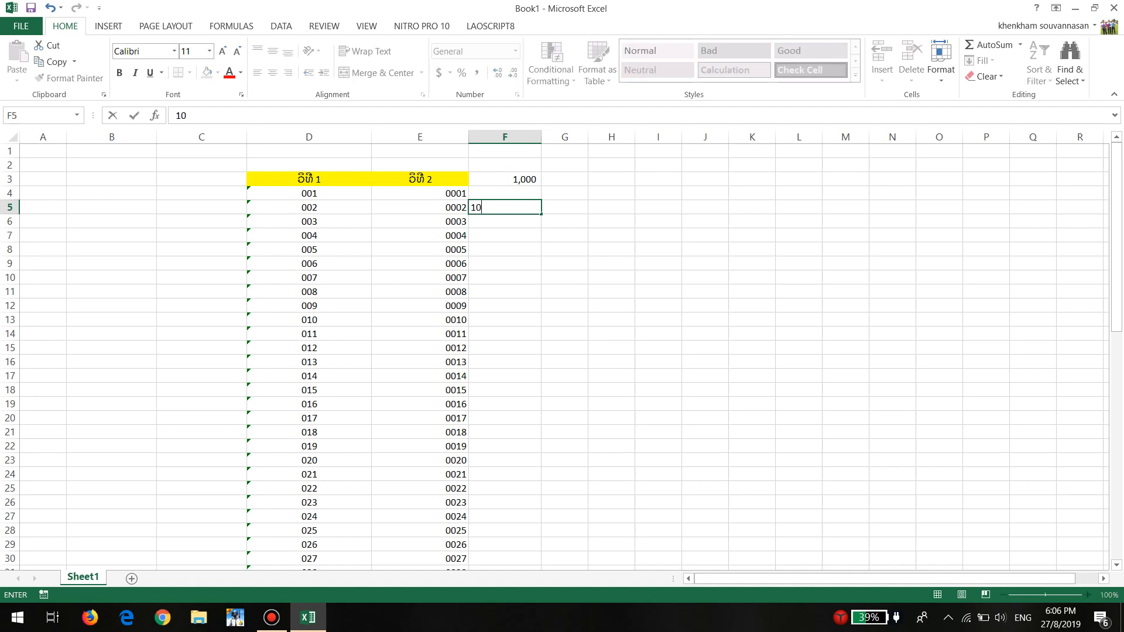
type("00")
key("Return")
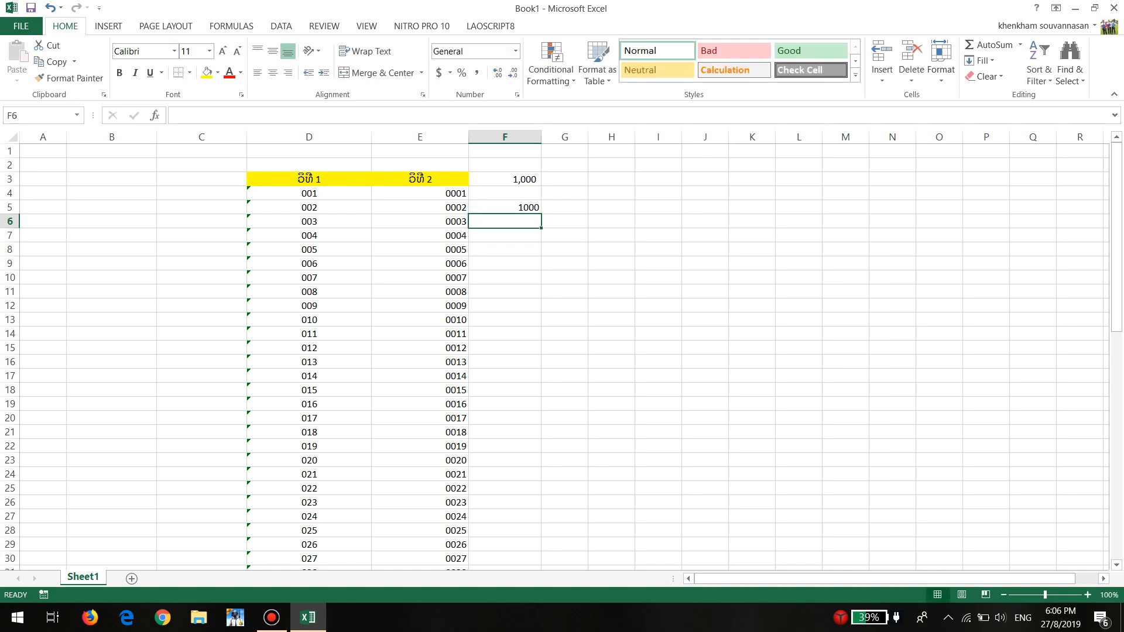
type("2000")
key("Return")
type("30000")
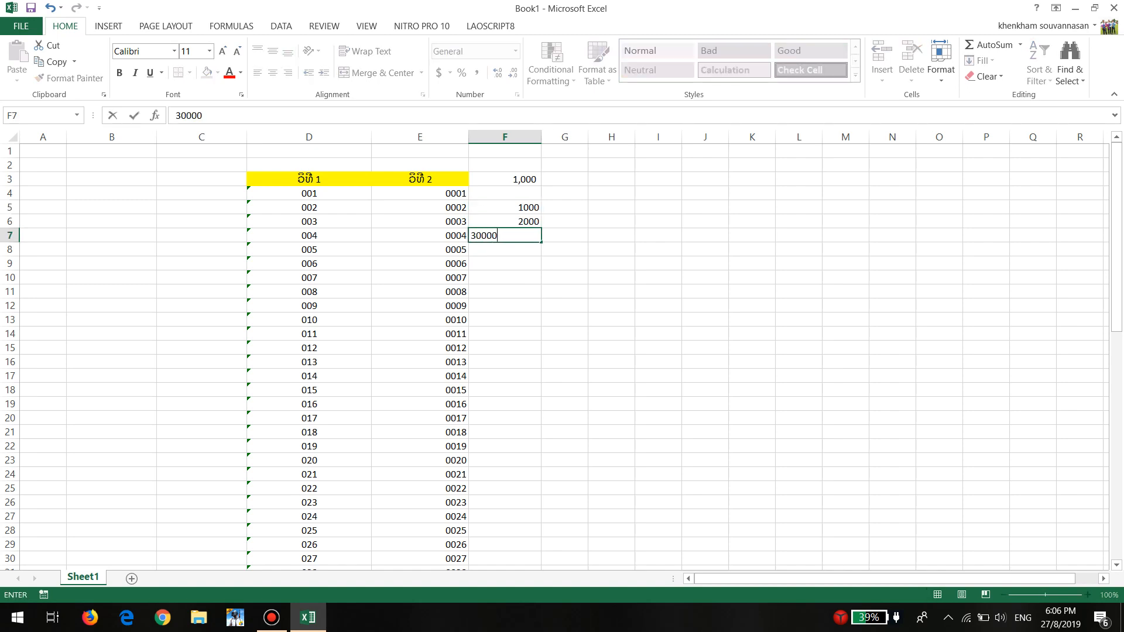
key("Return")
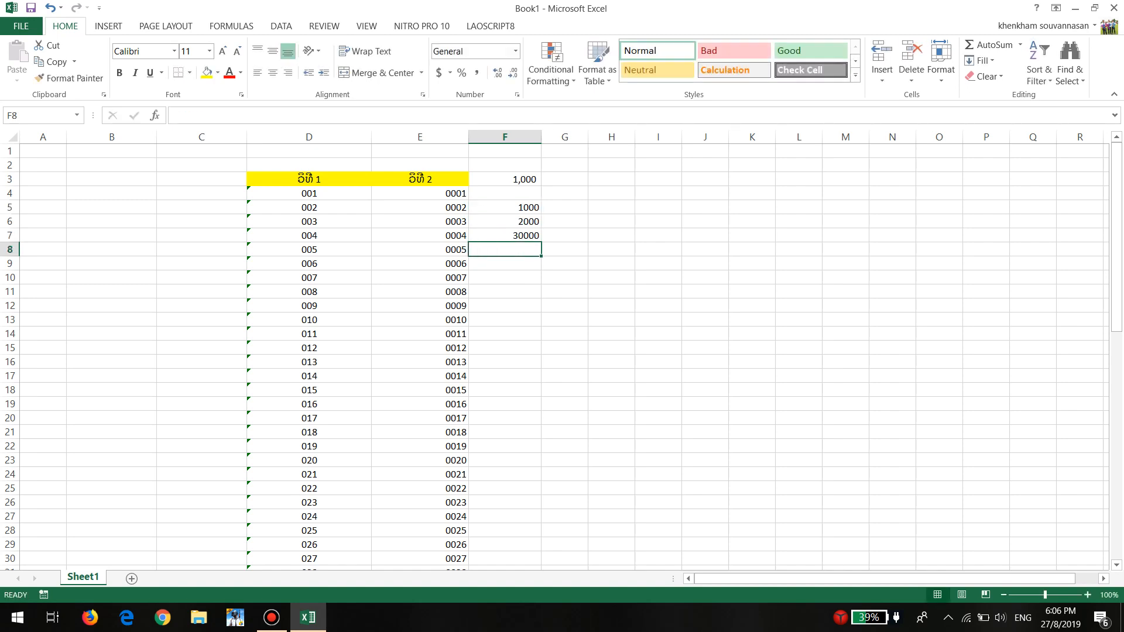
type("45000")
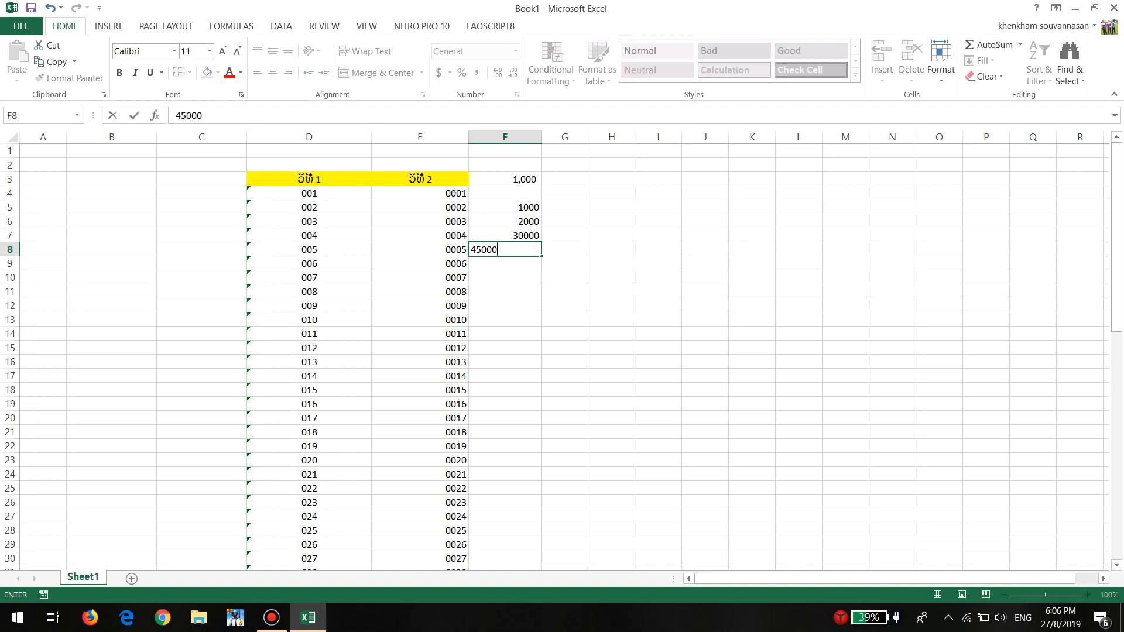
key("Return")
type("20000")
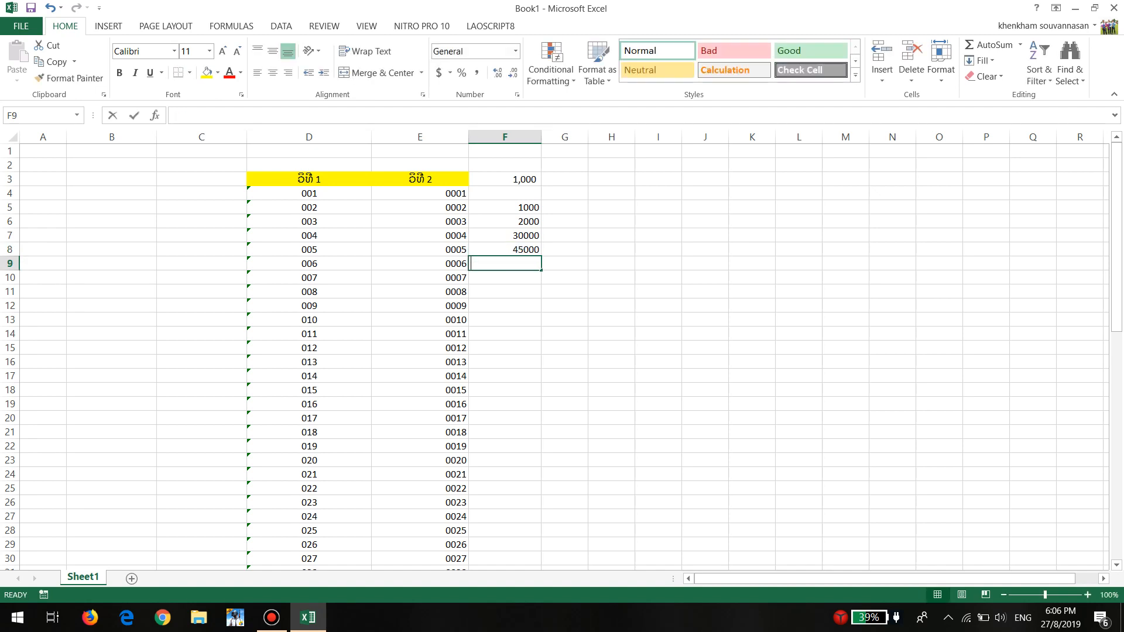
key("Return")
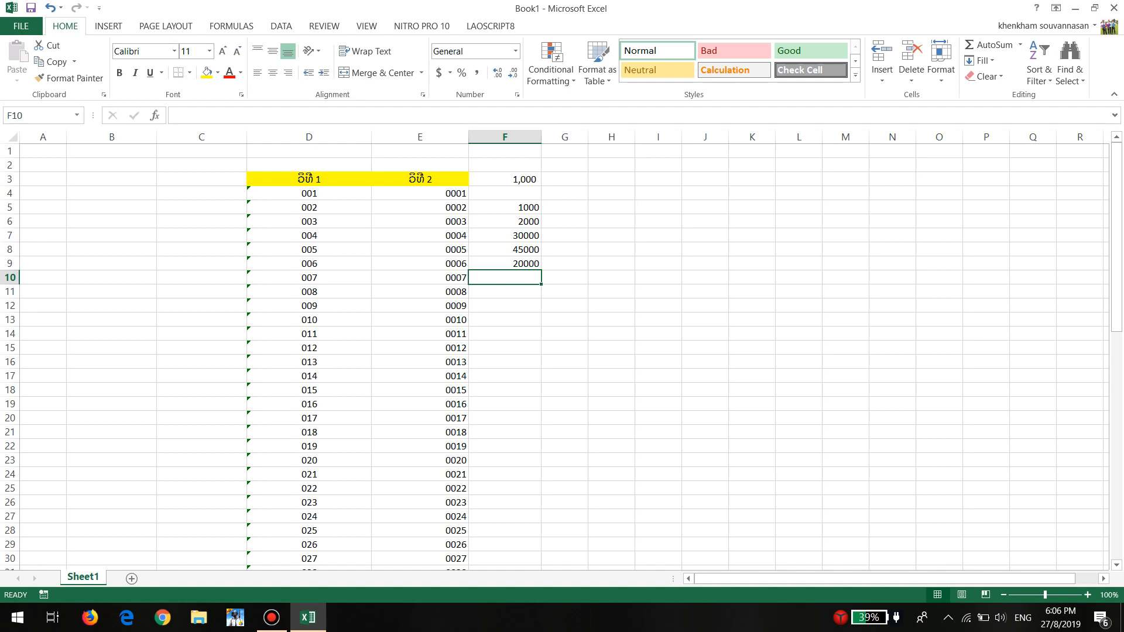
Format the range F3:F19 with the comma style and reduce it to zero decimal places
left_click_drag(515, 207, 515, 250)
left_click(508, 334)
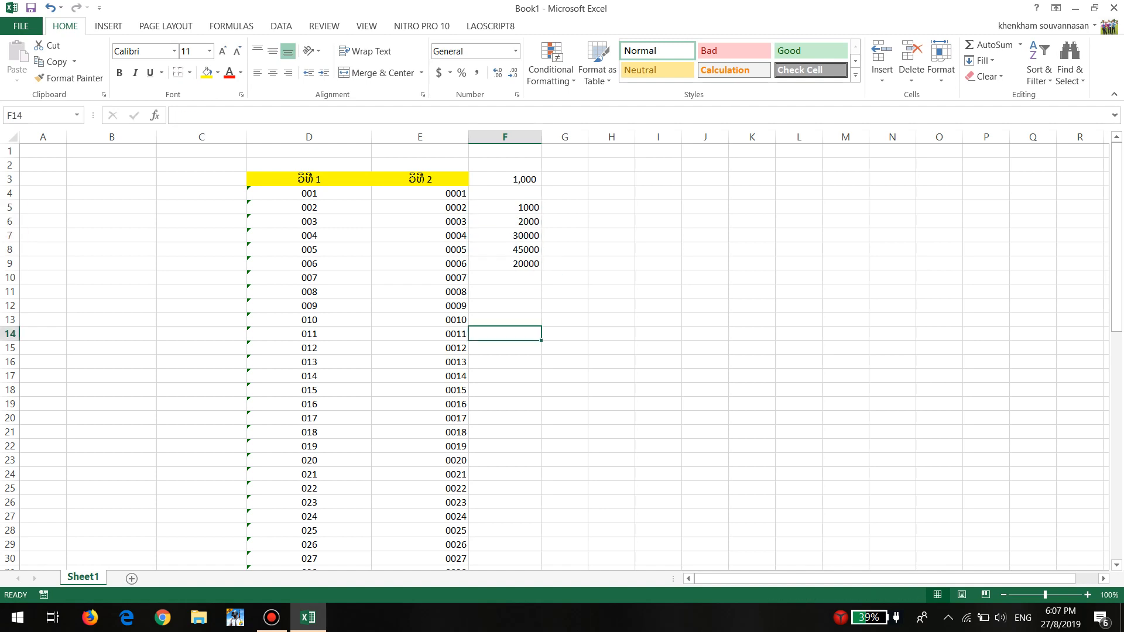
left_click_drag(515, 179, 515, 404)
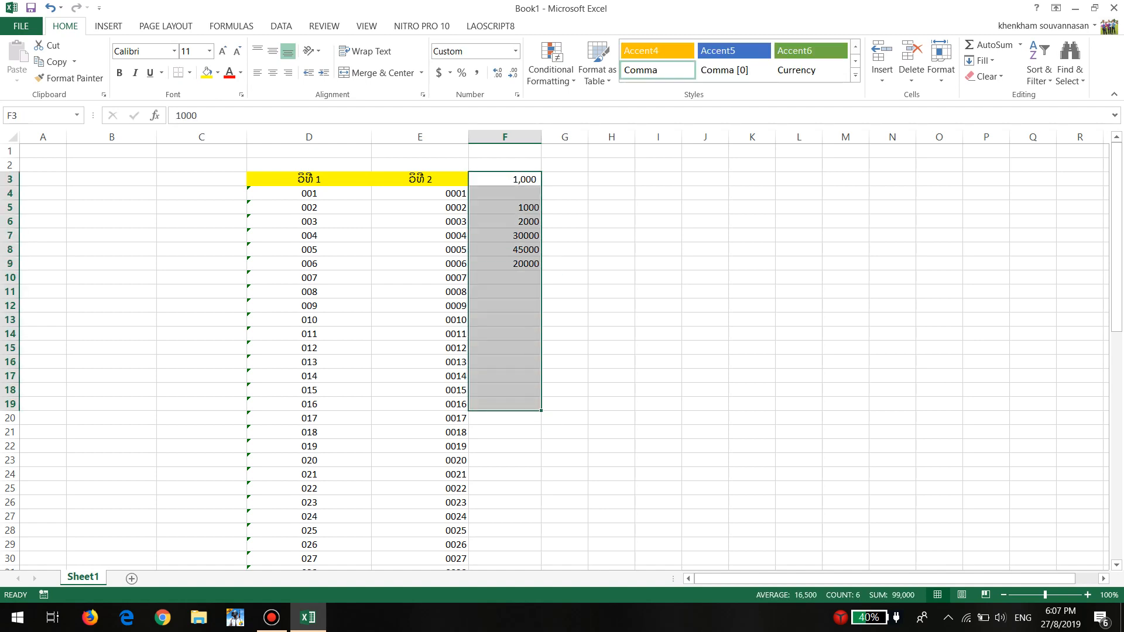
left_click(477, 73)
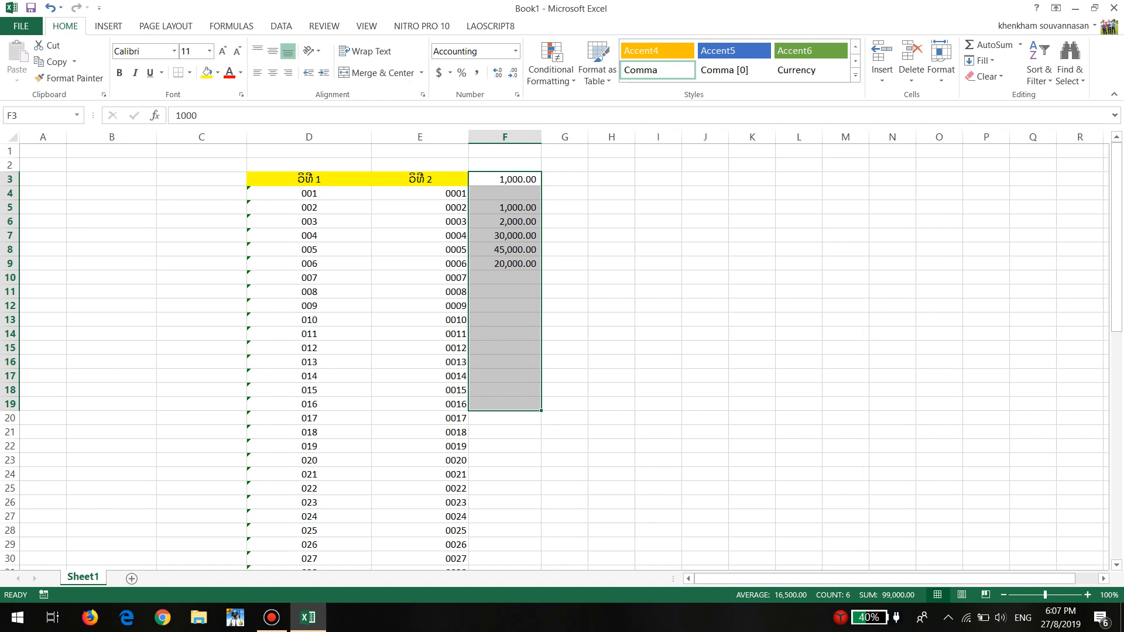
left_click(513, 73)
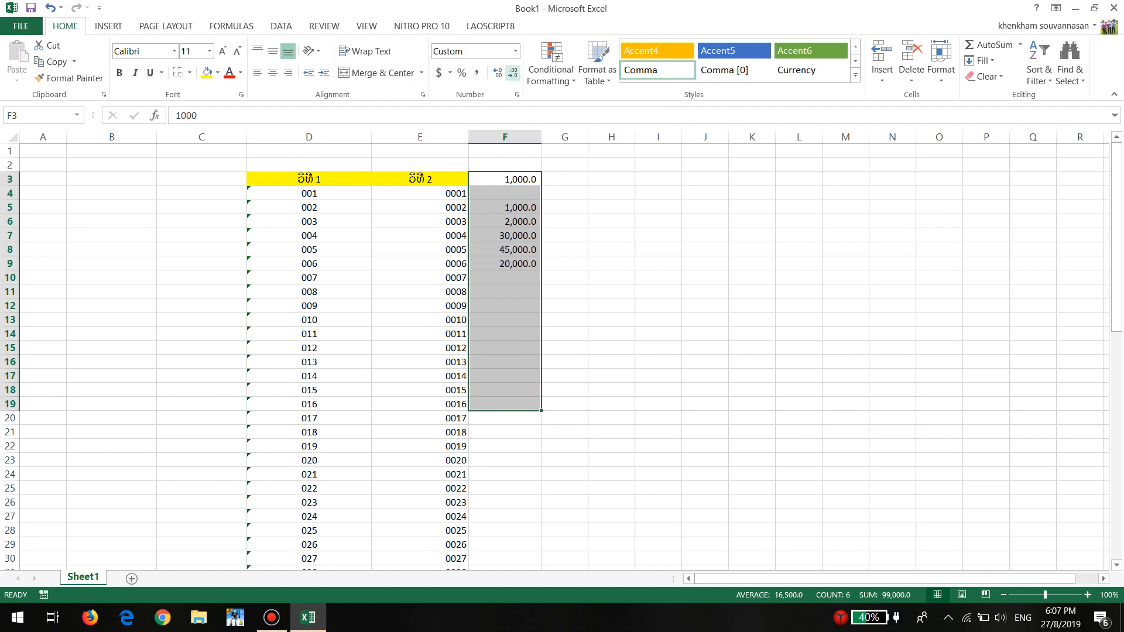
left_click(513, 73)
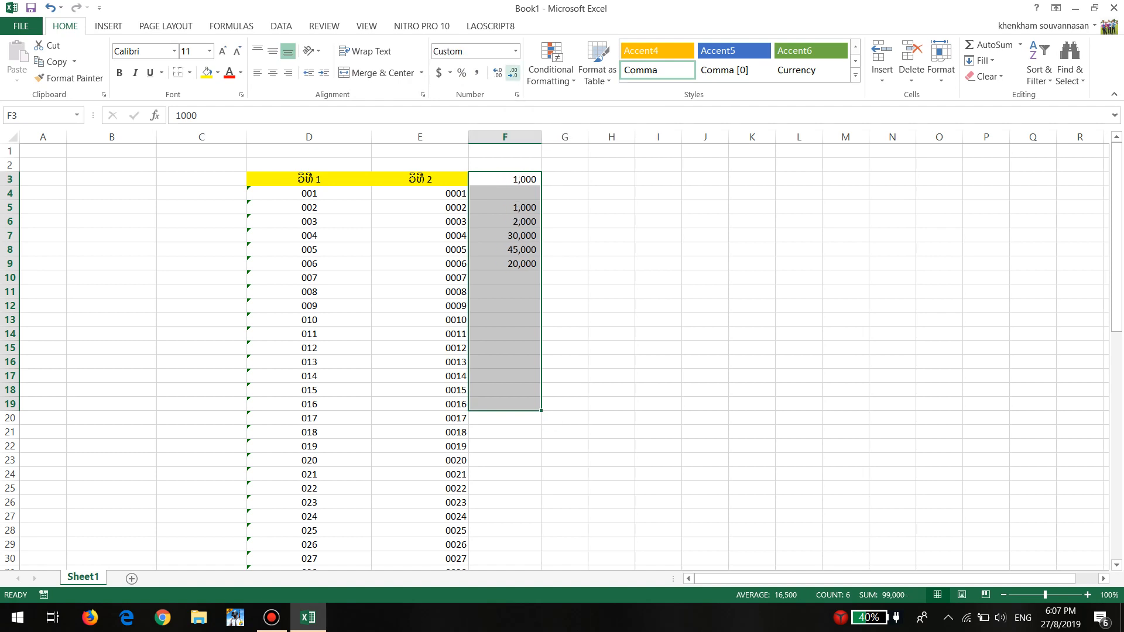
Increase F3:F19 to two decimal places and reduce it back to none
left_click(497, 72)
left_click(497, 73)
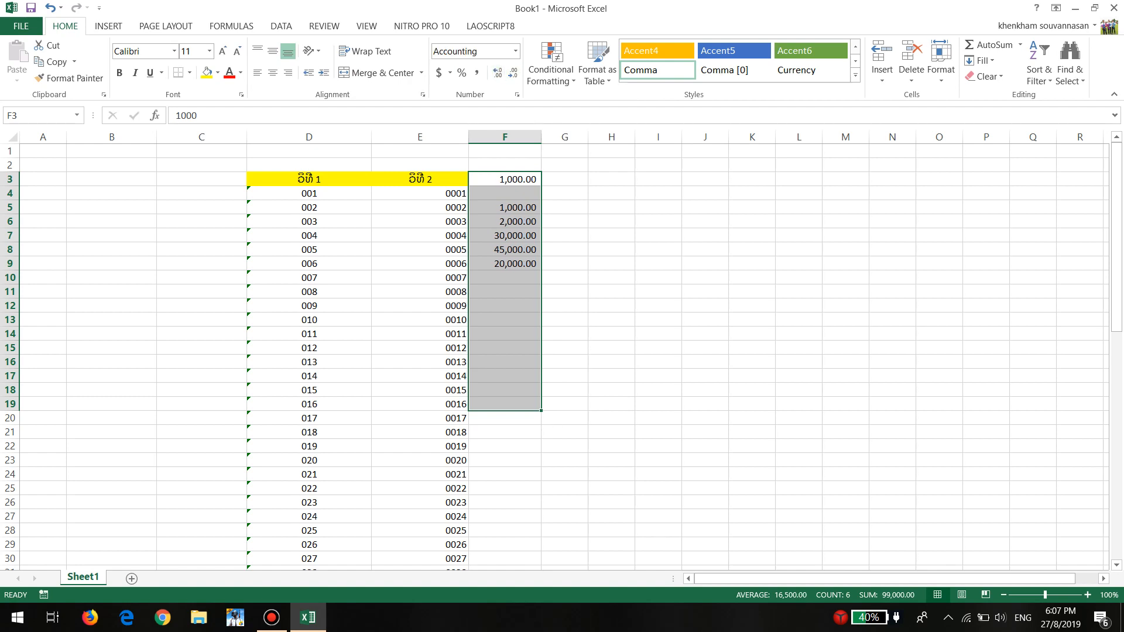
left_click(512, 73)
left_click(513, 73)
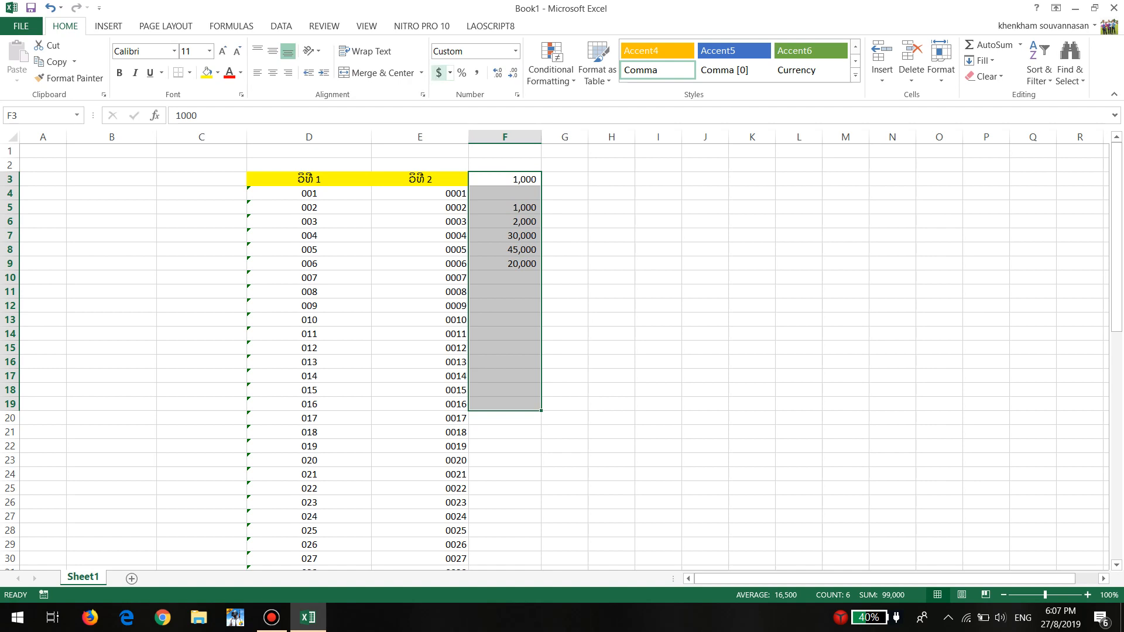
Apply the accounting format with the ₭ Lao currency symbol and two decimal places to the range F3:F19
left_click(450, 73)
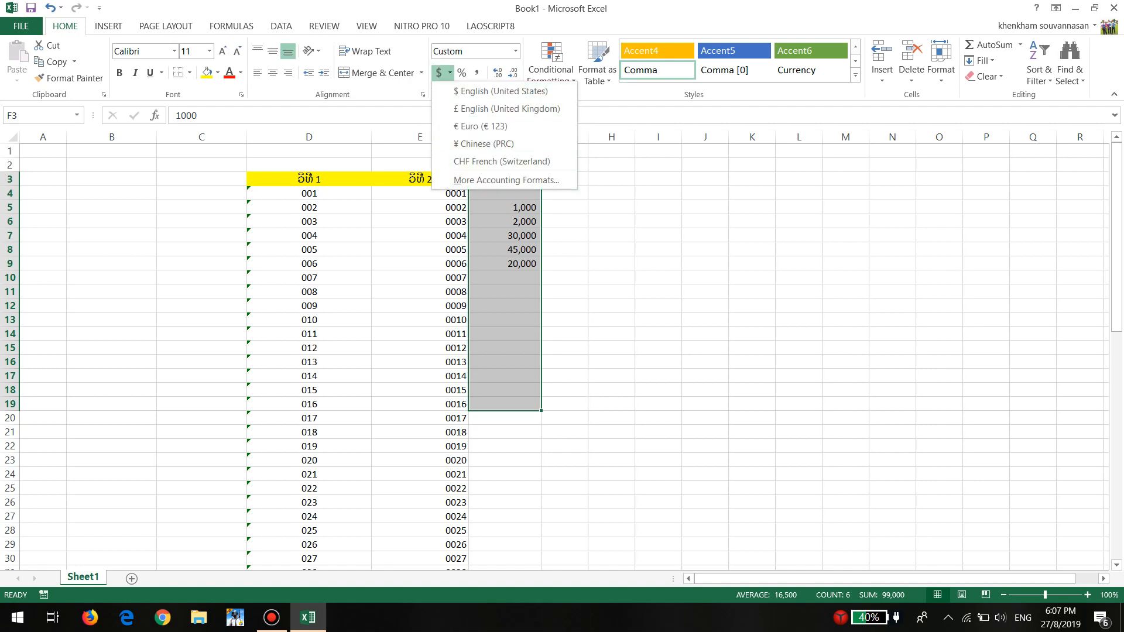
left_click(507, 180)
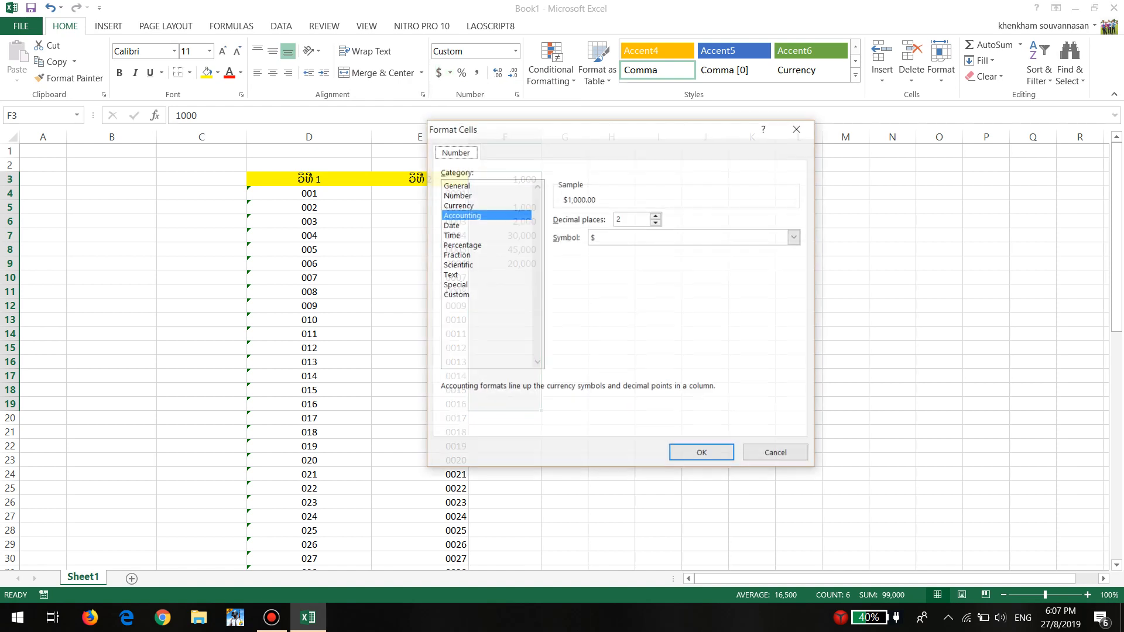
left_click(795, 238)
scroll(694, 262, "down", 7)
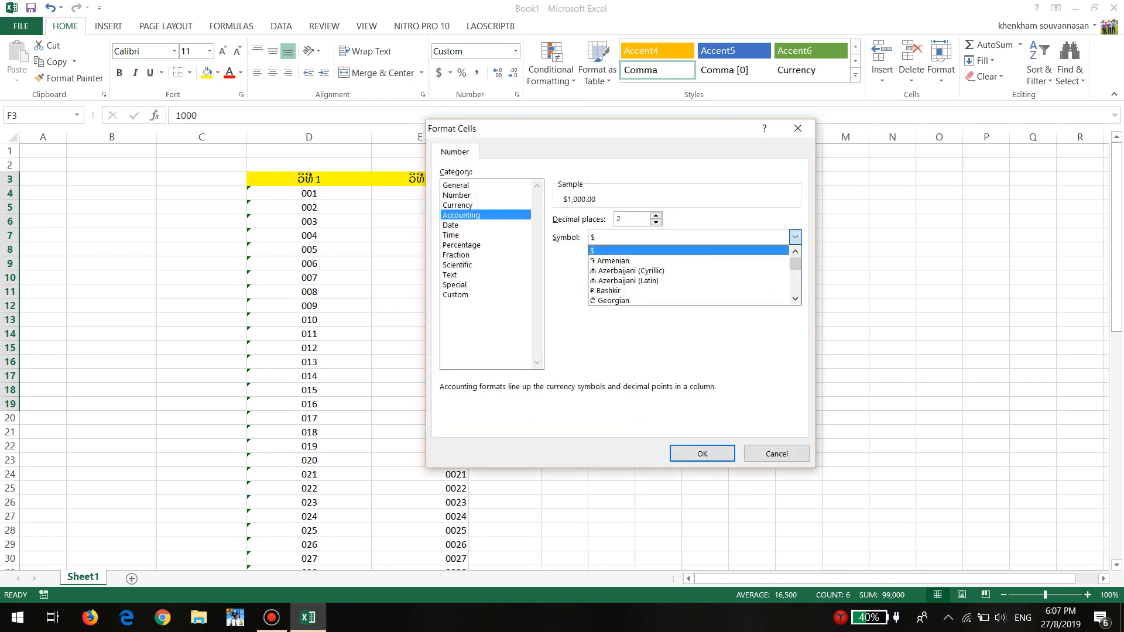
scroll(695, 262, "down", 6)
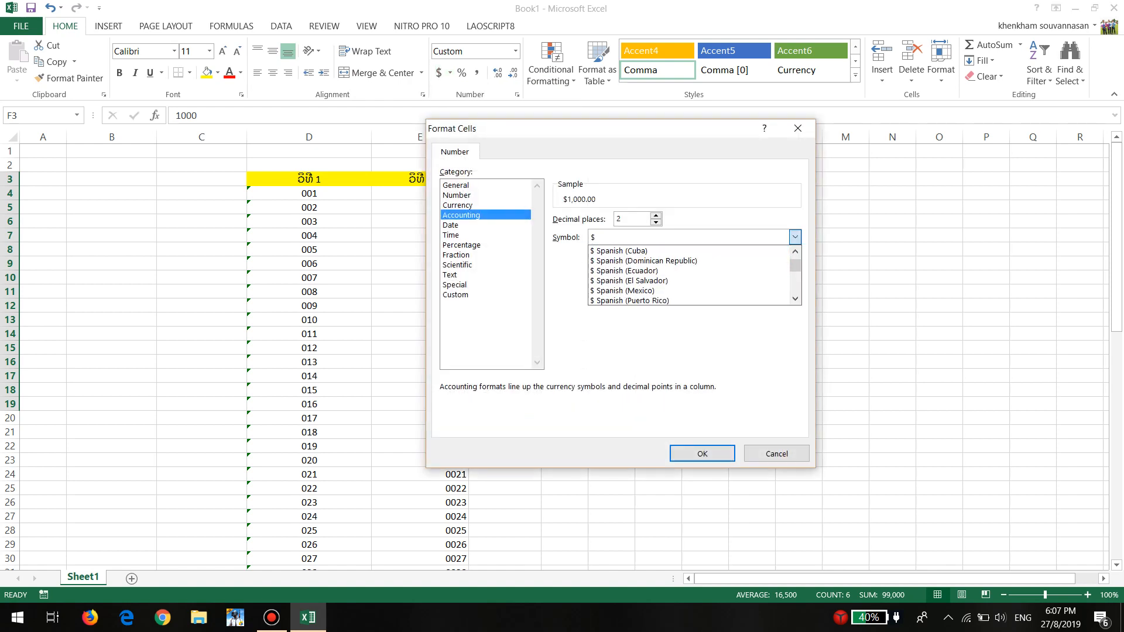
scroll(695, 275, "up", 1)
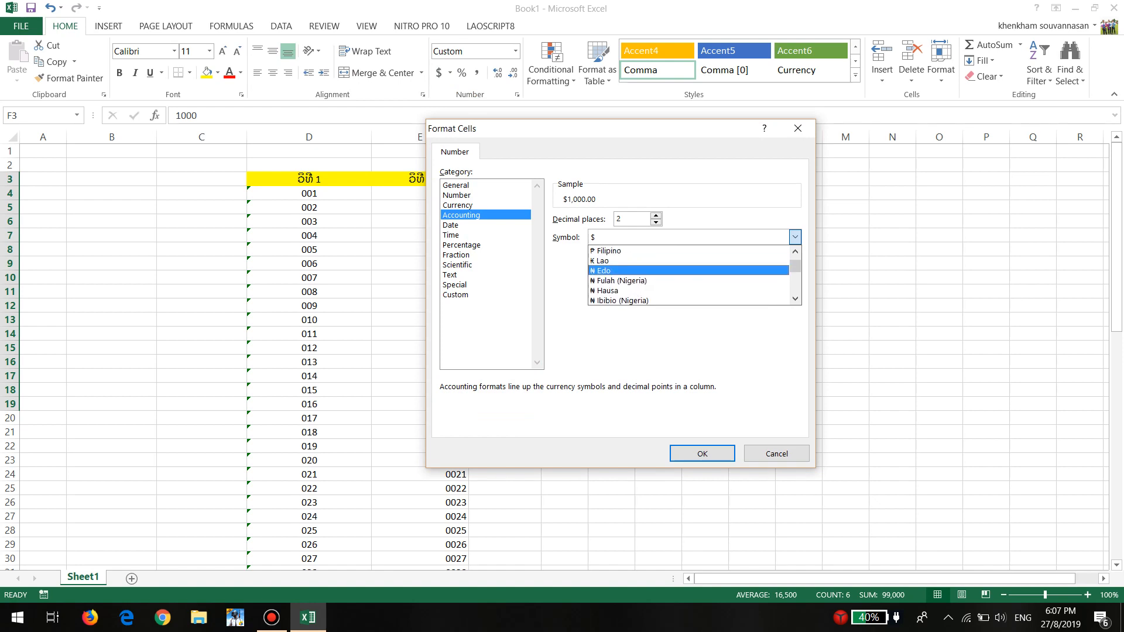
left_click(688, 261)
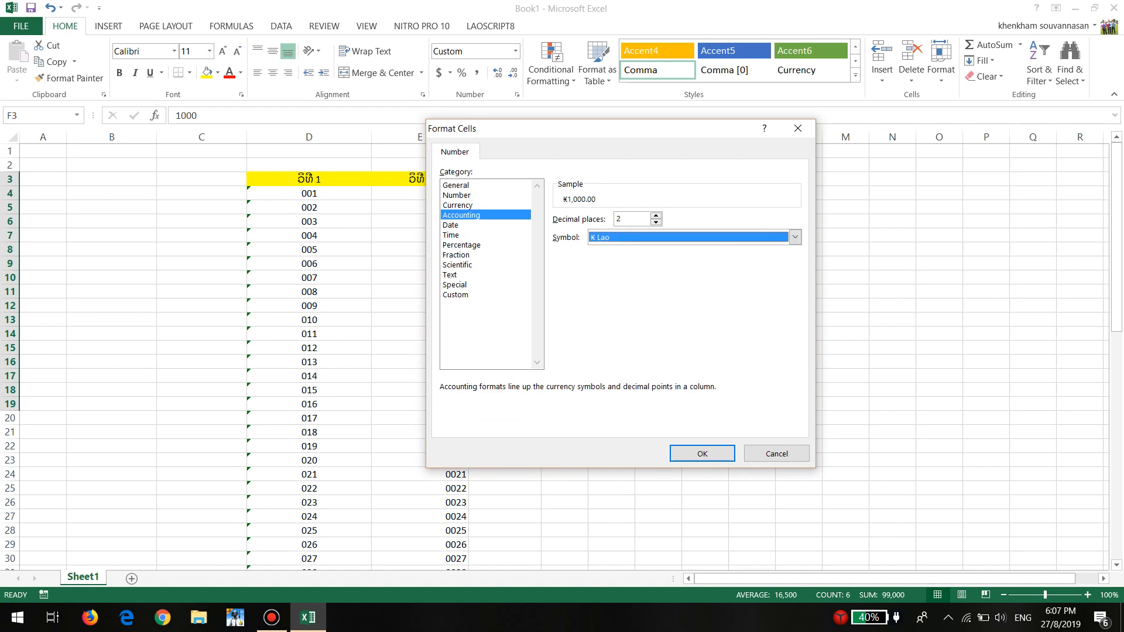
left_click(702, 454)
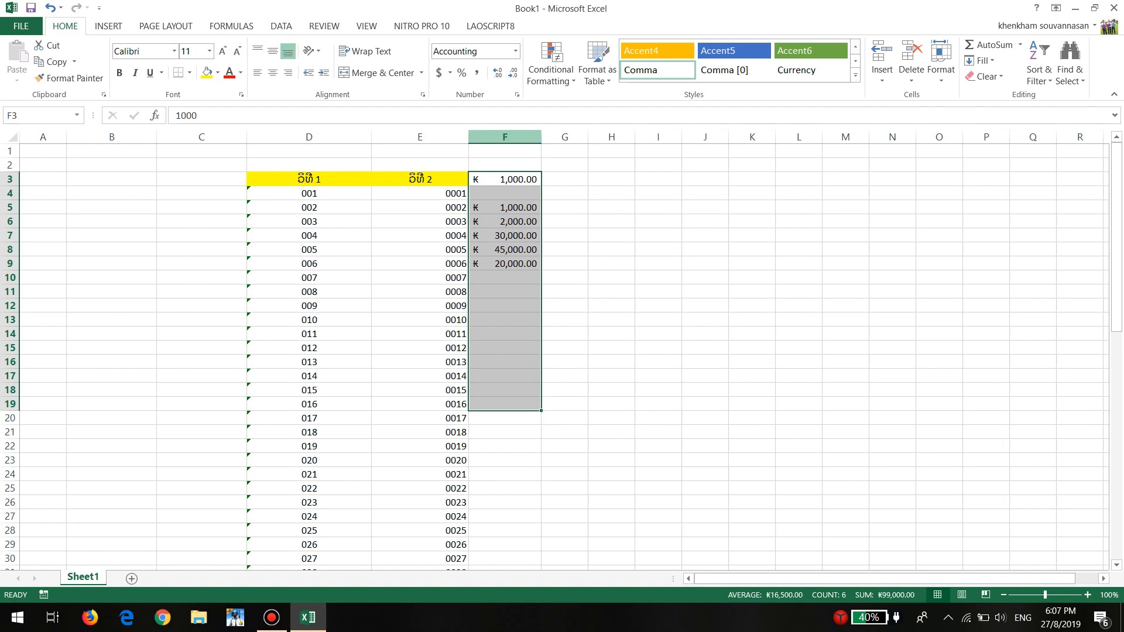
Switch the accounting format of F3:F19 to $ English (United States) and replace it with € Euro (€ 123)
left_click(449, 72)
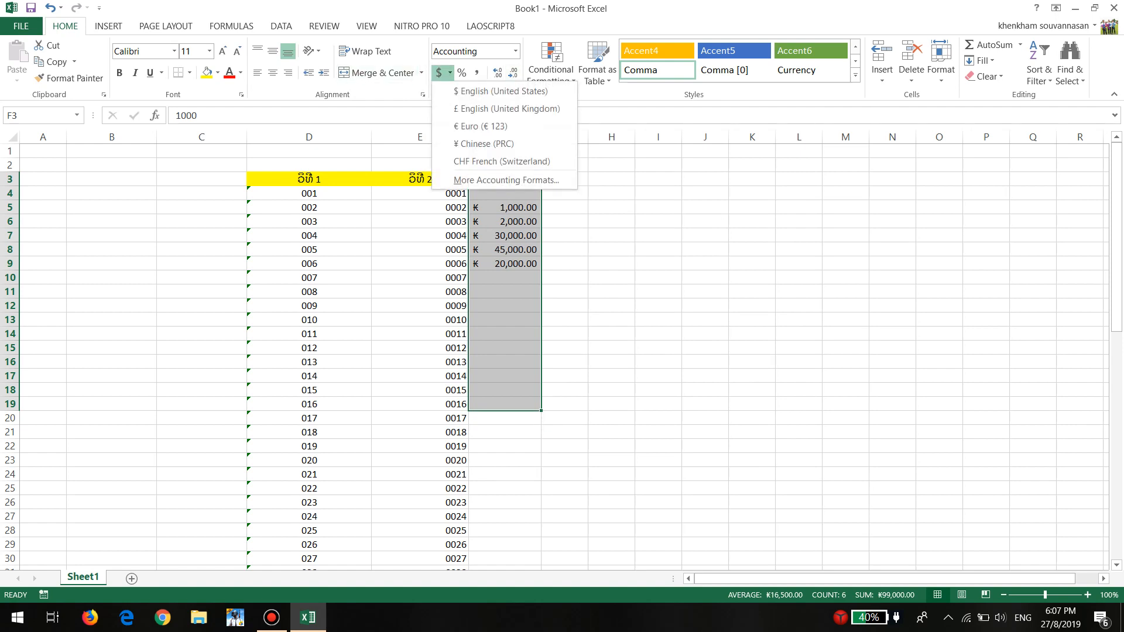
left_click(468, 91)
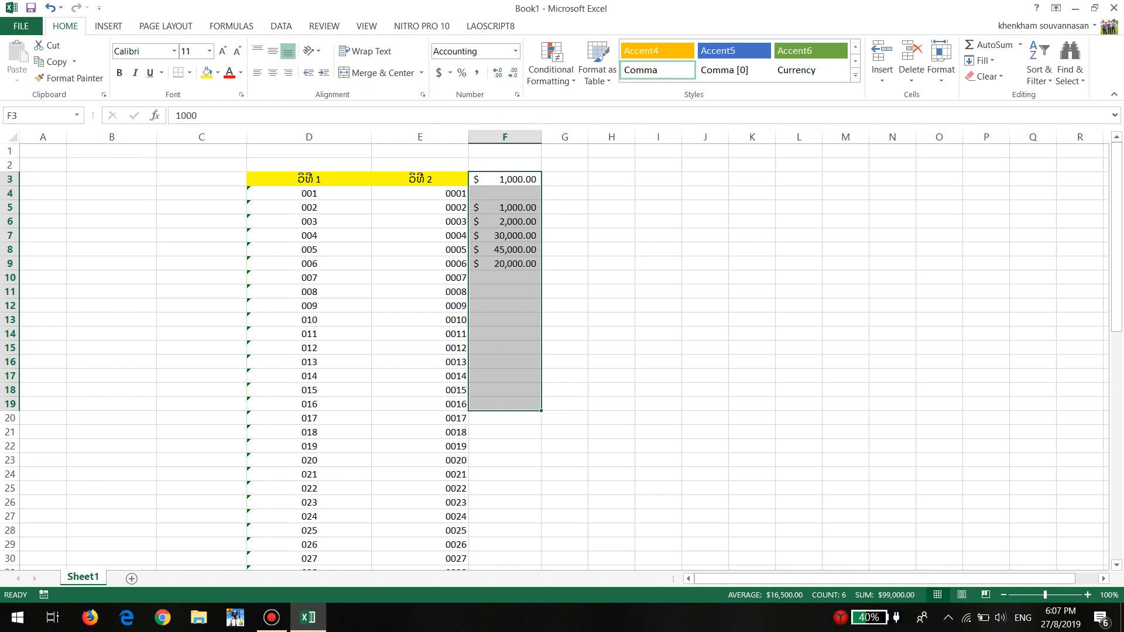
left_click(450, 73)
left_click(475, 125)
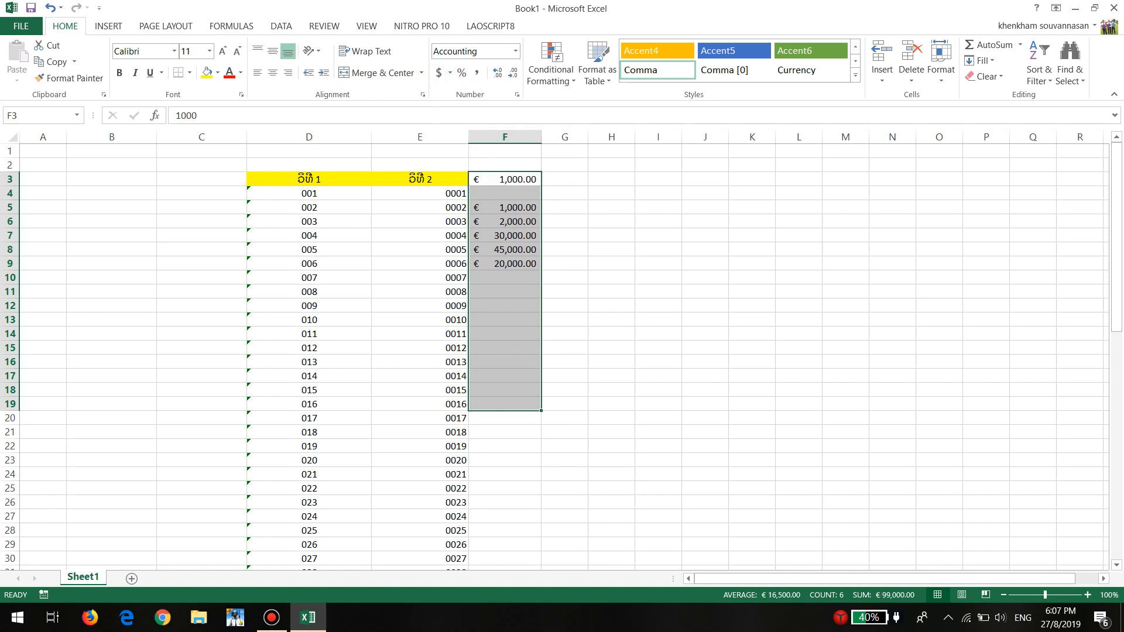
left_click(611, 278)
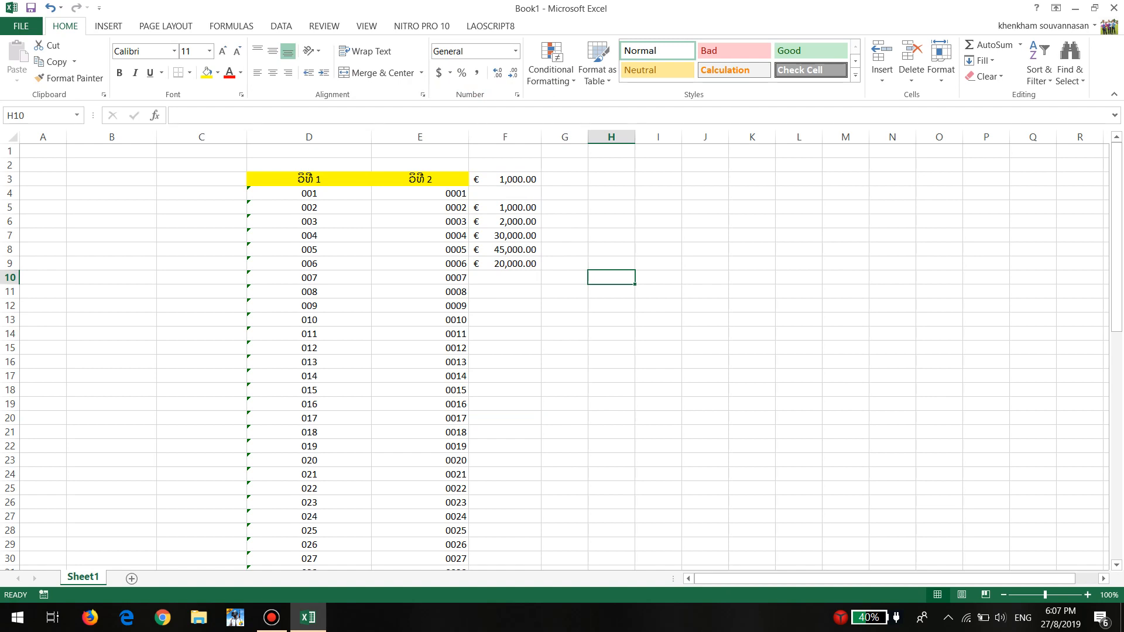
left_click(309, 193)
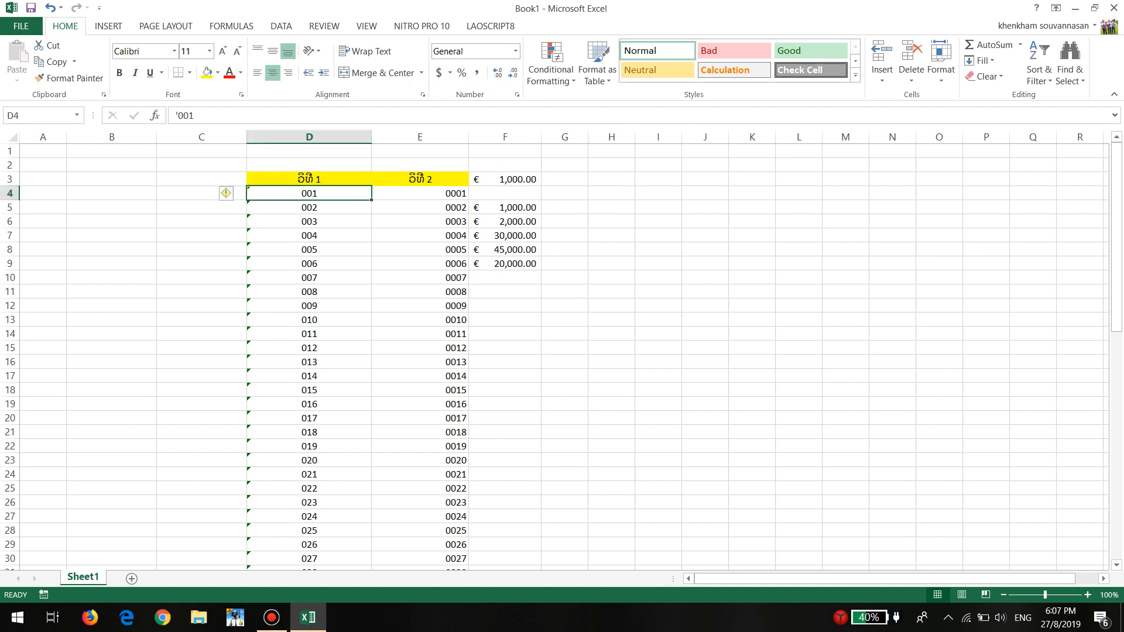
left_click(201, 207)
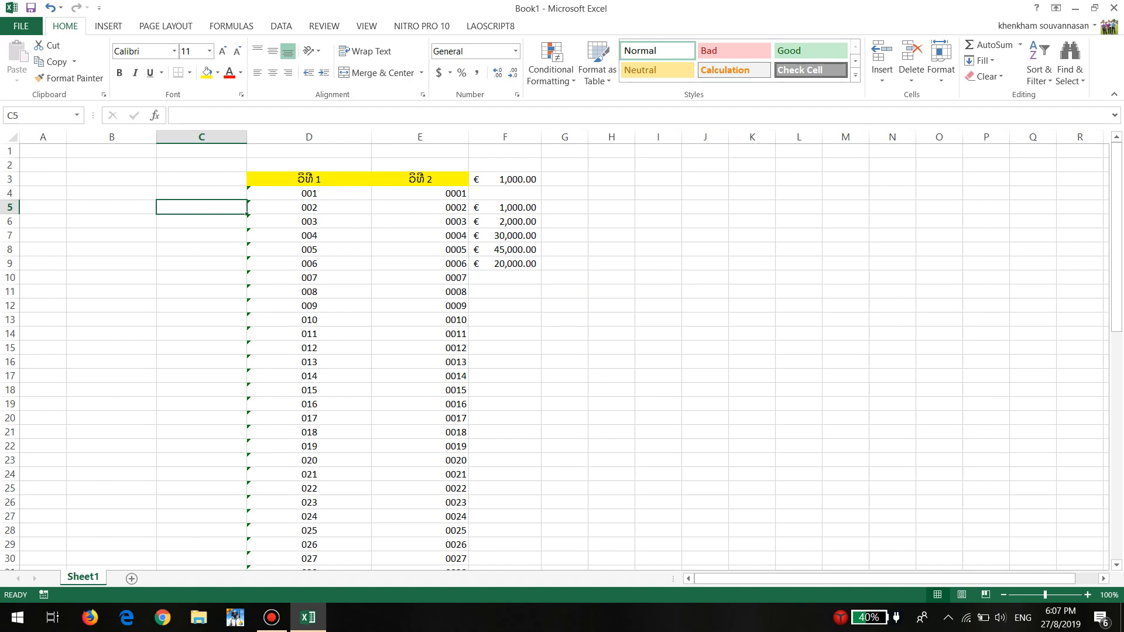
left_click_drag(201, 179, 540, 225)
left_click(419, 306)
scroll(420, 305, "up", 20)
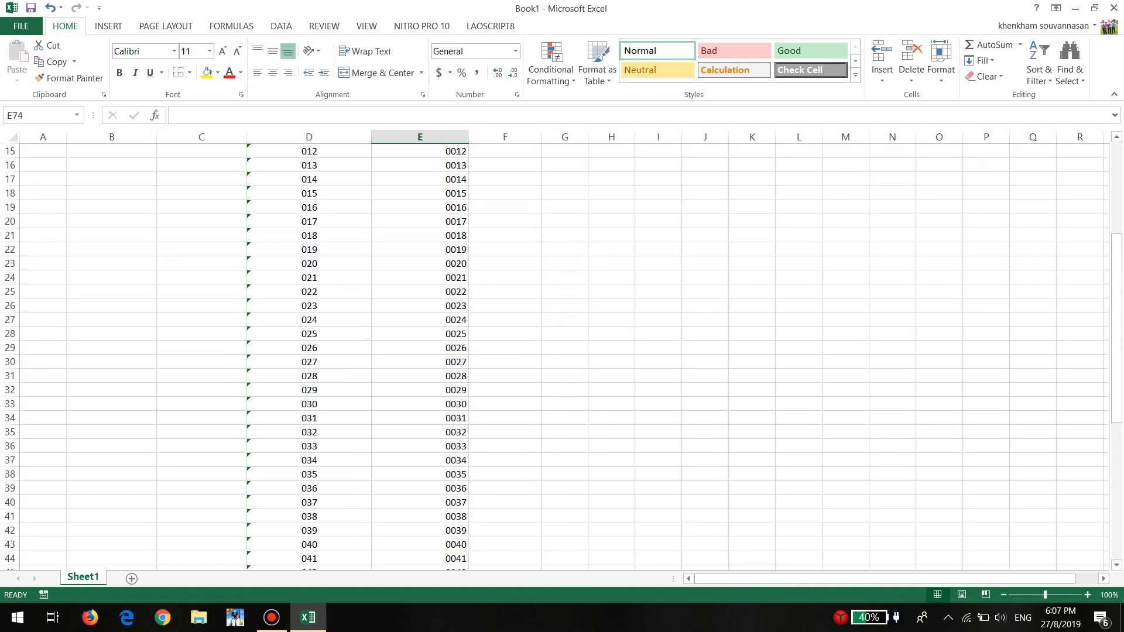
left_click(271, 617)
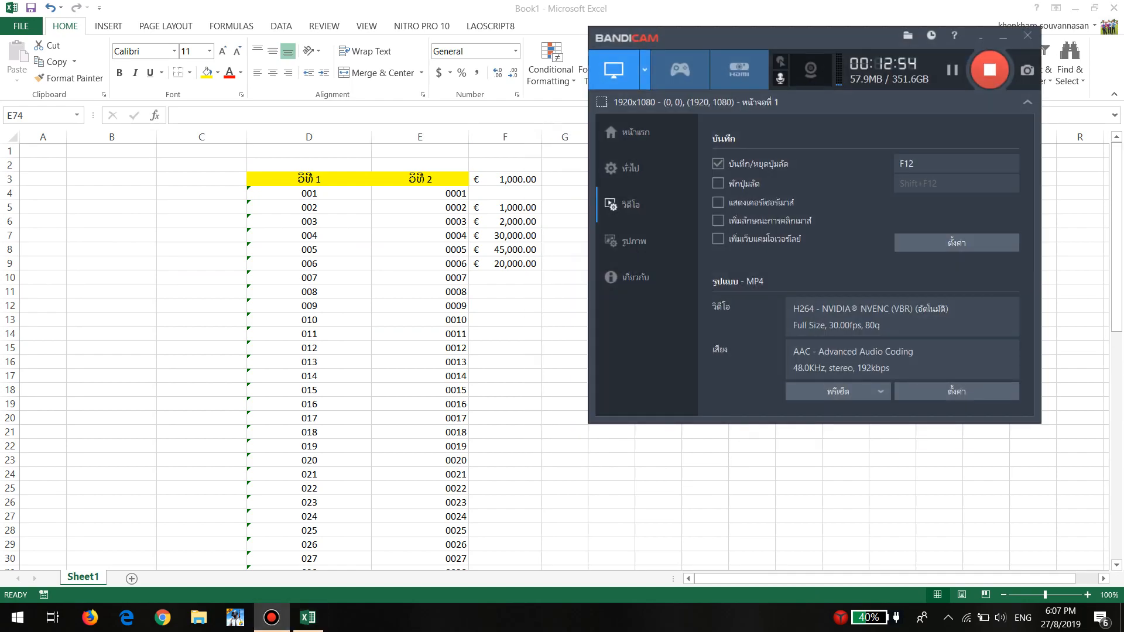